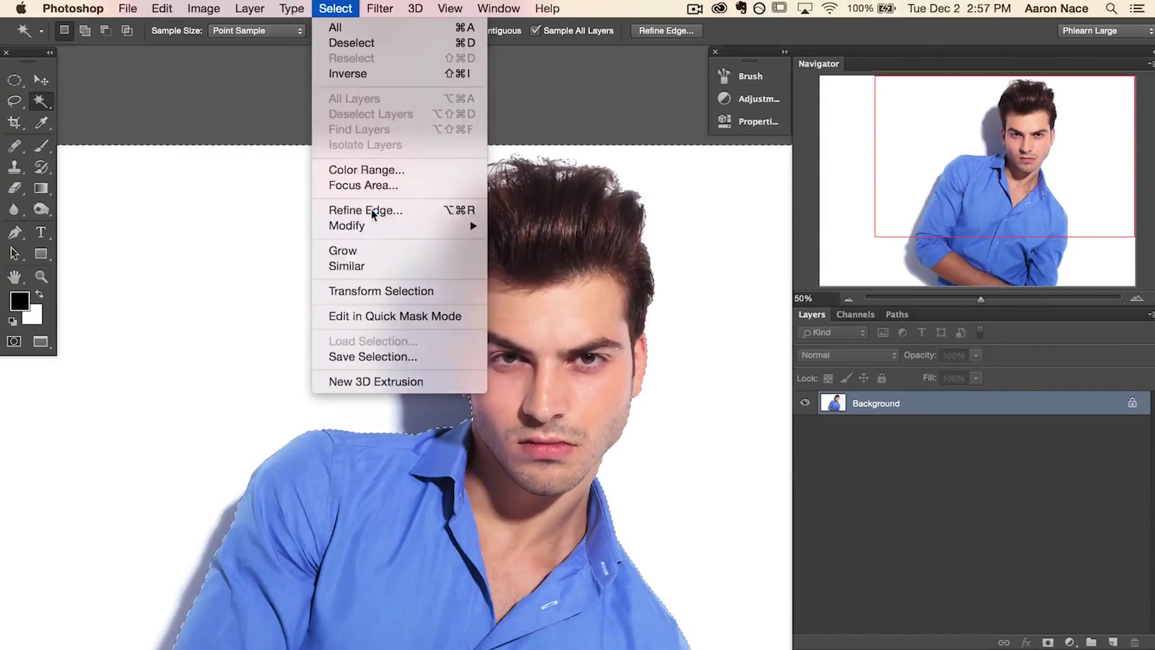
Open Refine Edge for the background selection and set its view mode to Black & White
{"action": "left_click", "coordinate": [373, 207]}
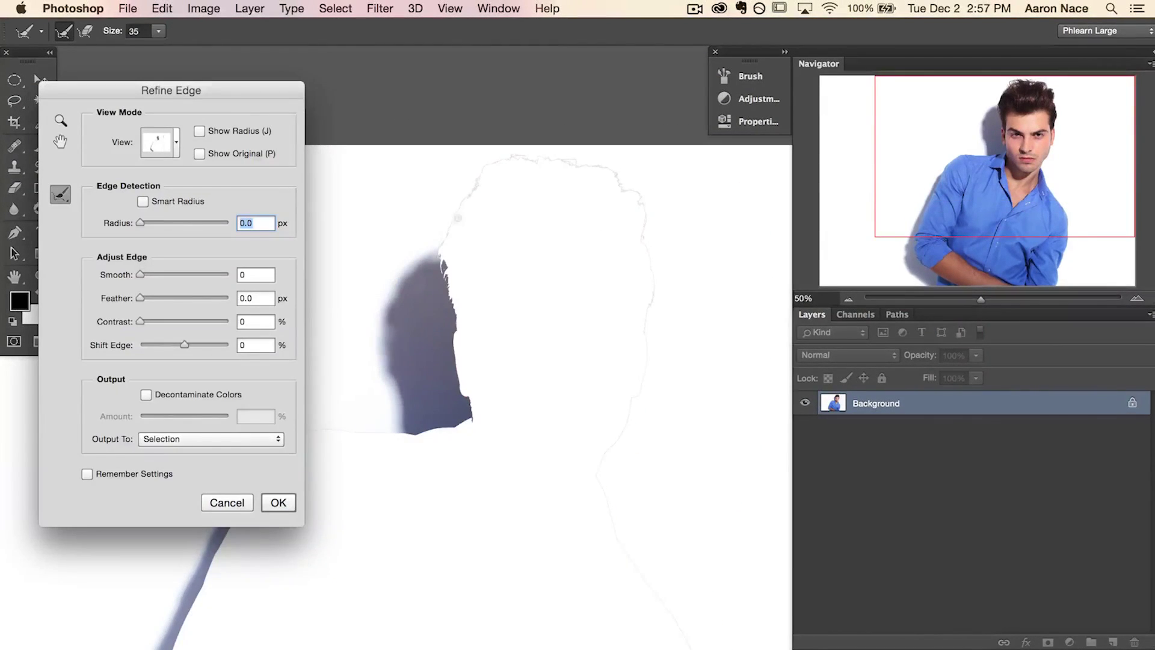
{"action": "key", "text": "super+plus"}
{"action": "left_click", "coordinate": [175, 143]}
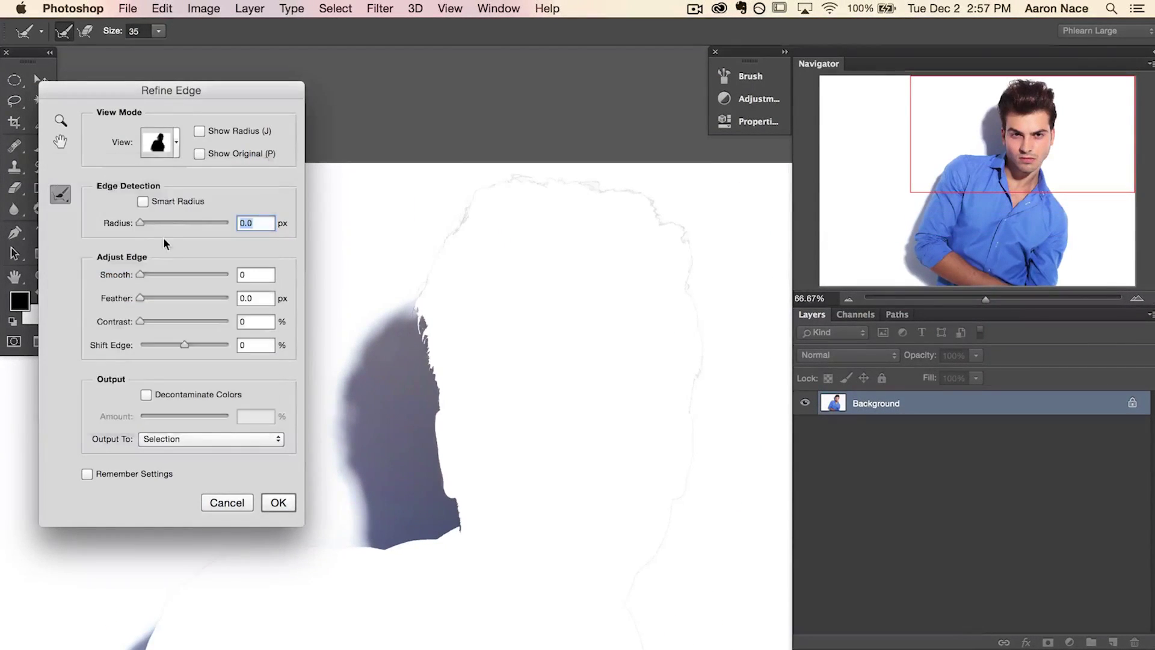
{"action": "key", "text": "k"}
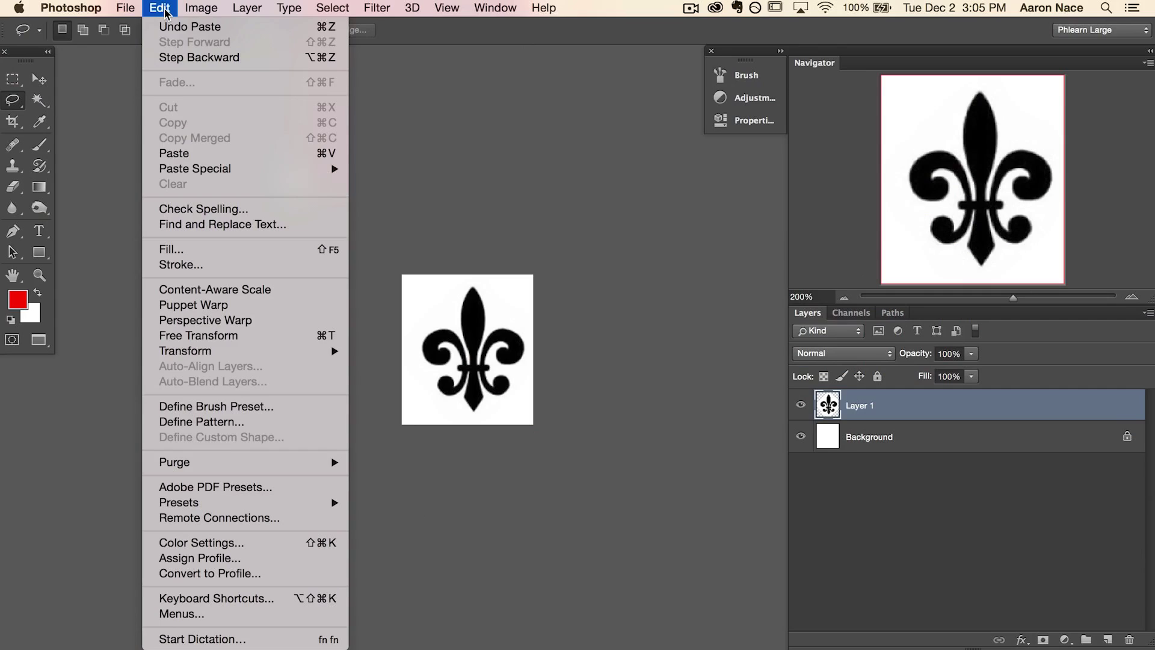
Define the fleur-de-lis artwork as a pattern and set the scripted pattern fill to Symmetry Fill
{"action": "left_click", "coordinate": [181, 428]}
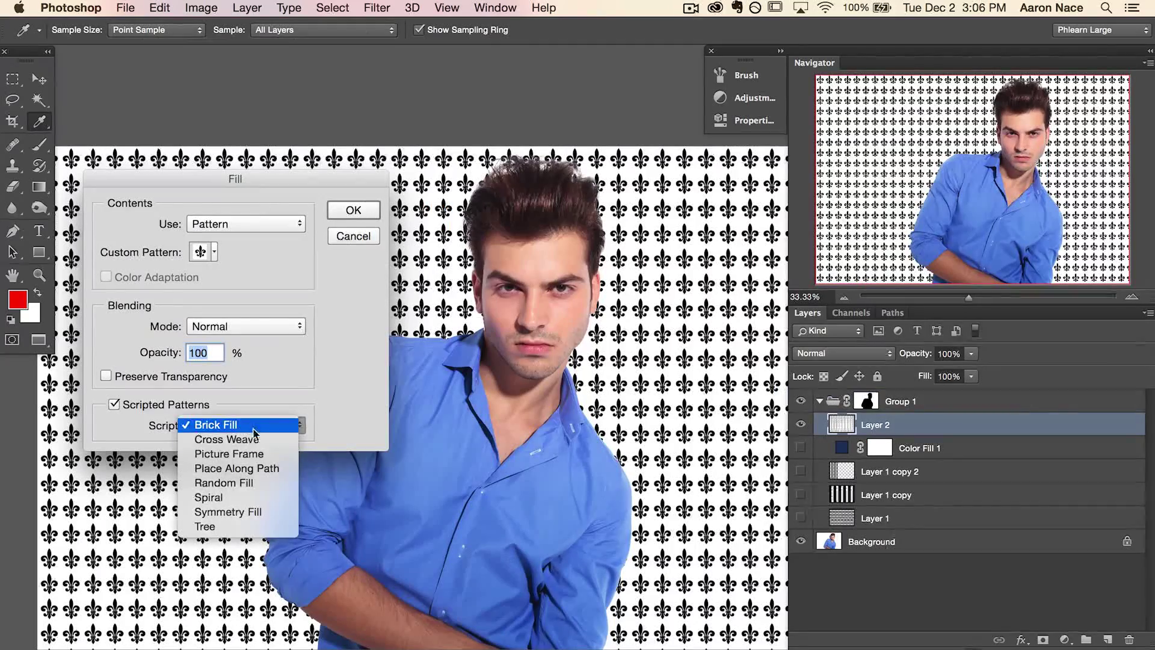
{"action": "left_click", "coordinate": [260, 509]}
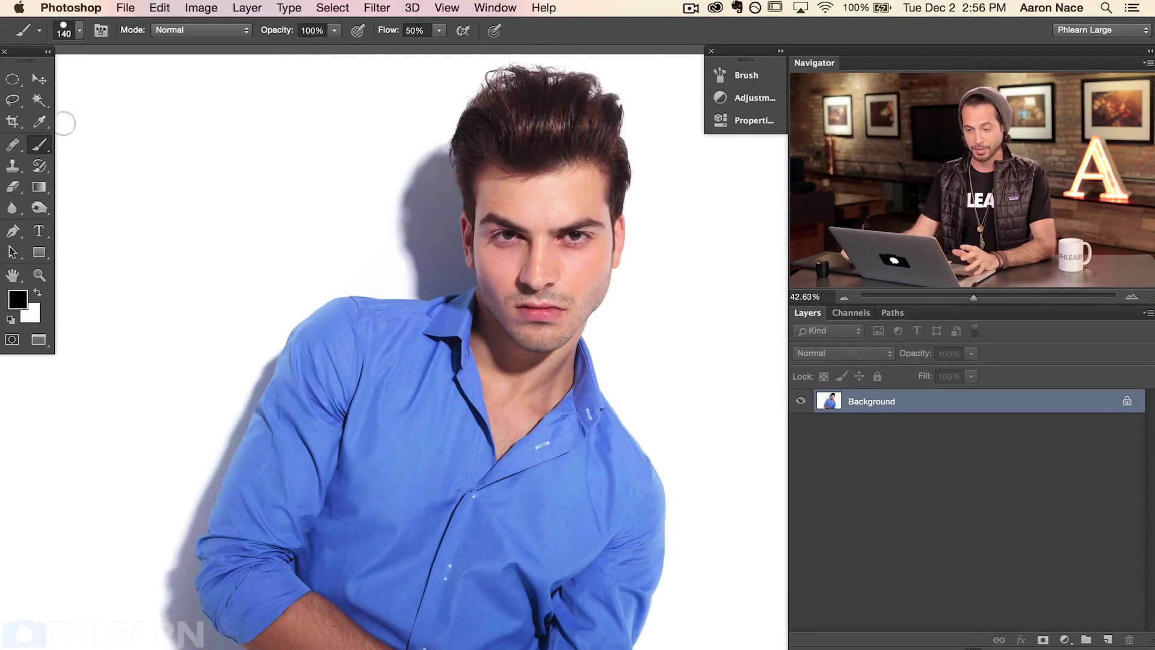
Select the white background around the man with the Magic Wand at a tolerance of 40
{"action": "left_click", "coordinate": [38, 103]}
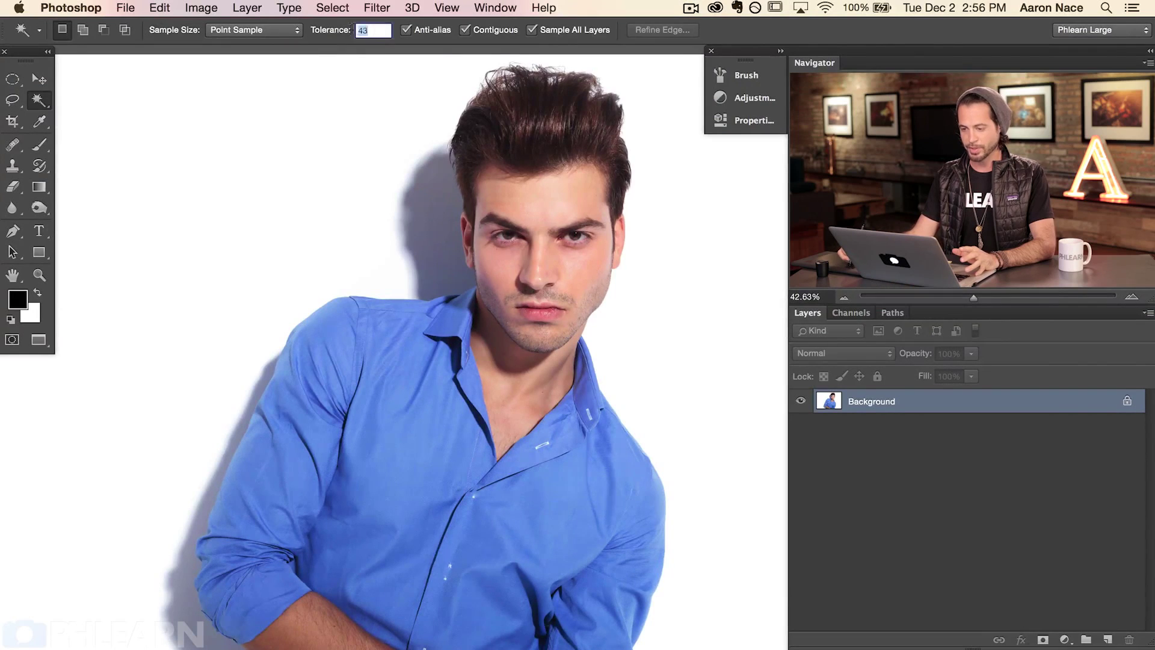
{"action": "key", "text": "Return"}
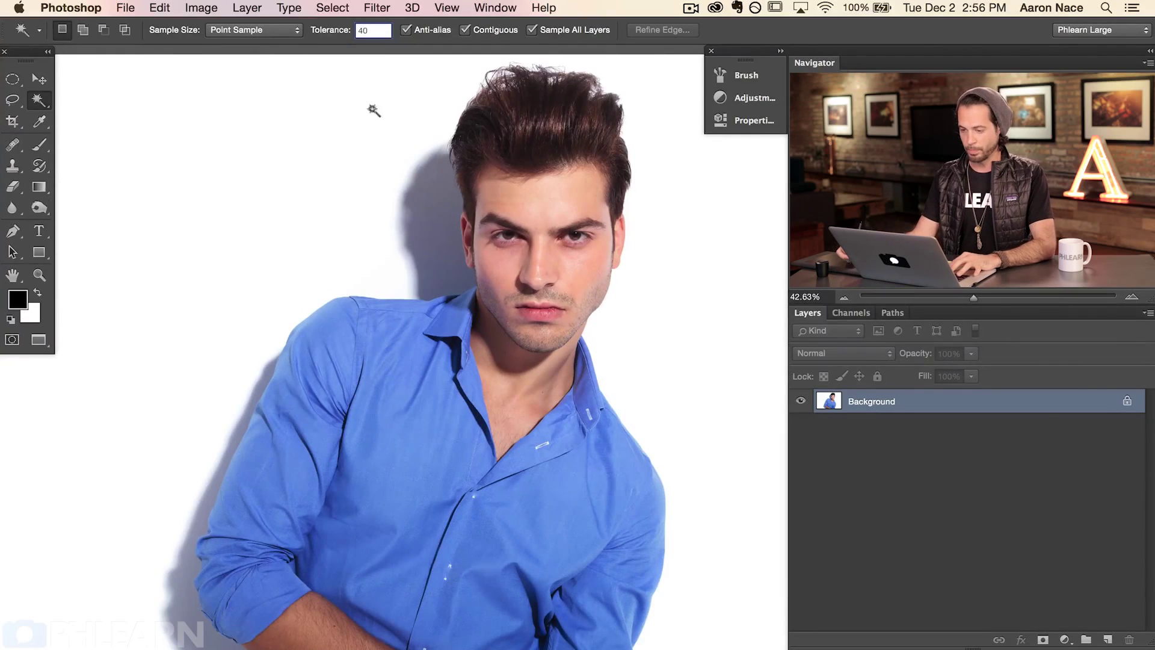
{"action": "left_click", "coordinate": [693, 281]}
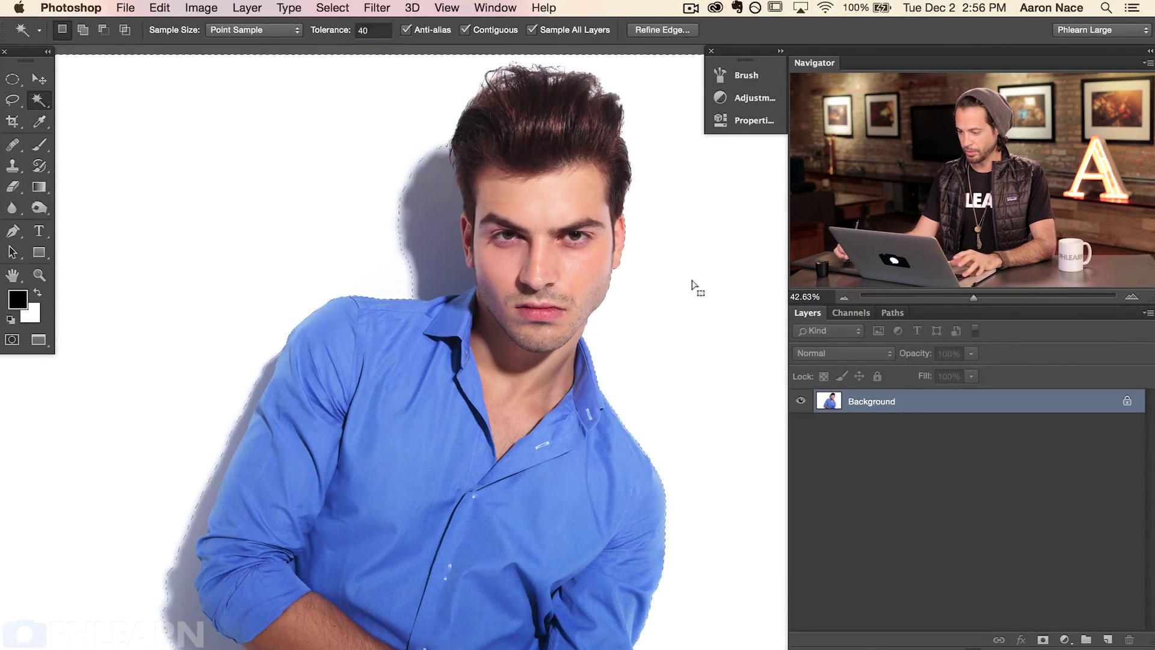
Try to add the shadow beside the man's face to the background selection with the tolerance at 40
{"action": "left_click_drag", "start_coordinate": [670, 268], "coordinate": [615, 289]}
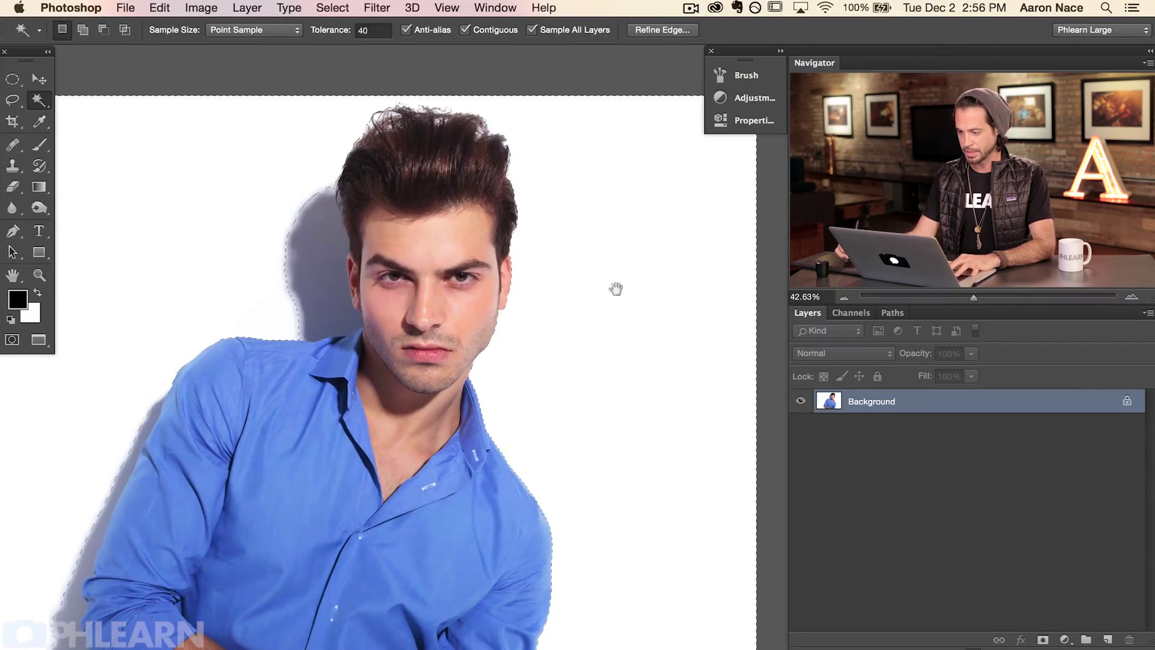
{"action": "left_click_drag", "start_coordinate": [333, 357], "coordinate": [594, 327]}
{"action": "left_click_drag", "start_coordinate": [250, 215], "coordinate": [168, 224]}
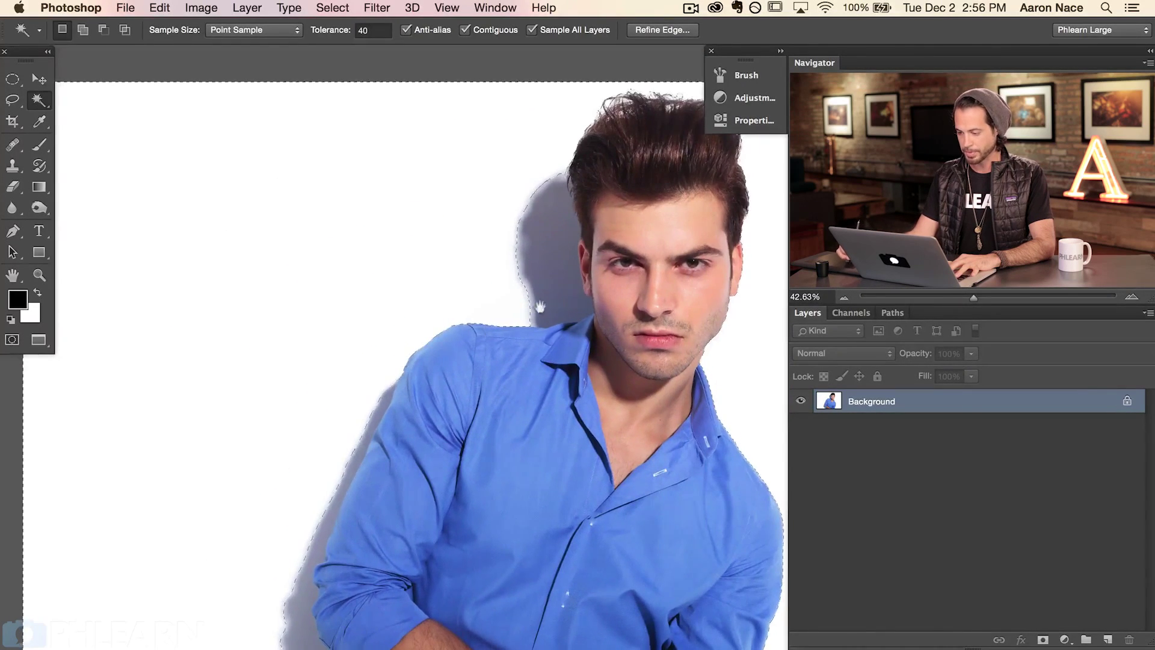
{"action": "left_click_drag", "start_coordinate": [539, 307], "coordinate": [504, 109]}
{"action": "left_click_drag", "start_coordinate": [486, 190], "coordinate": [525, 288]}
{"action": "key", "text": "super+equal"}
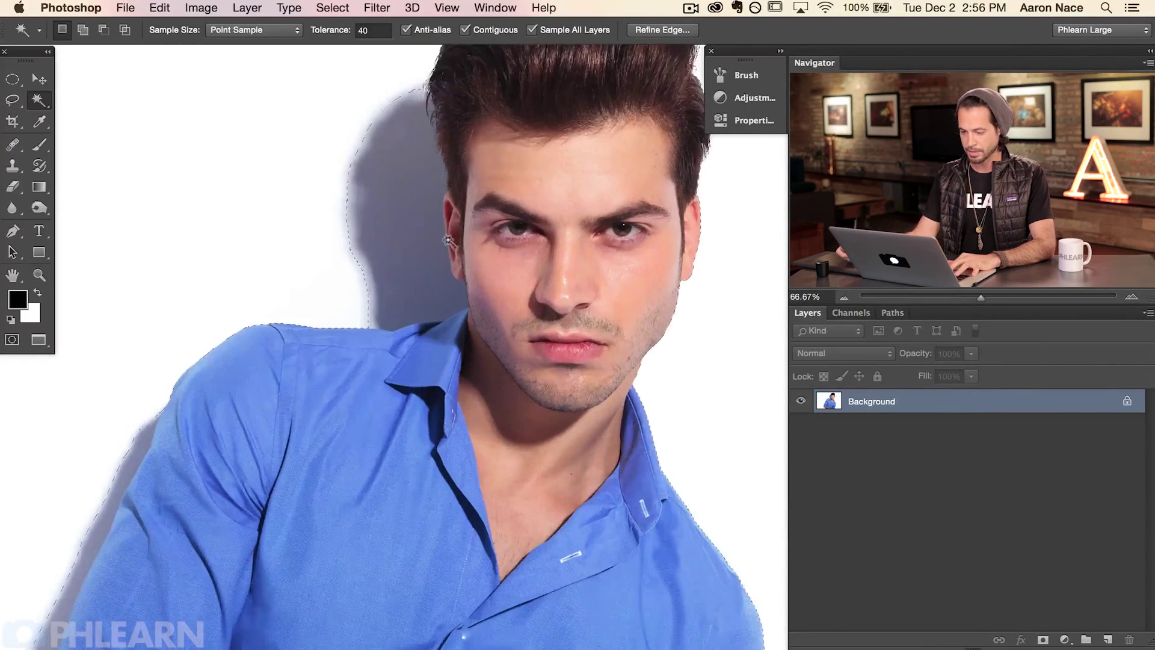
{"action": "key", "text": "super+equal"}
{"action": "left_click_drag", "start_coordinate": [458, 398], "coordinate": [471, 432]}
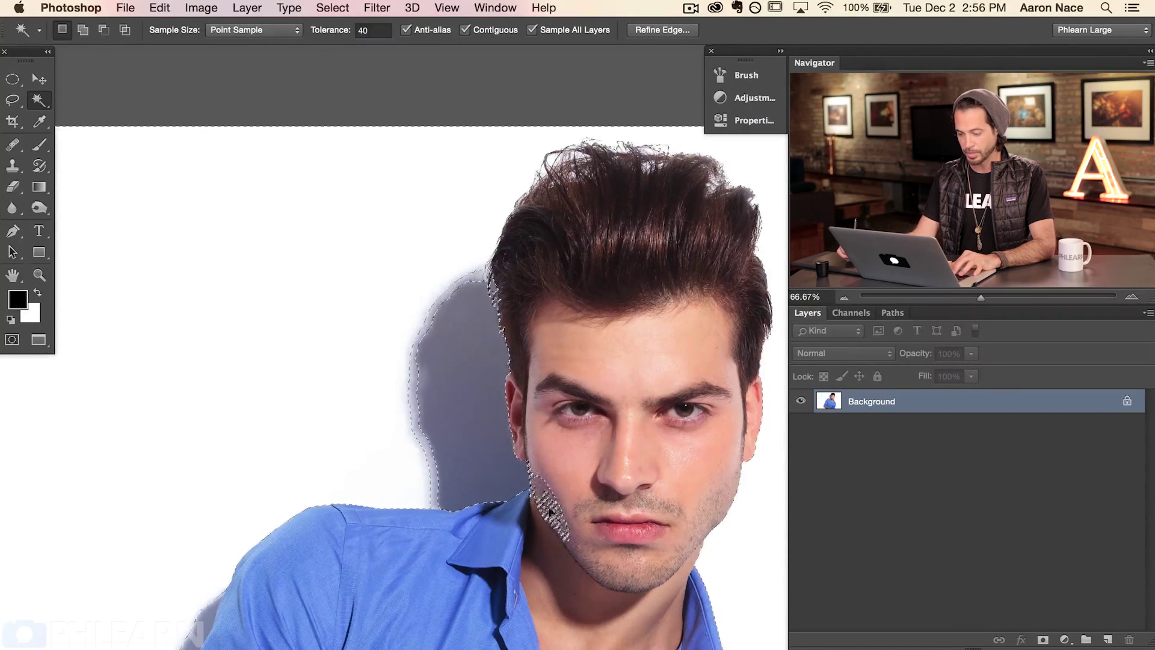
{"action": "key", "text": "super+z"}
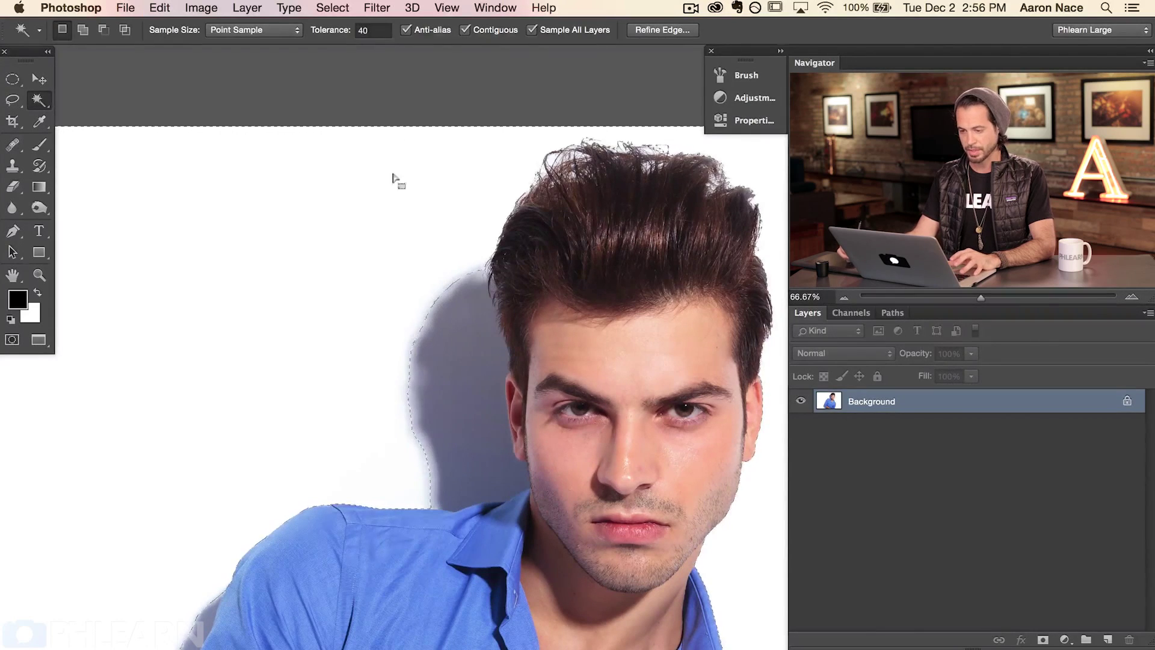
Set the Magic Wand tolerance to 30 and add the shadow beside the face to the background selection
{"action": "left_click", "coordinate": [382, 30]}
{"action": "type", "text": "3"}
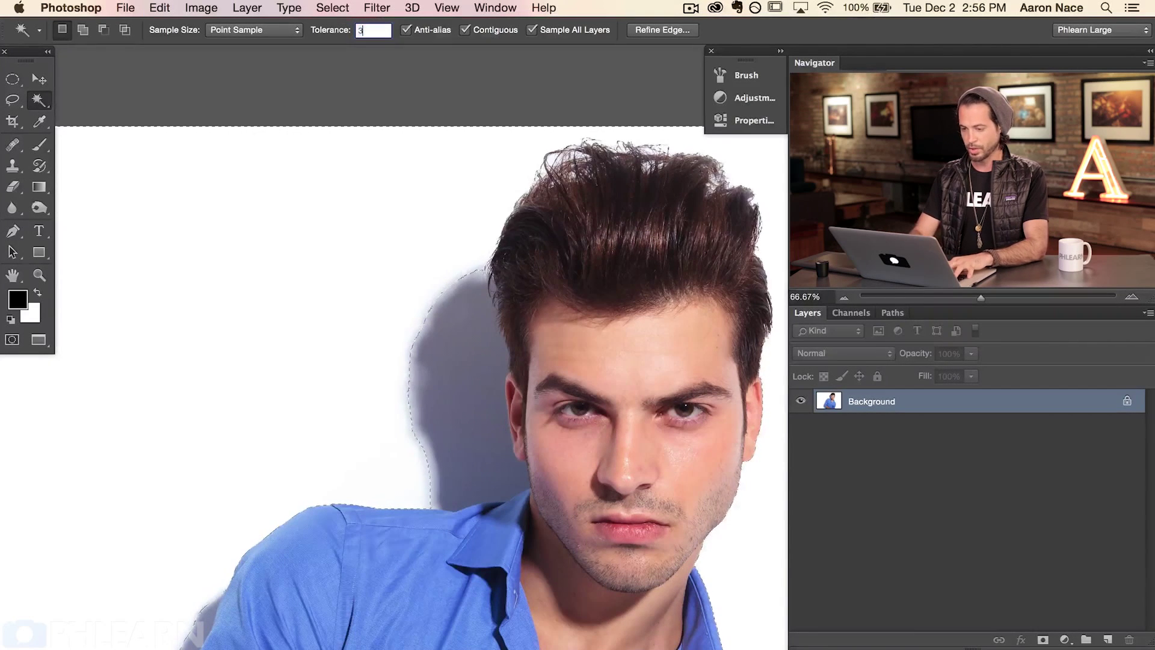
{"action": "type", "text": "0"}
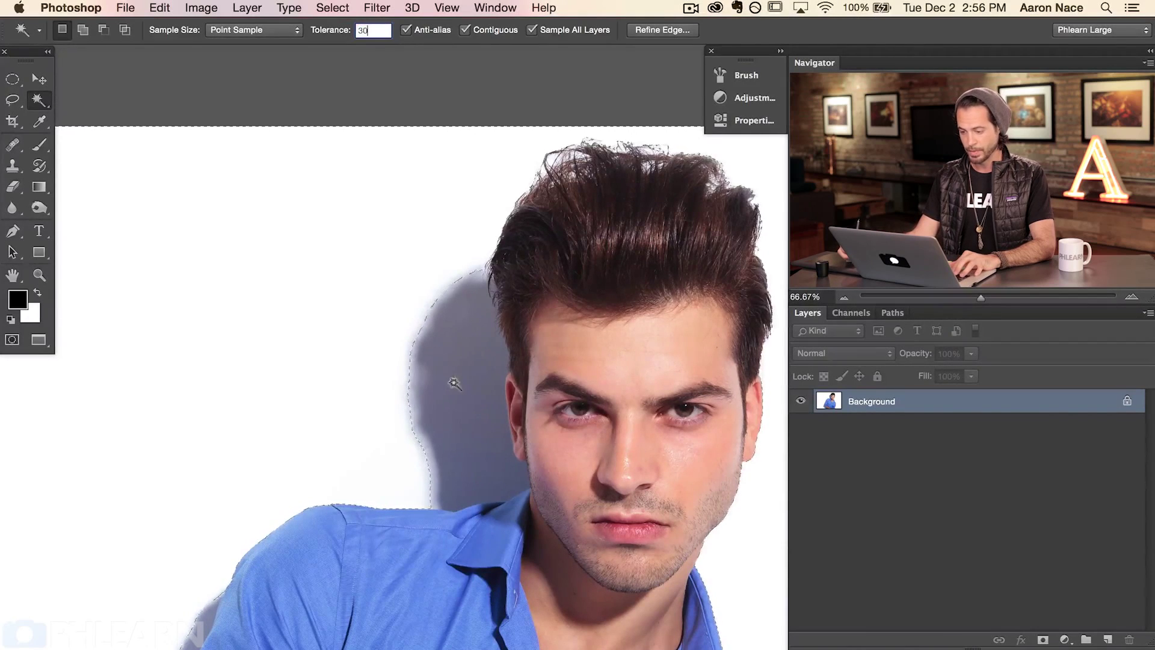
{"action": "left_click", "coordinate": [465, 394], "text": "shift"}
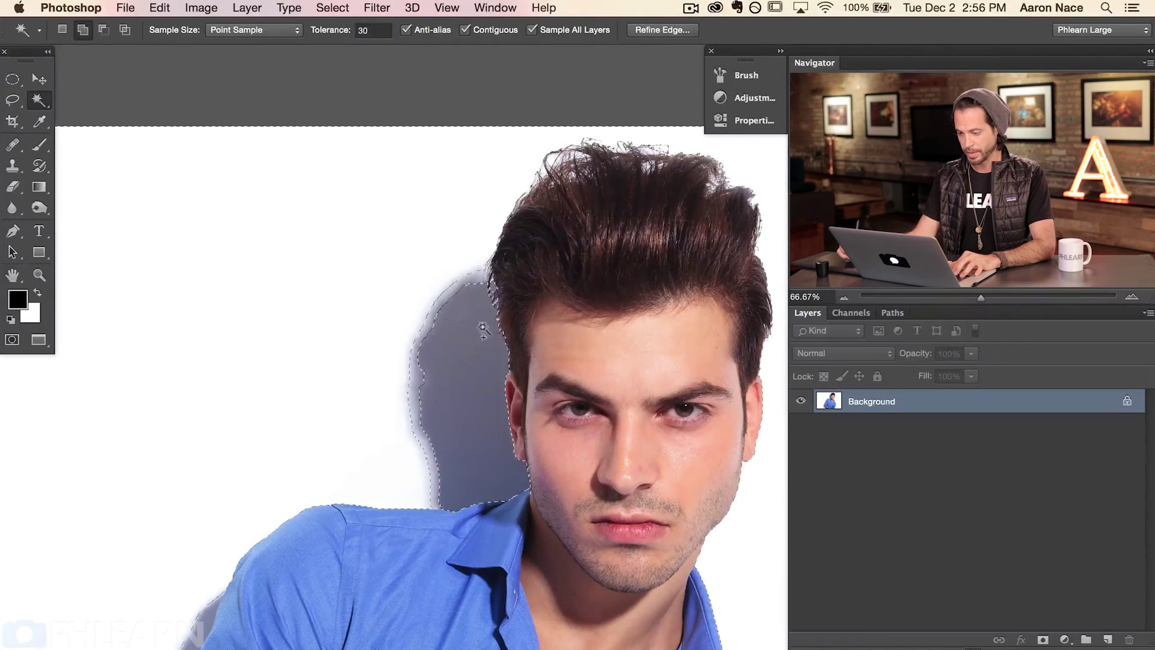
{"action": "key", "text": "super+z"}
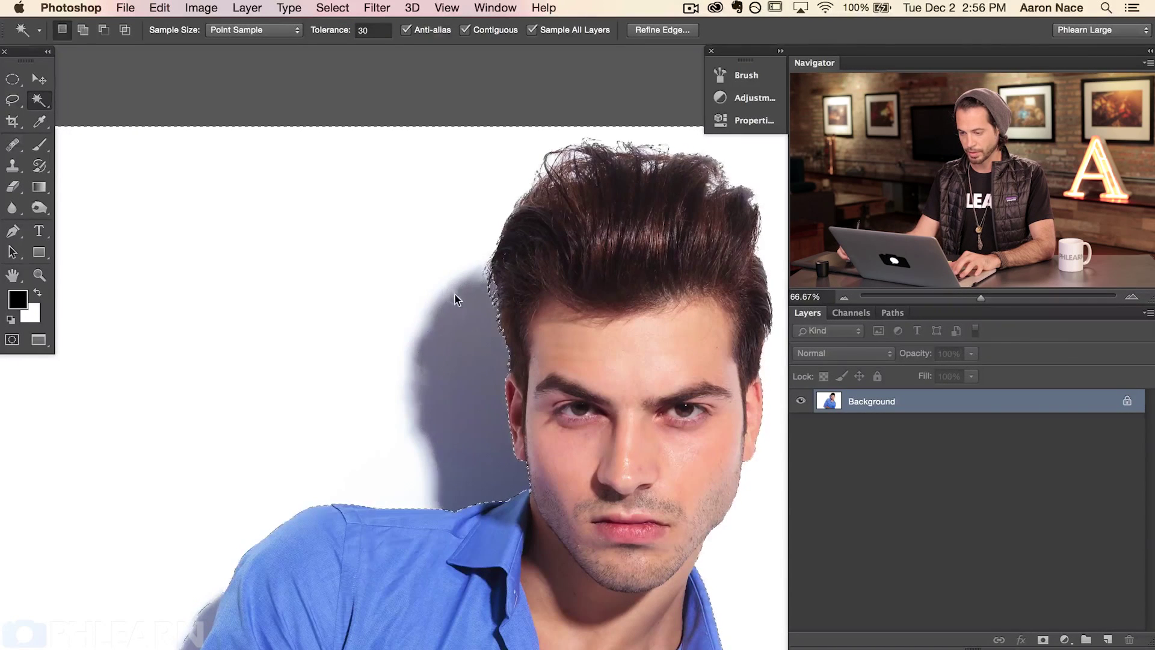
Add the shadow along the man's sleeve and forearm to the background selection
{"action": "scroll", "coordinate": [474, 374], "scroll_direction": "down", "scroll_amount": 10}
{"action": "scroll", "coordinate": [474, 374], "scroll_direction": "left", "scroll_amount": 8}
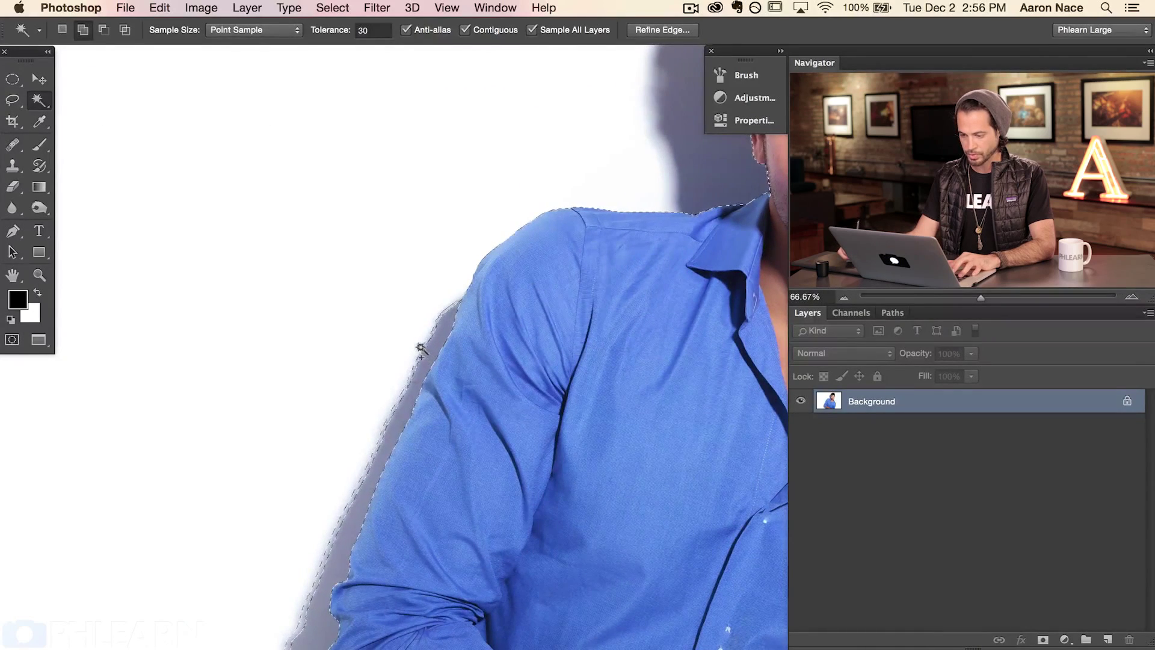
{"action": "scroll", "coordinate": [421, 385], "scroll_direction": "down", "scroll_amount": 8}
{"action": "left_click", "coordinate": [448, 399], "text": "shift"}
{"action": "left_click", "coordinate": [478, 412], "text": "shift"}
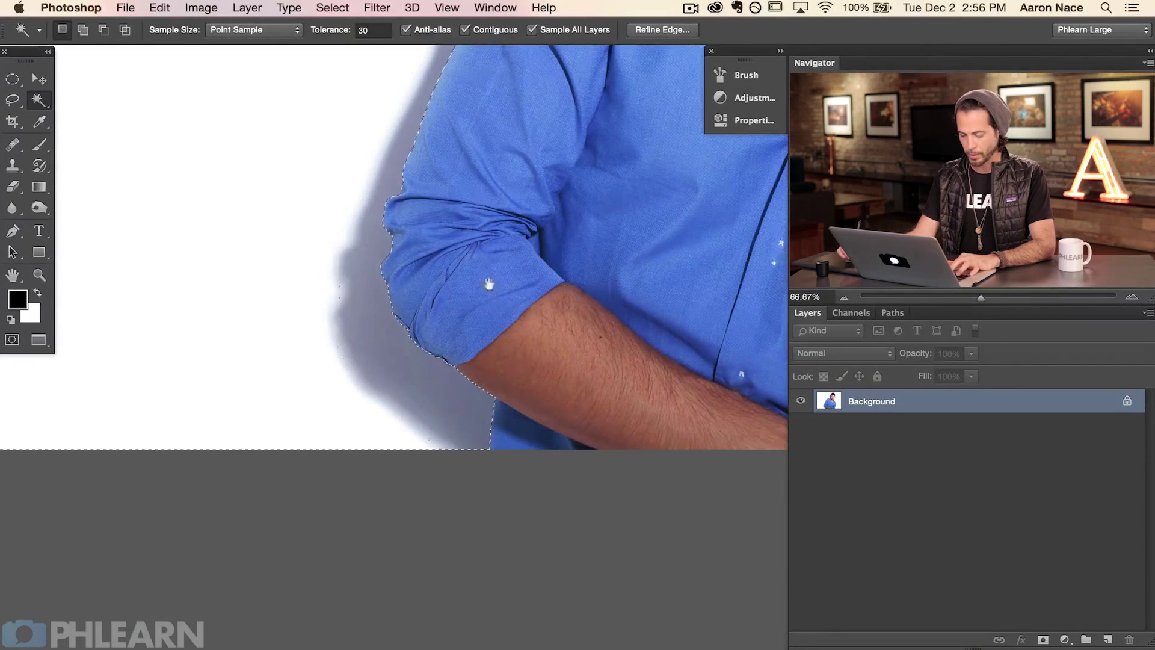
Examine the selection outline along the arm, shoulder, face and hair for missed areas
{"action": "left_click_drag", "start_coordinate": [549, 245], "coordinate": [500, 493]}
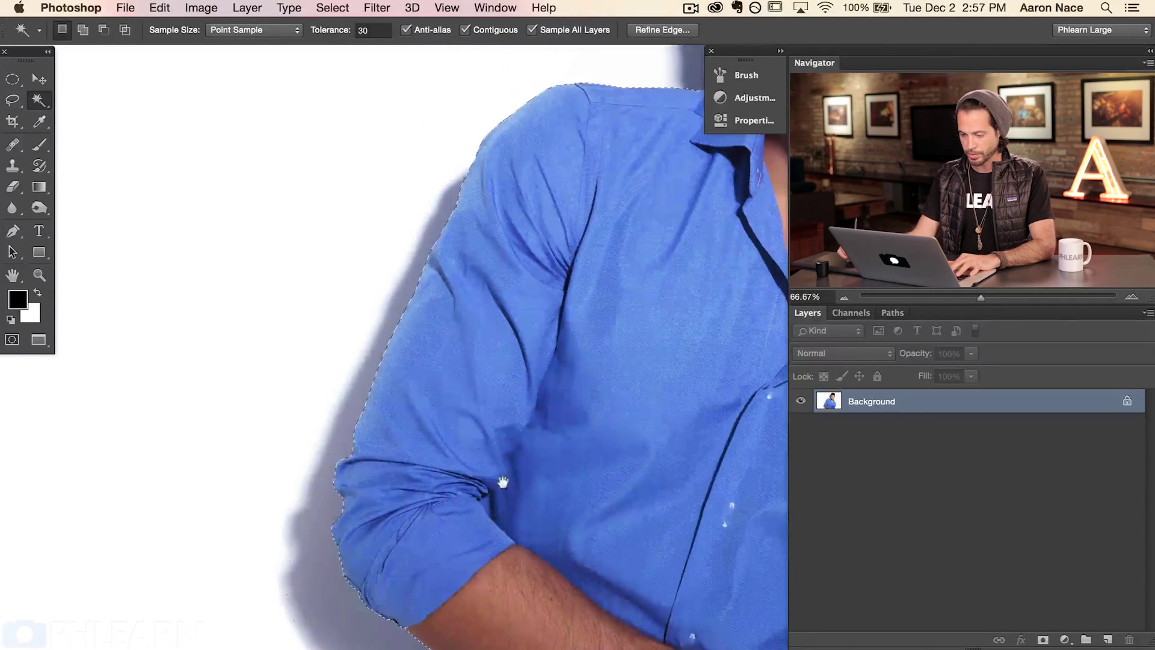
{"action": "left_click_drag", "start_coordinate": [493, 242], "coordinate": [442, 421]}
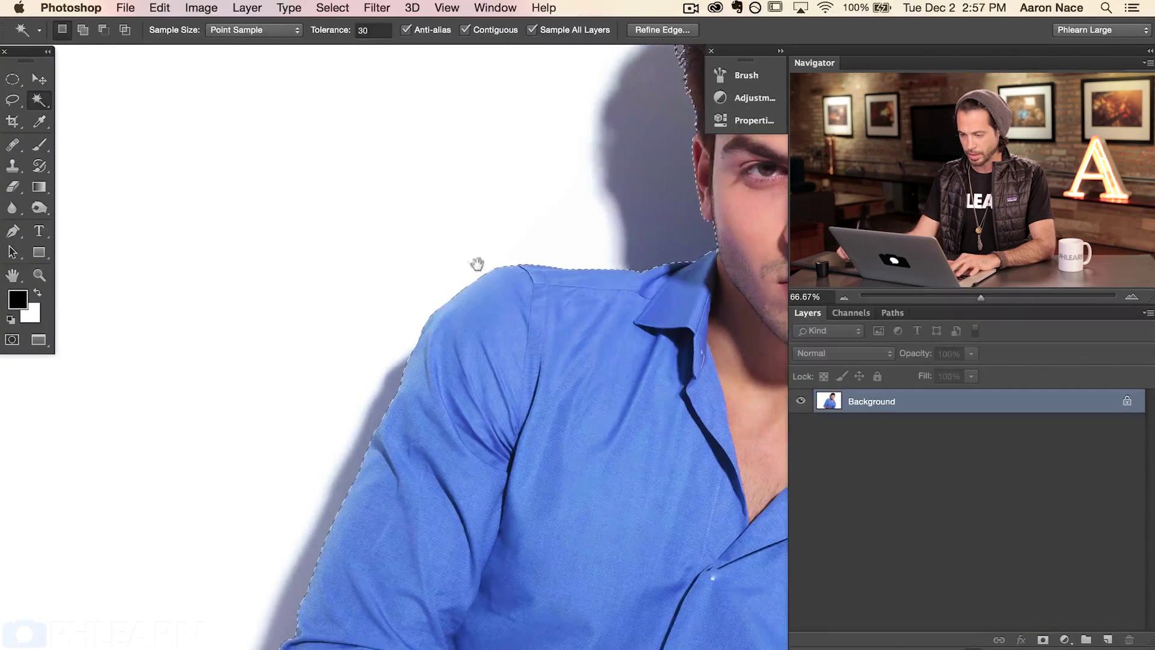
{"action": "left_click_drag", "start_coordinate": [605, 269], "coordinate": [433, 421]}
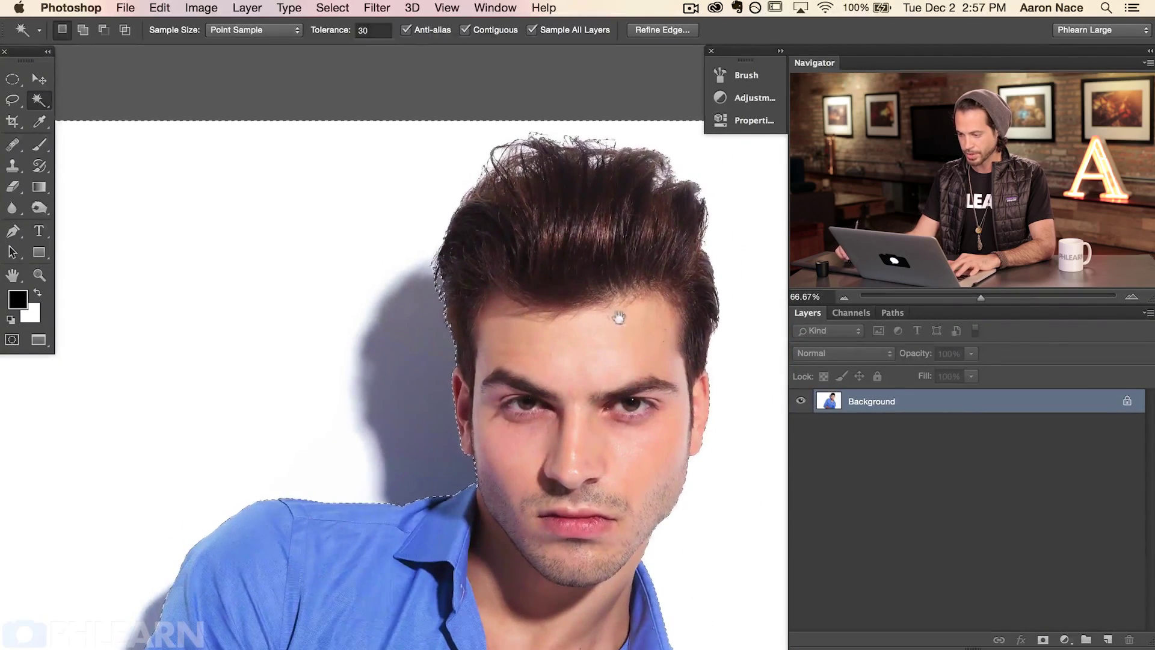
{"action": "left_click_drag", "start_coordinate": [528, 315], "coordinate": [483, 190]}
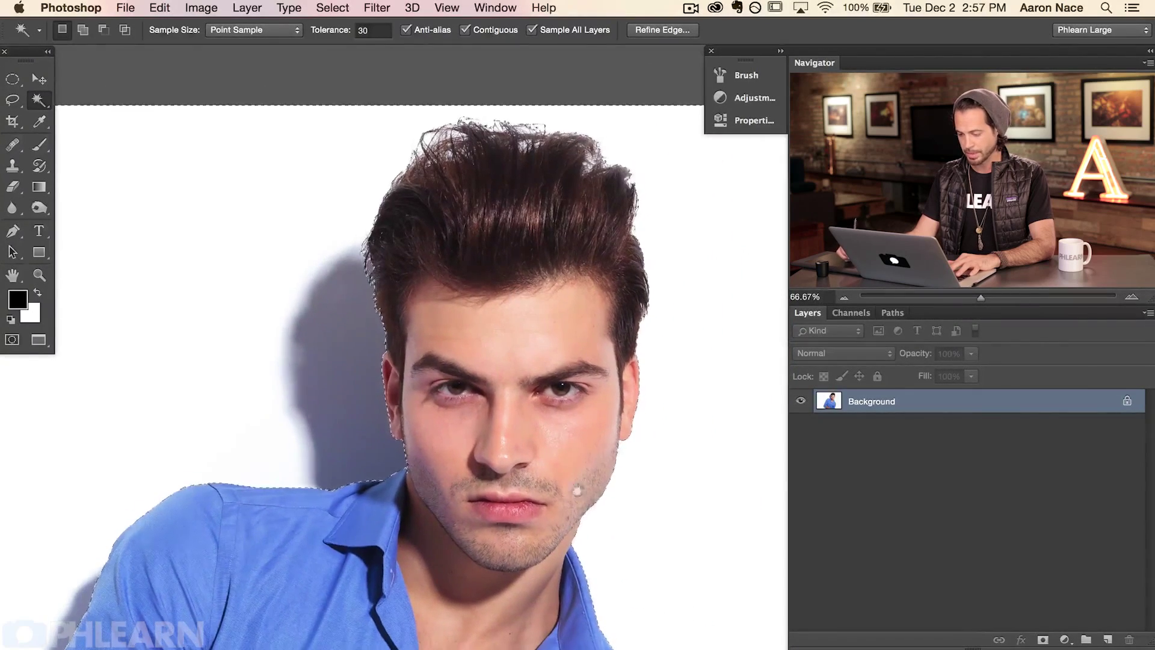
{"action": "left_click_drag", "start_coordinate": [576, 517], "coordinate": [477, 211]}
{"action": "left_click_drag", "start_coordinate": [523, 421], "coordinate": [500, 571]}
{"action": "left_click_drag", "start_coordinate": [481, 361], "coordinate": [488, 481]}
{"action": "left_click_drag", "start_coordinate": [475, 391], "coordinate": [475, 499]}
{"action": "left_click_drag", "start_coordinate": [467, 295], "coordinate": [464, 544]}
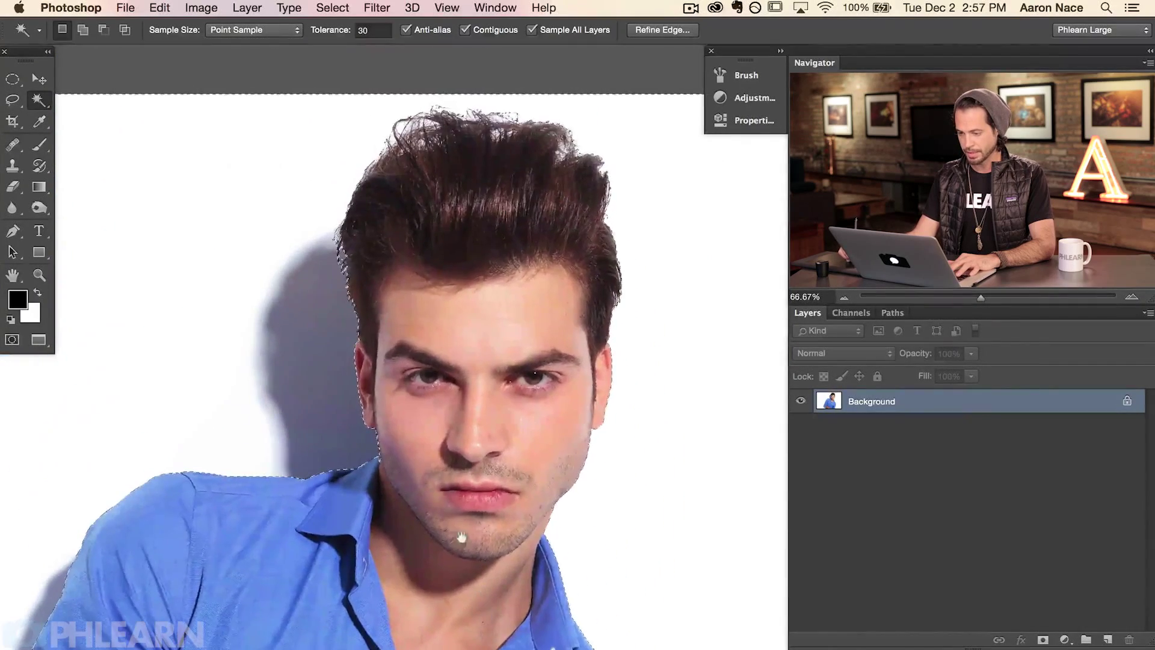
{"action": "key", "text": "super+minus"}
{"action": "left_click_drag", "start_coordinate": [486, 371], "coordinate": [525, 350]}
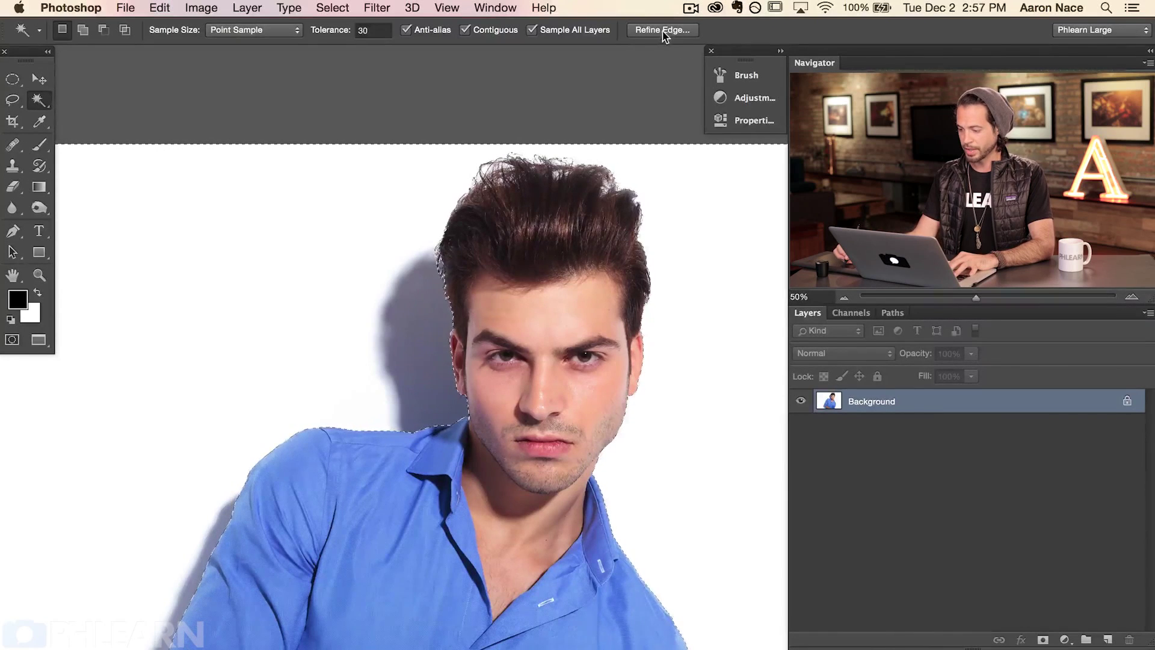
Open Refine Edge for the completed background selection with a closer view of the hair
{"action": "left_click", "coordinate": [332, 8]}
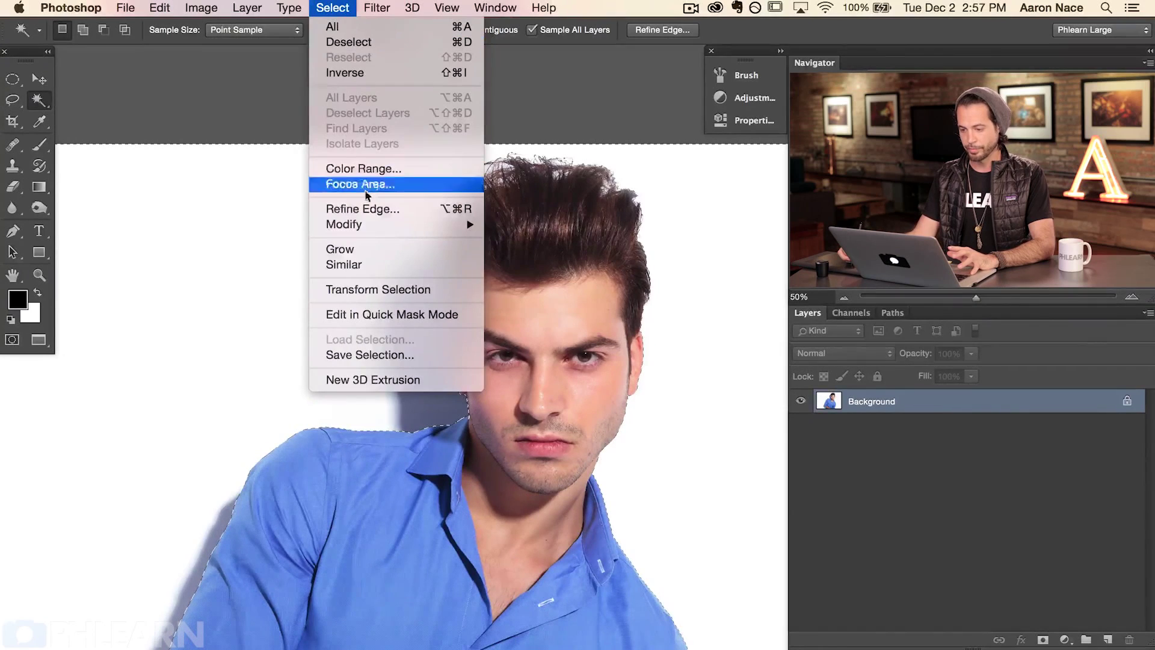
{"action": "left_click", "coordinate": [369, 211]}
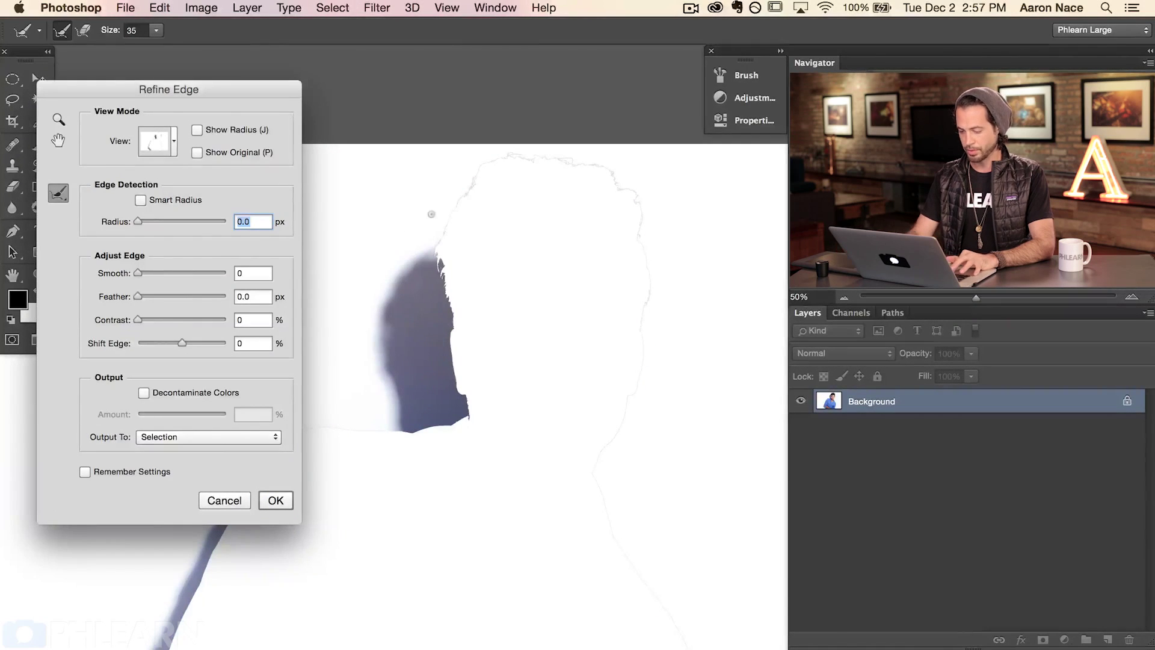
{"action": "key", "text": "super+plus"}
{"action": "left_click_drag", "start_coordinate": [440, 276], "coordinate": [460, 347]}
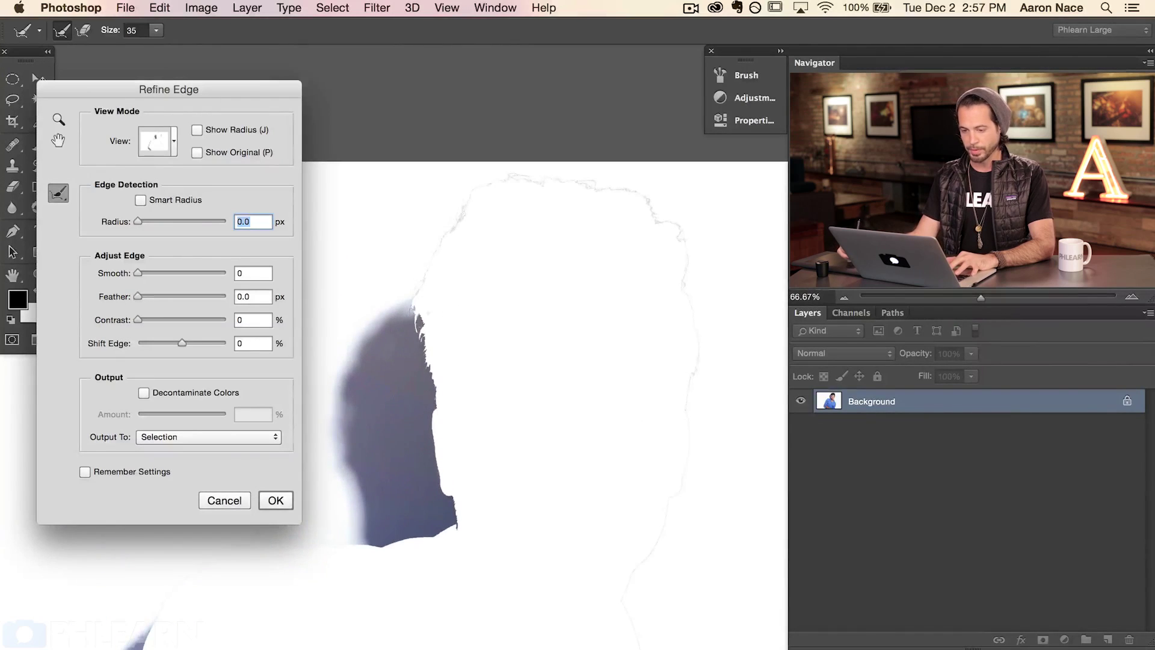
Preview the selection with the On Black and On Layers views, and set the view mode to Overlay
{"action": "left_click", "coordinate": [173, 143]}
{"action": "left_click", "coordinate": [163, 238]}
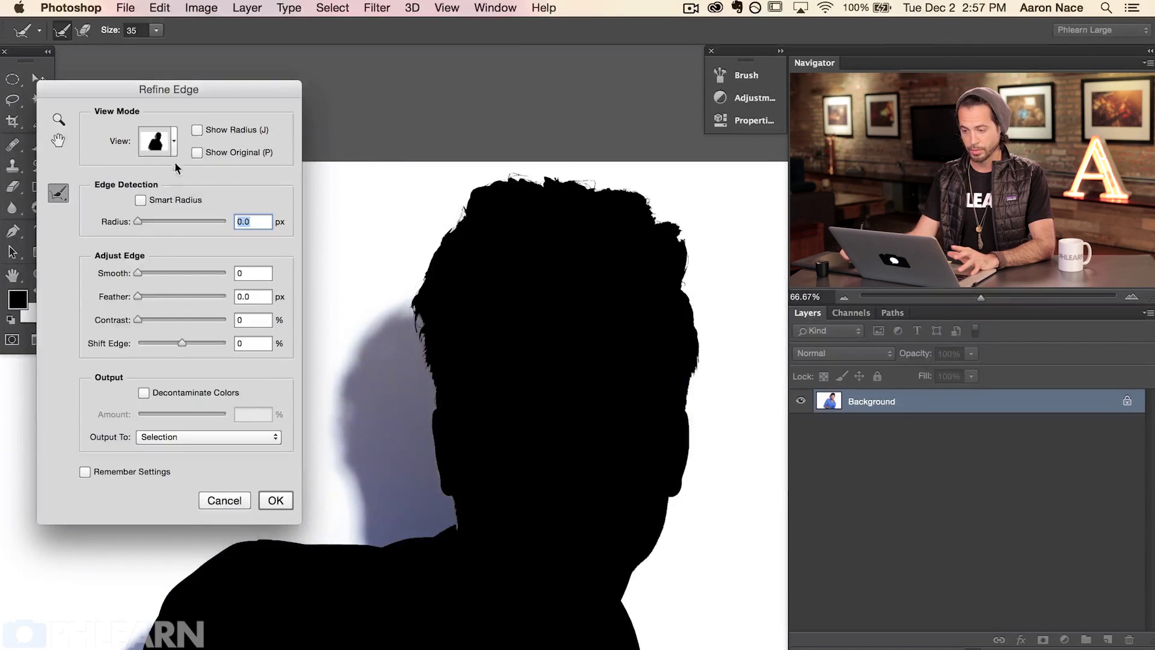
{"action": "left_click", "coordinate": [174, 146]}
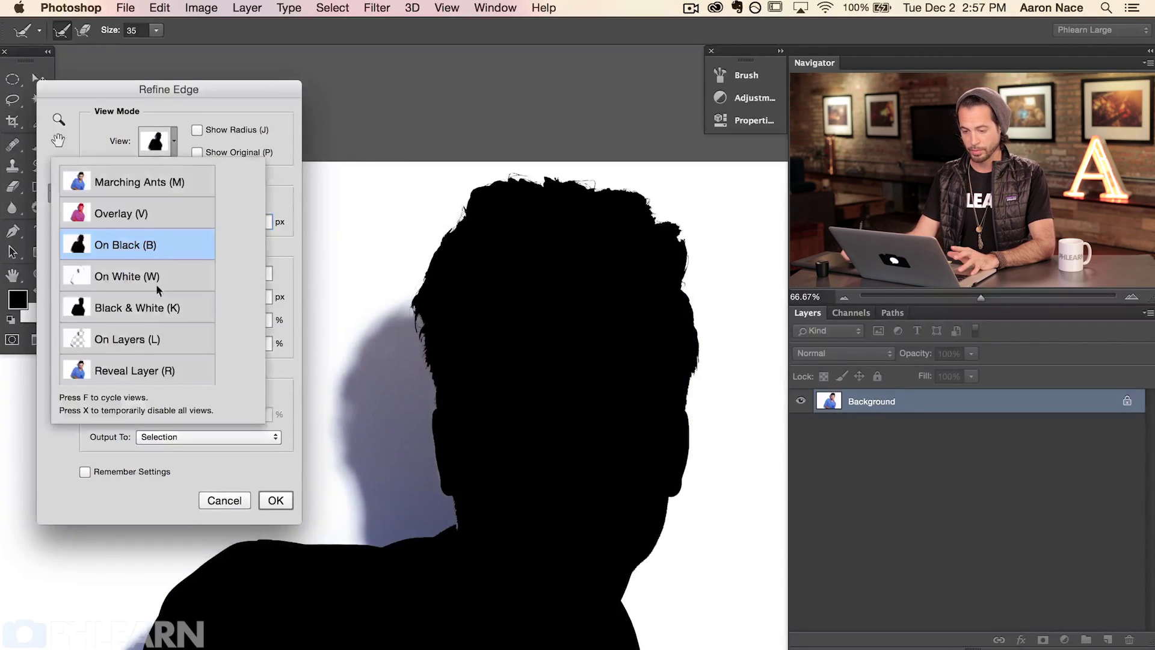
{"action": "left_click", "coordinate": [155, 340]}
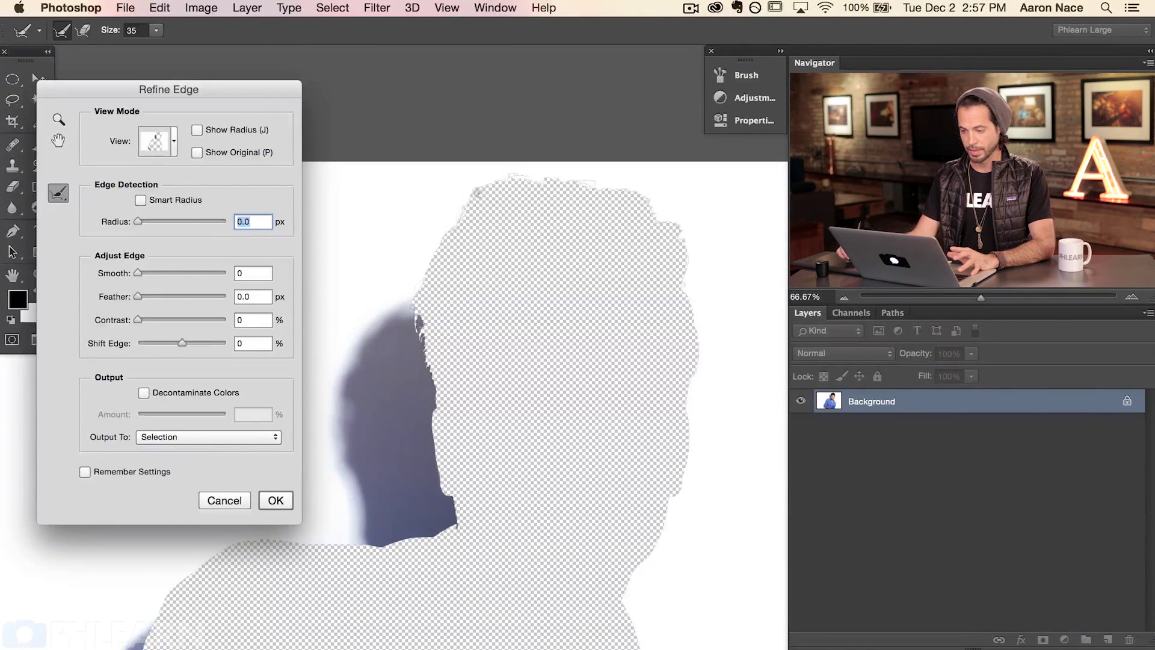
{"action": "left_click", "coordinate": [176, 144]}
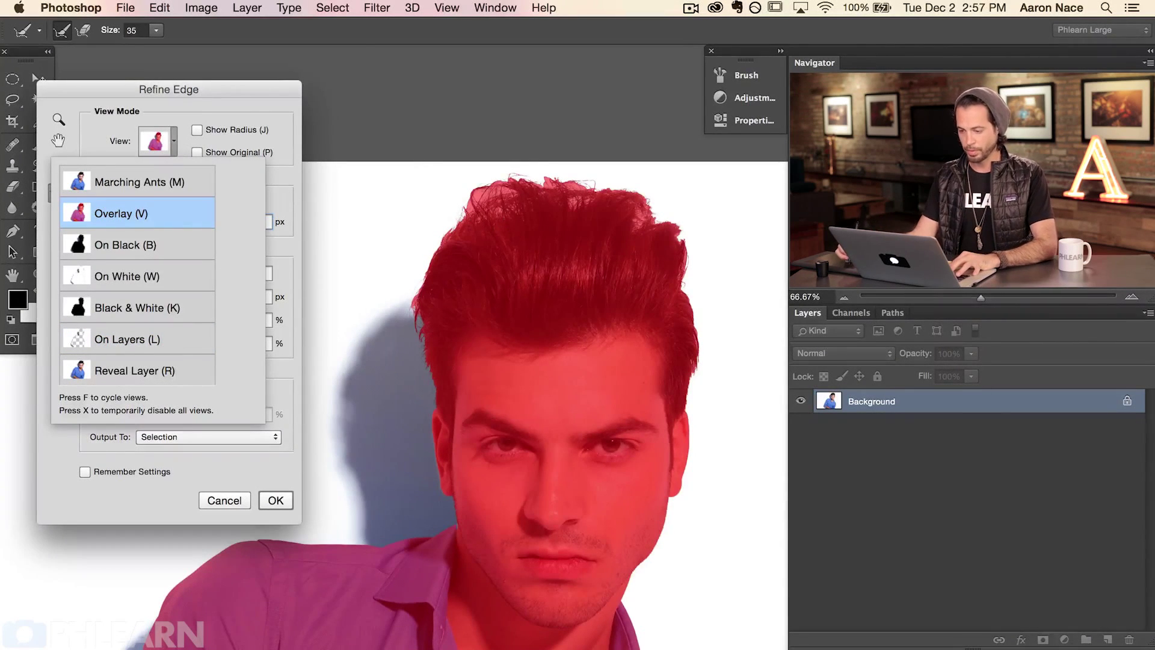
{"action": "left_click", "coordinate": [163, 117]}
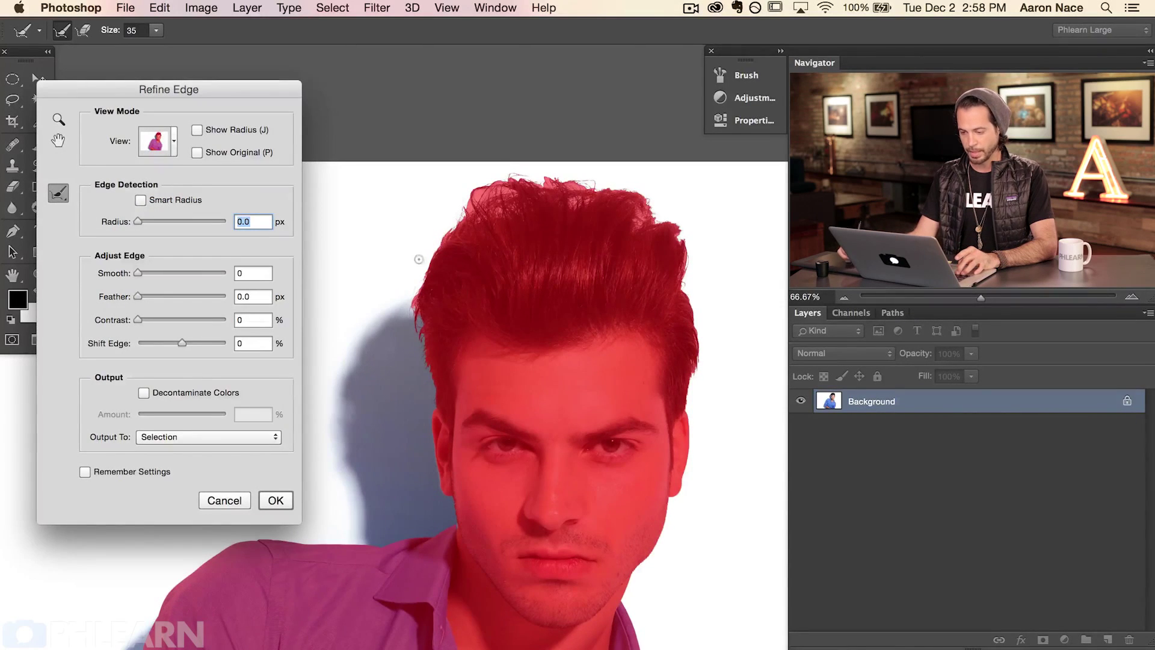
Enlarge the Refine Radius brush to 172 and paint along the outer edge of the hair to refine the selection
{"action": "left_click_drag", "start_coordinate": [407, 260], "coordinate": [462, 260]}
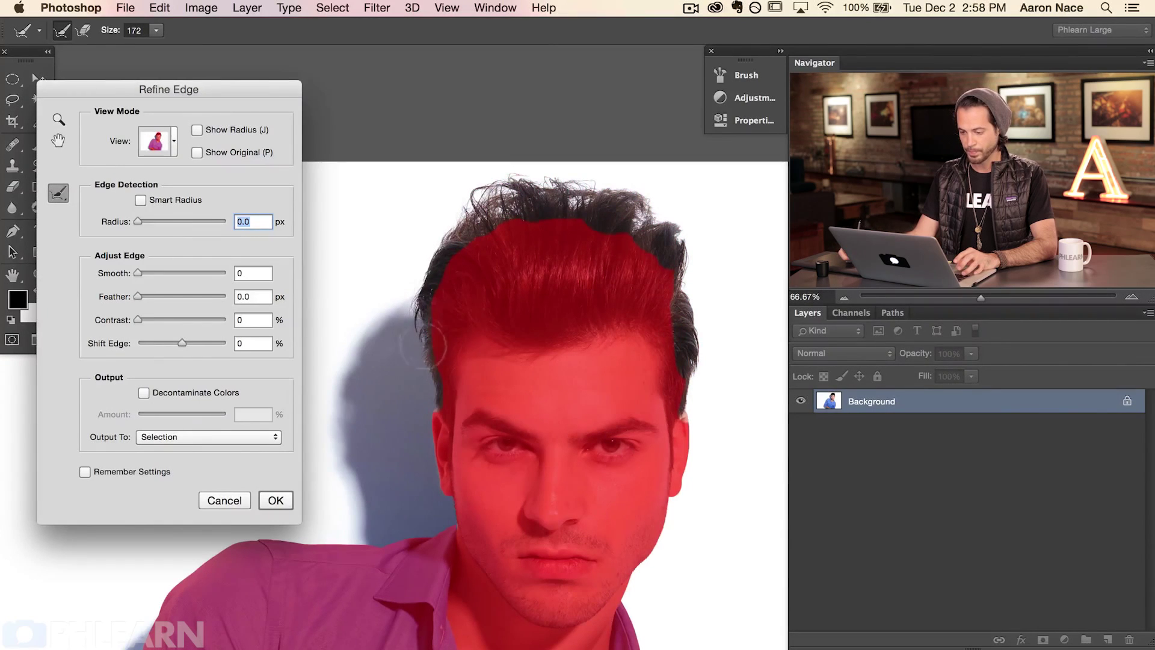
{"action": "mouse_move", "coordinate": [636, 252]}
{"action": "left_mouse_down"}
{"action": "mouse_move", "coordinate": [604, 239]}
{"action": "mouse_move", "coordinate": [626, 263]}
{"action": "left_mouse_up"}
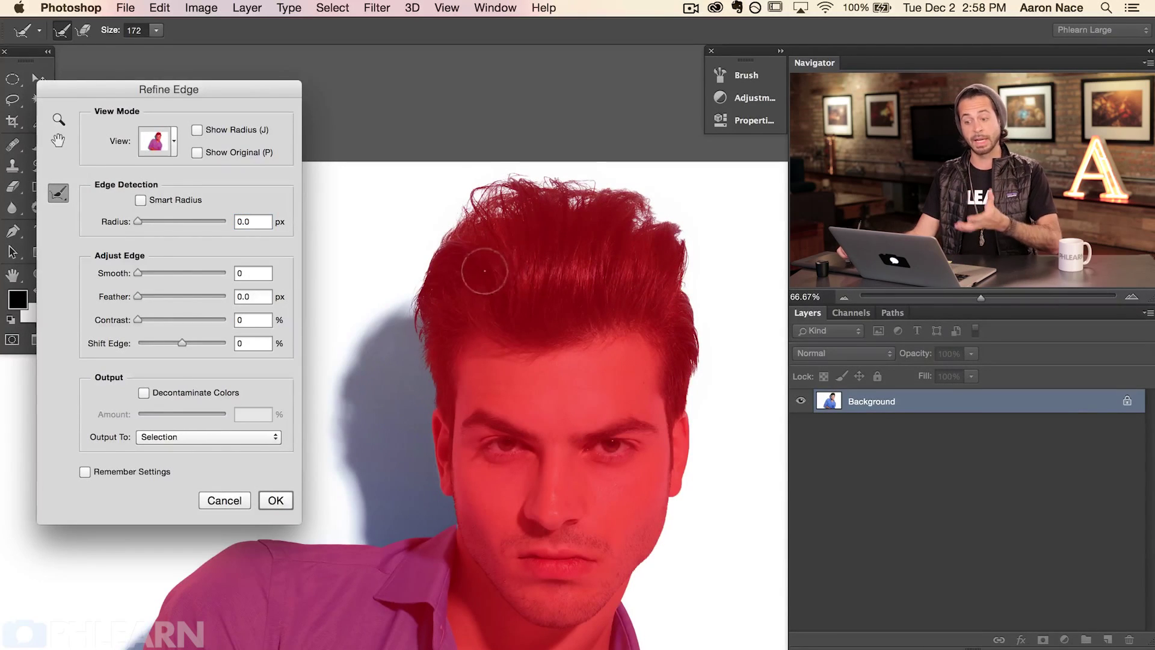
Apply the Refine Edge result and inspect the refined selection around the hair and the whole figure
{"action": "left_click", "coordinate": [276, 500]}
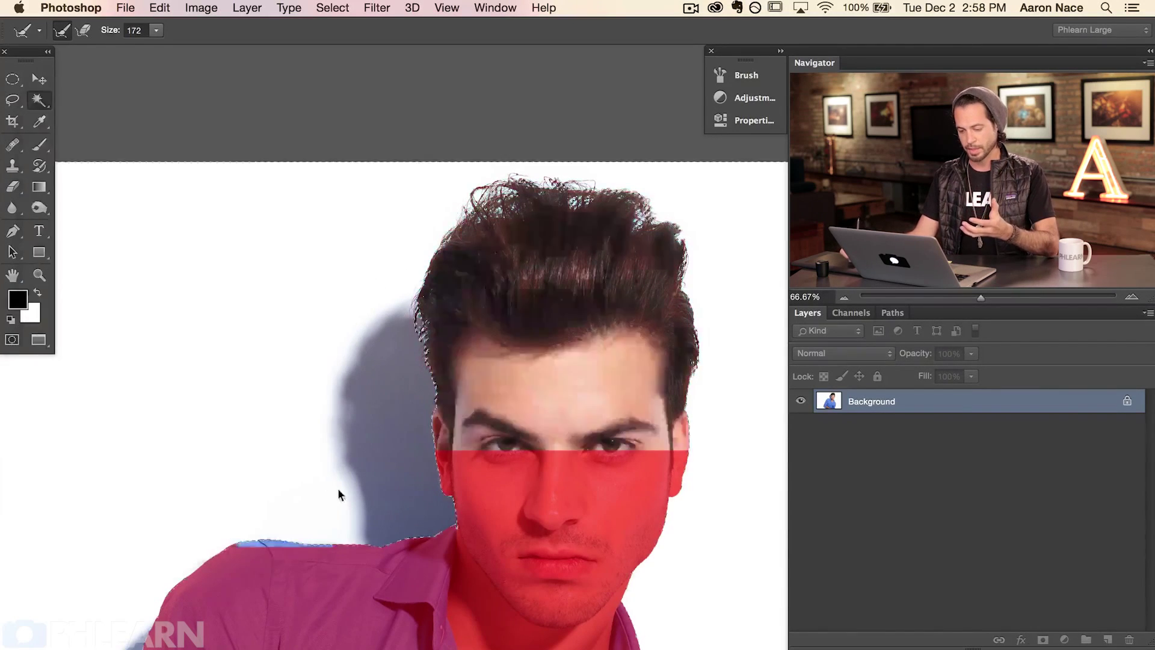
{"action": "key", "text": "super+c"}
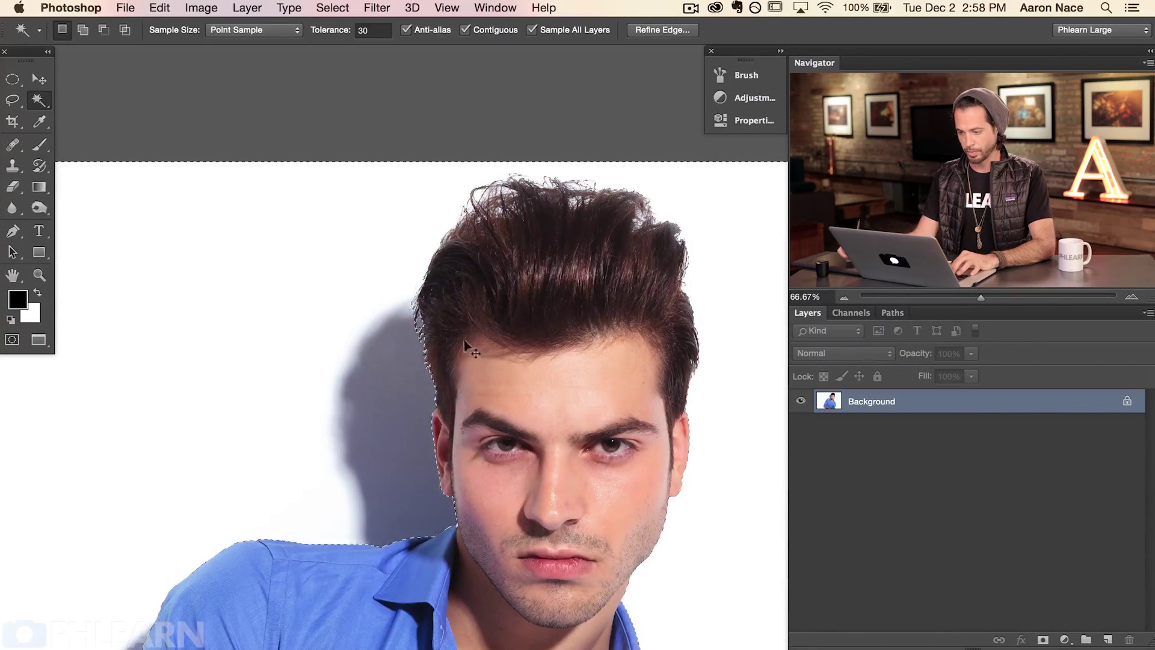
{"action": "key", "text": "super+equal"}
{"action": "key", "text": "super+equal"}
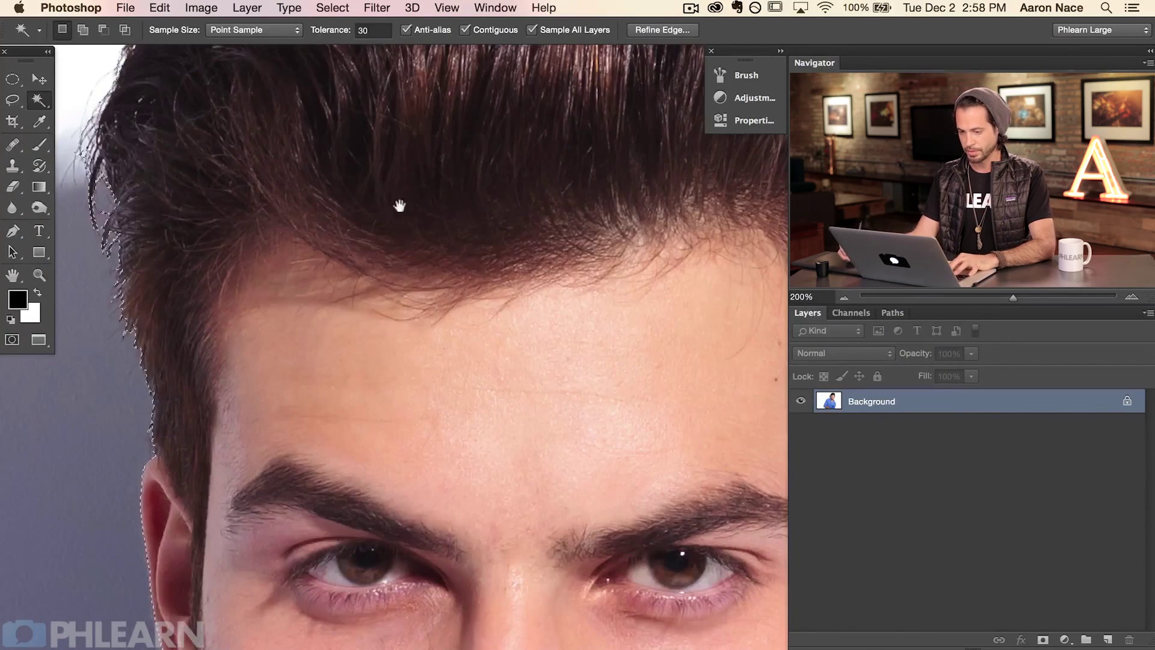
{"action": "scroll", "coordinate": [400, 214], "scroll_direction": "up", "scroll_amount": 10}
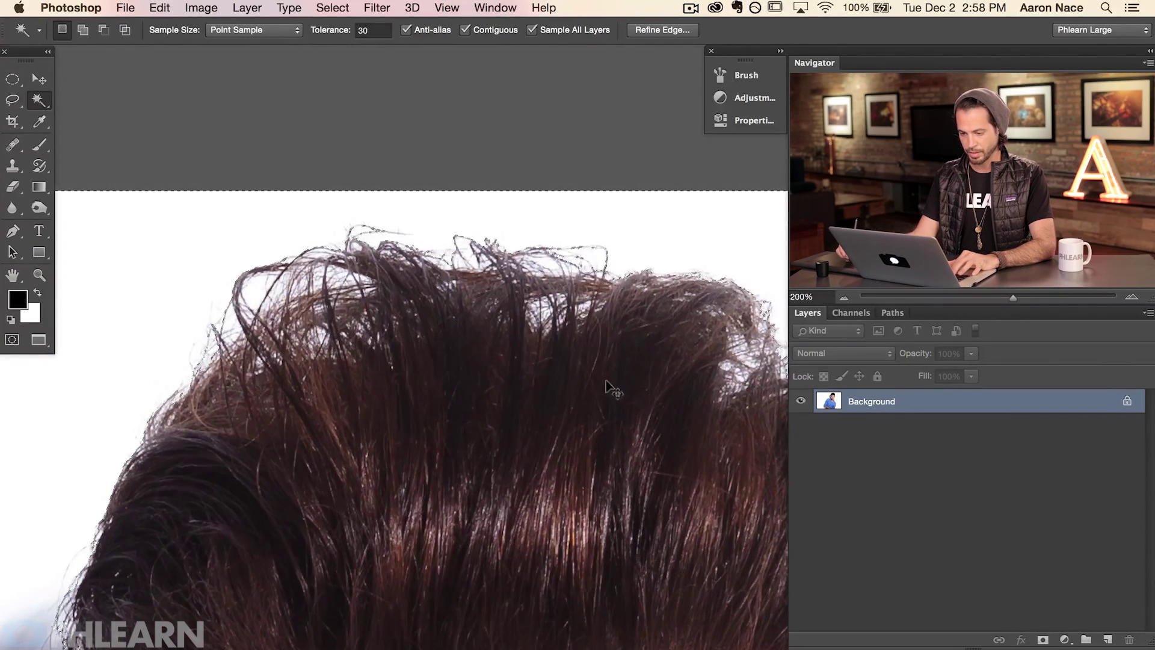
{"action": "key", "text": "super+minus"}
{"action": "key", "text": "super+minus"}
{"action": "key", "text": "super+minus"}
{"action": "key", "text": "super+minus"}
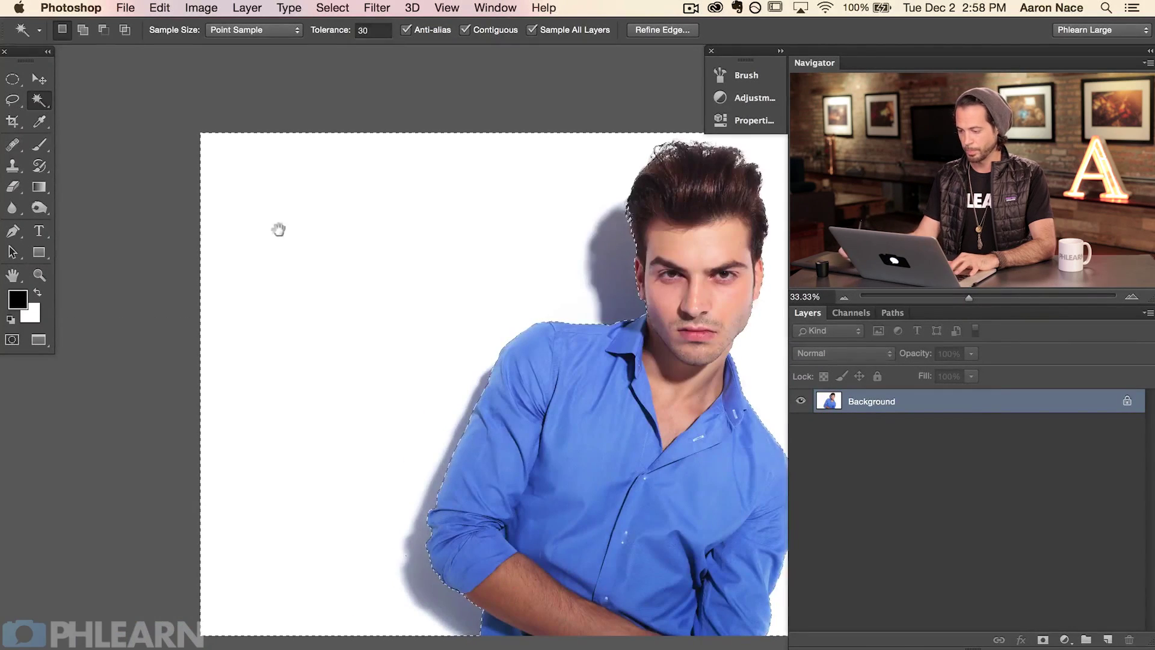
{"action": "scroll", "coordinate": [420, 438], "scroll_direction": "right", "scroll_amount": 5}
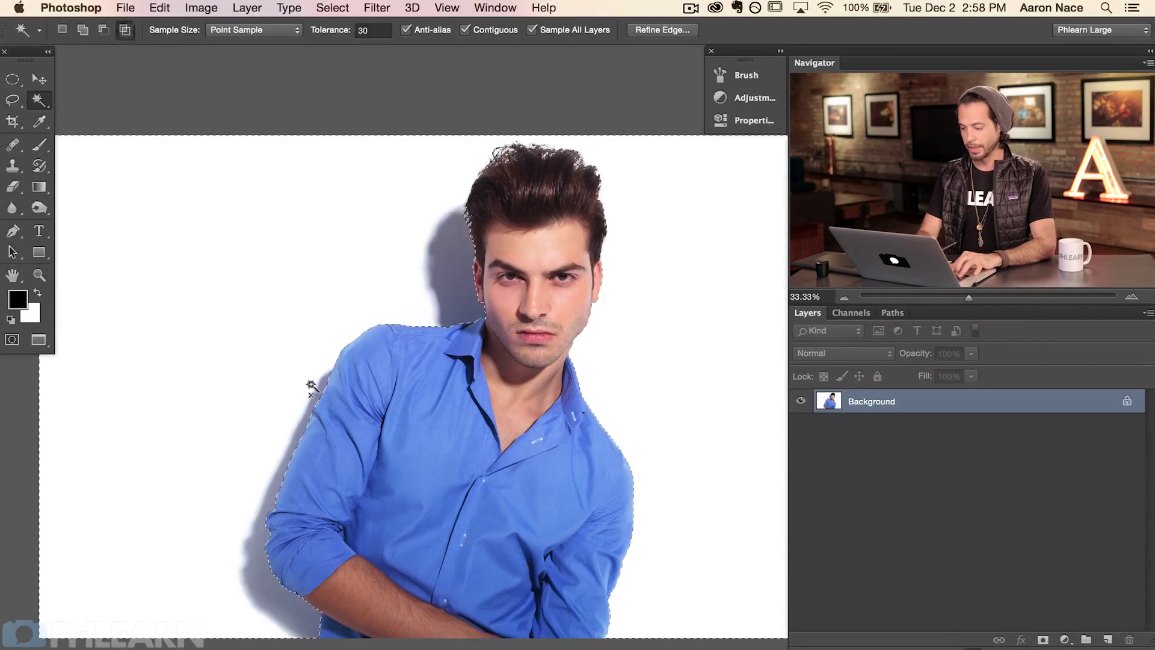
Create a new layer, place it in a group, and mask the group with the background selection
{"action": "key", "text": "super+j"}
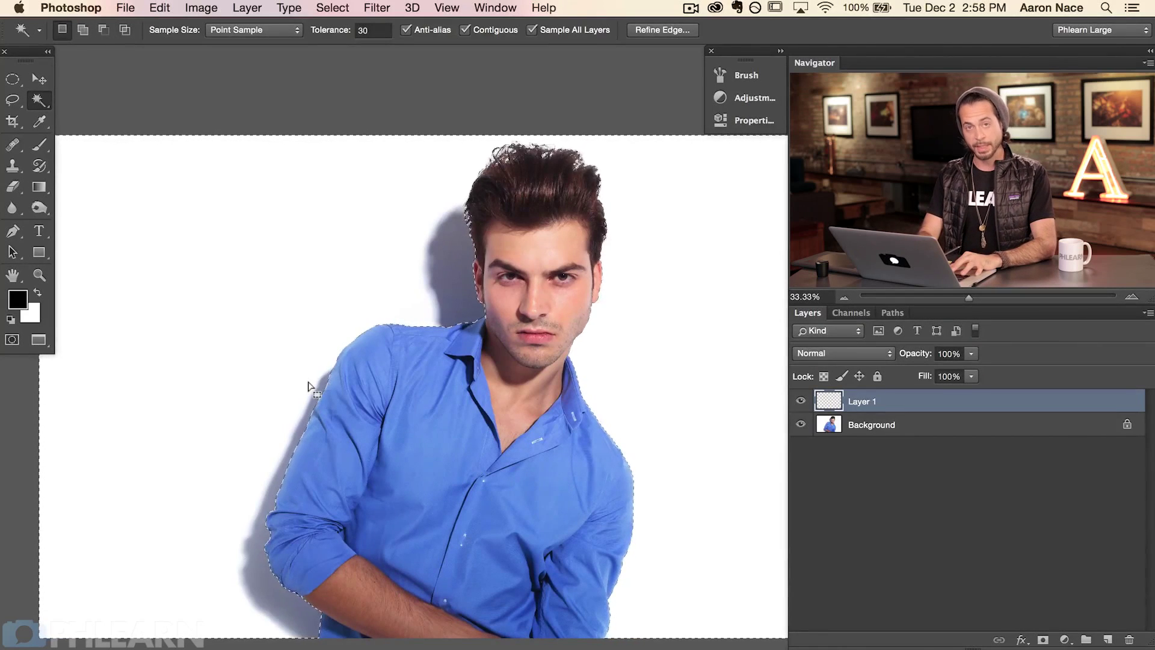
{"action": "key", "text": "super+g"}
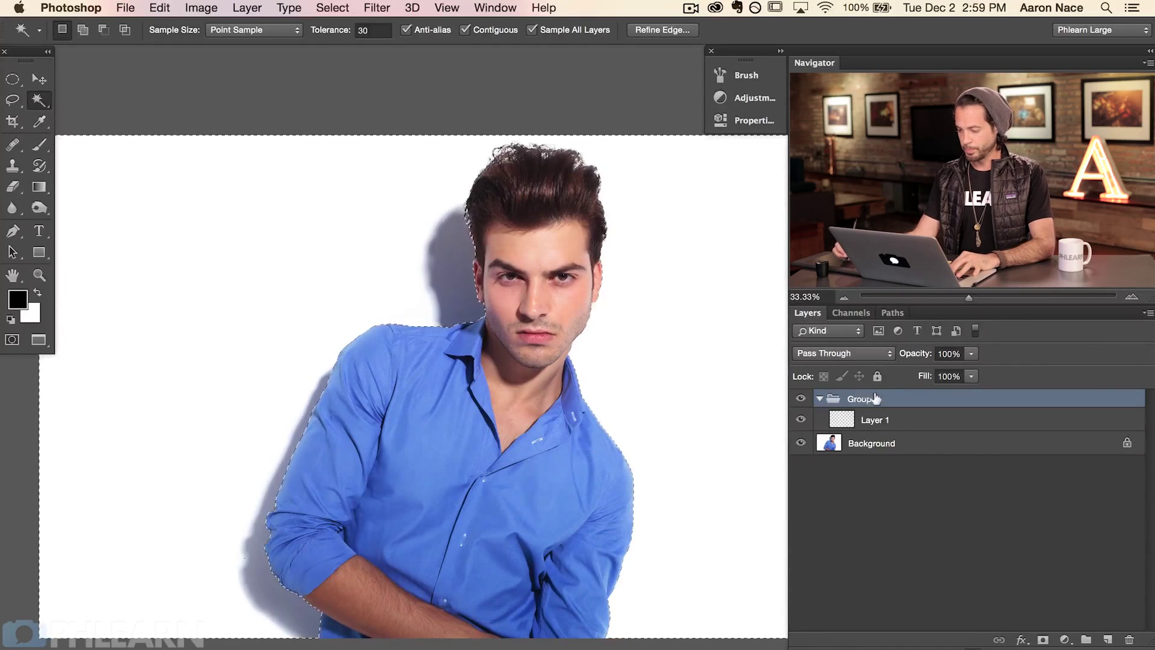
{"action": "left_click", "coordinate": [1041, 641]}
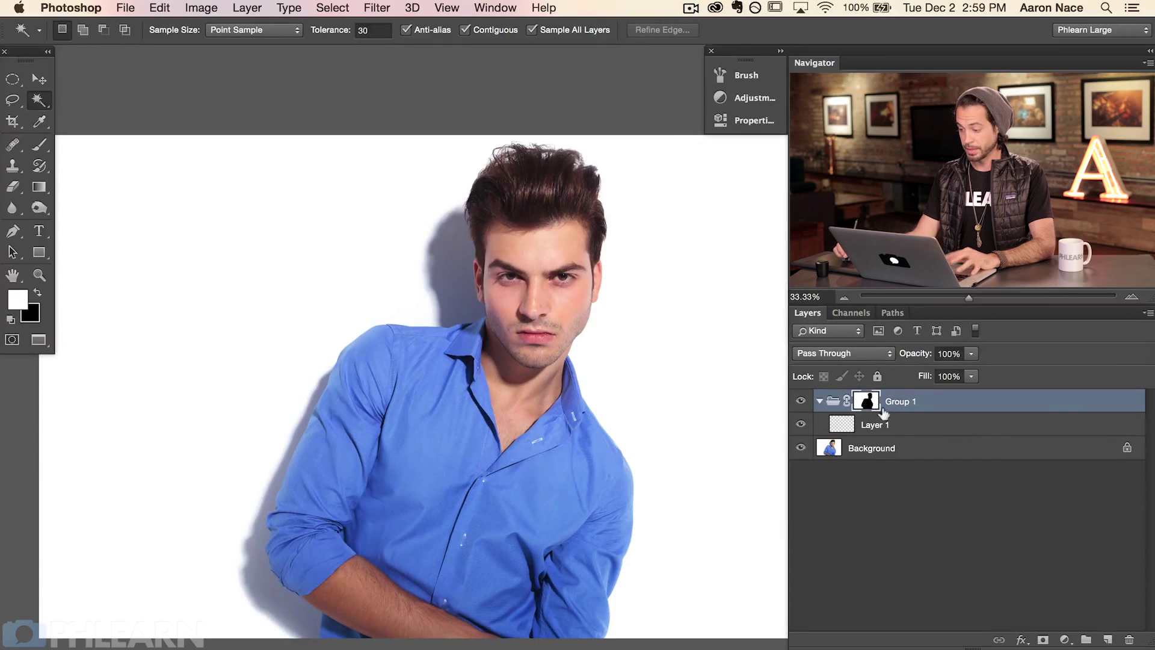
Paint loose red brush strokes on Layer 1 on both sides of the man to test the group mask
{"action": "left_click", "coordinate": [898, 424]}
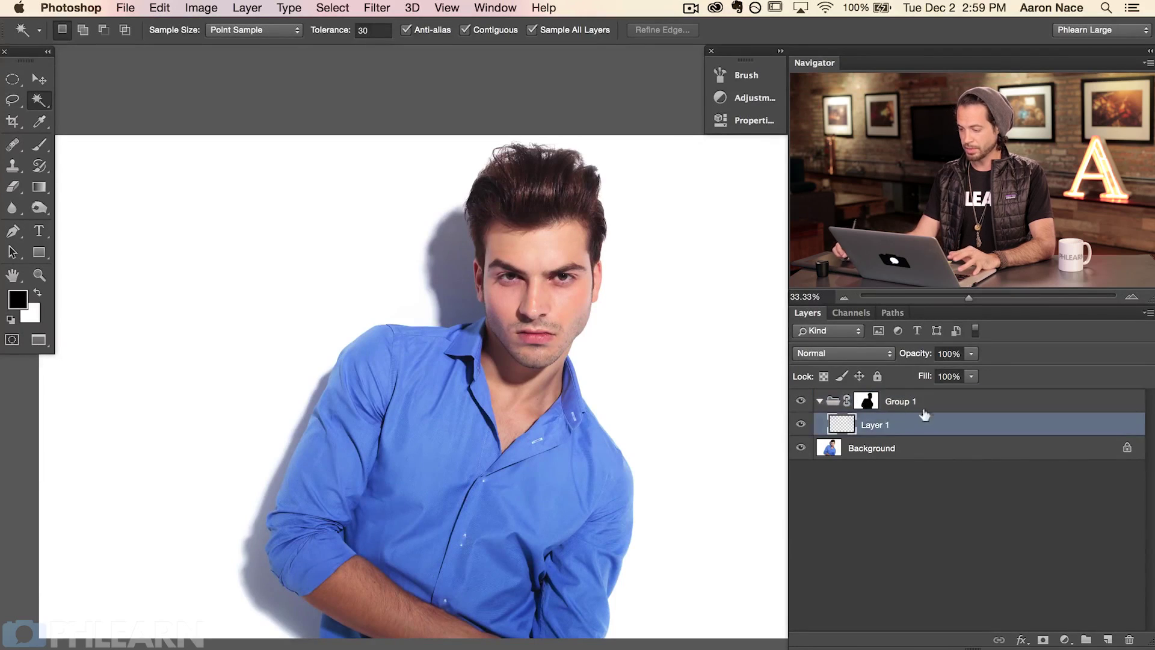
{"action": "key", "text": "b"}
{"action": "left_click", "coordinate": [18, 299]}
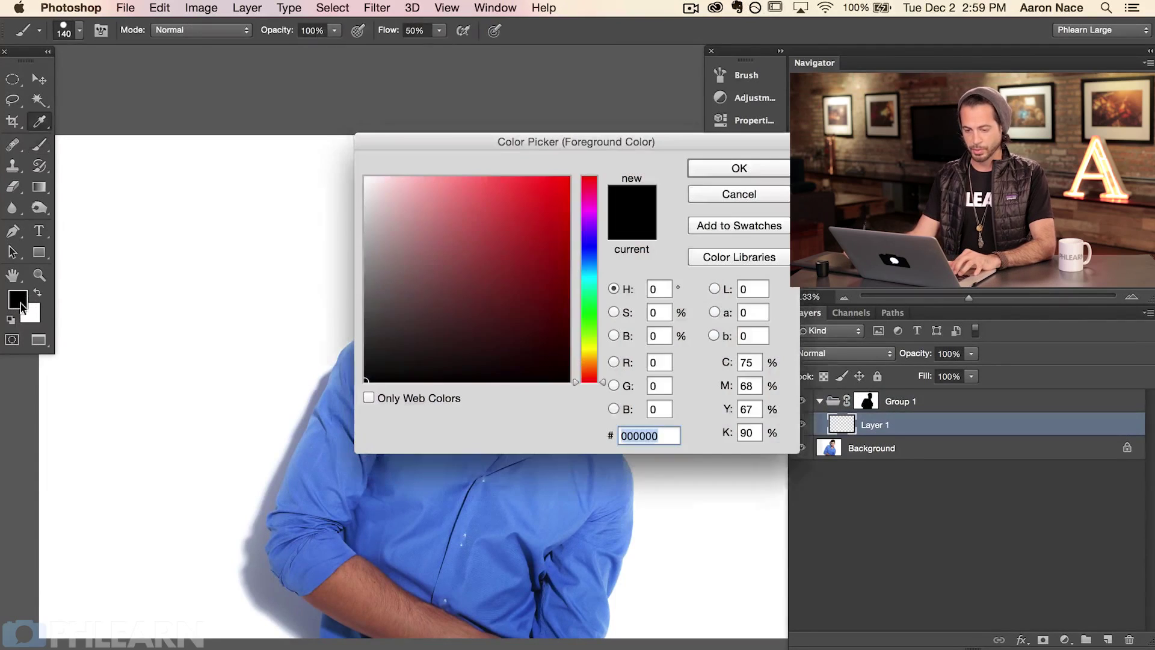
{"action": "left_click", "coordinate": [594, 175]}
{"action": "left_click", "coordinate": [740, 168]}
{"action": "mouse_move", "coordinate": [283, 309]}
{"action": "left_mouse_down"}
{"action": "mouse_move", "coordinate": [134, 356]}
{"action": "mouse_move", "coordinate": [309, 323]}
{"action": "mouse_move", "coordinate": [200, 381]}
{"action": "mouse_move", "coordinate": [207, 456]}
{"action": "mouse_move", "coordinate": [262, 497]}
{"action": "mouse_move", "coordinate": [201, 593]}
{"action": "left_mouse_up"}
{"action": "mouse_move", "coordinate": [662, 475]}
{"action": "left_mouse_down"}
{"action": "mouse_move", "coordinate": [637, 475]}
{"action": "mouse_move", "coordinate": [627, 428]}
{"action": "mouse_move", "coordinate": [647, 380]}
{"action": "mouse_move", "coordinate": [581, 347]}
{"action": "mouse_move", "coordinate": [472, 317]}
{"action": "mouse_move", "coordinate": [526, 249]}
{"action": "mouse_move", "coordinate": [405, 203]}
{"action": "mouse_move", "coordinate": [599, 148]}
{"action": "mouse_move", "coordinate": [426, 152]}
{"action": "mouse_move", "coordinate": [625, 151]}
{"action": "mouse_move", "coordinate": [408, 176]}
{"action": "mouse_move", "coordinate": [406, 200]}
{"action": "mouse_move", "coordinate": [368, 237]}
{"action": "mouse_move", "coordinate": [425, 270]}
{"action": "mouse_move", "coordinate": [387, 308]}
{"action": "mouse_move", "coordinate": [372, 310]}
{"action": "mouse_move", "coordinate": [367, 288]}
{"action": "mouse_move", "coordinate": [316, 255]}
{"action": "mouse_move", "coordinate": [209, 247]}
{"action": "mouse_move", "coordinate": [113, 338]}
{"action": "mouse_move", "coordinate": [146, 428]}
{"action": "mouse_move", "coordinate": [722, 503]}
{"action": "mouse_move", "coordinate": [652, 603]}
{"action": "mouse_move", "coordinate": [696, 607]}
{"action": "mouse_move", "coordinate": [689, 389]}
{"action": "mouse_move", "coordinate": [602, 361]}
{"action": "left_mouse_up"}
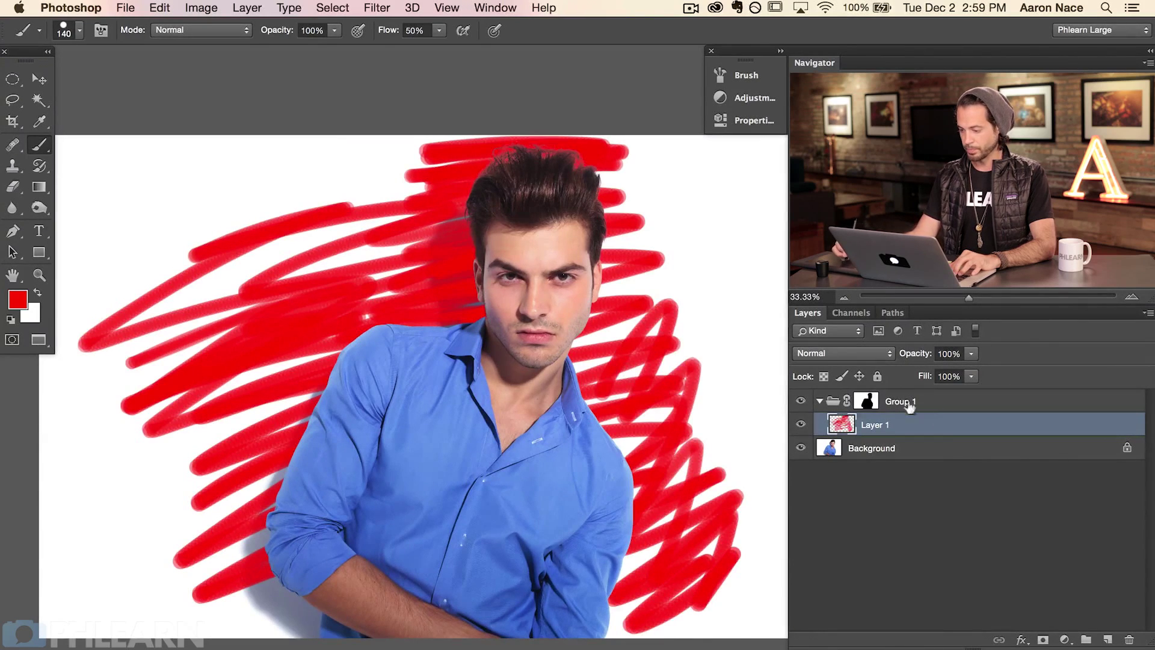
Toggle the visibility of the red strokes, then clear them from Layer 1 and deselect
{"action": "left_click", "coordinate": [801, 424]}
{"action": "left_click", "coordinate": [801, 424]}
{"action": "left_click", "coordinate": [801, 424]}
{"action": "left_click", "coordinate": [800, 424]}
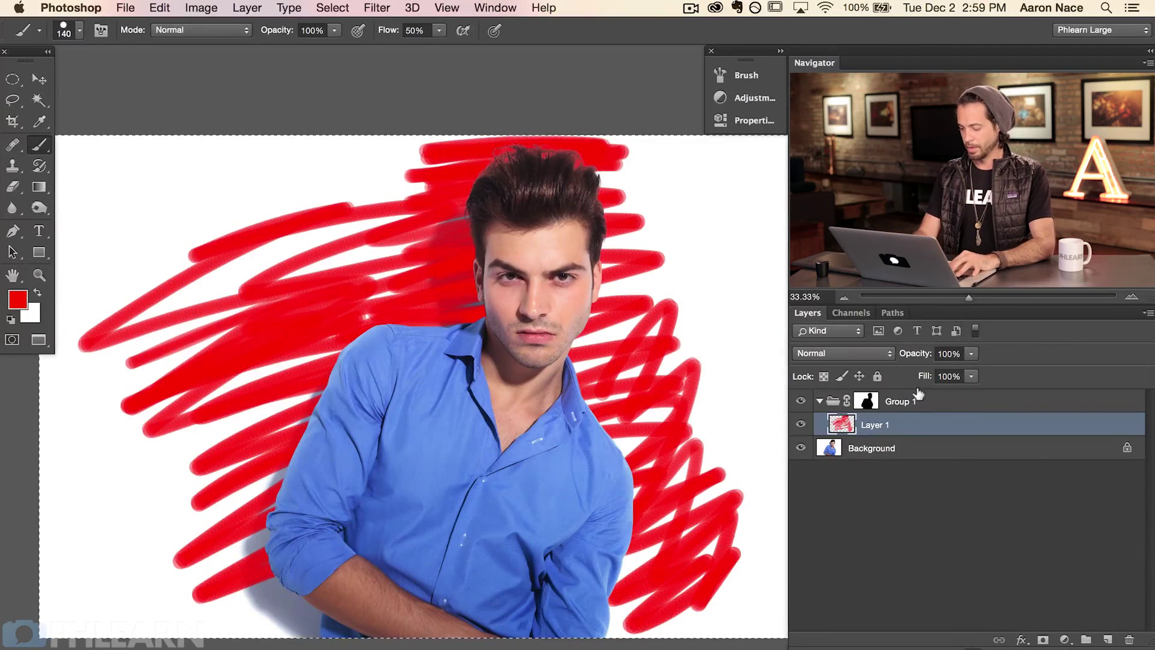
{"action": "key", "text": "BackSpace"}
{"action": "key", "text": "super+d"}
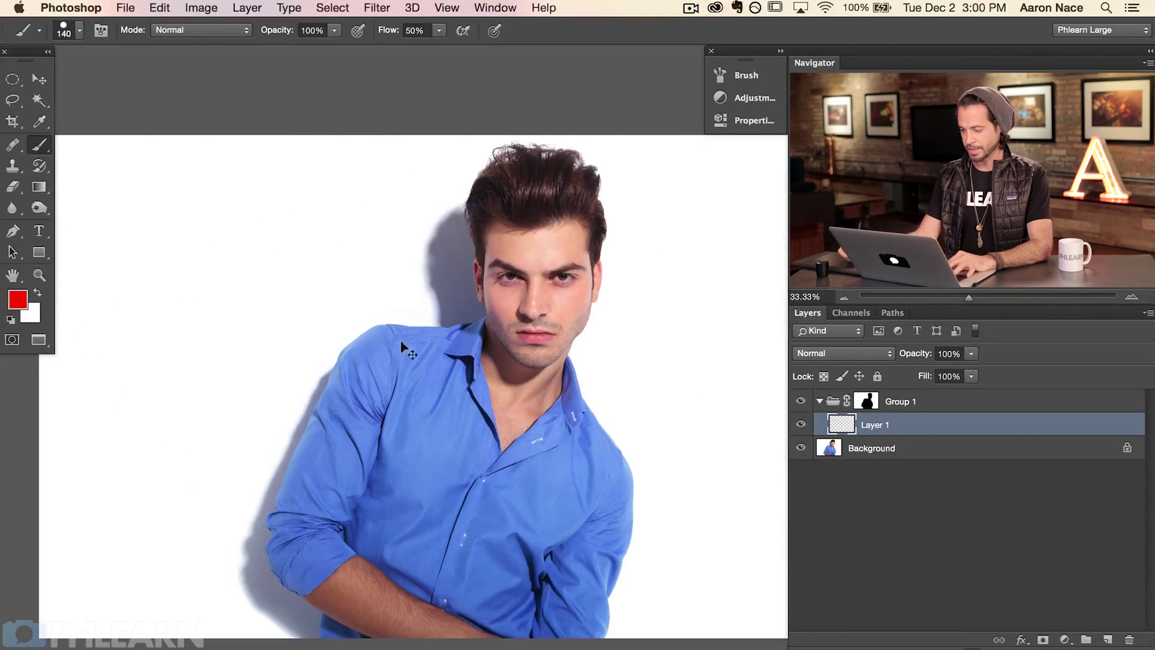
Select a thin horizontal strip across the full image width near its upper edge with the Rectangular Marquee tool
{"action": "mouse_move", "coordinate": [429, 386]}
{"action": "left_mouse_down"}
{"action": "mouse_move", "coordinate": [435, 406]}
{"action": "mouse_move", "coordinate": [417, 402]}
{"action": "left_mouse_up"}
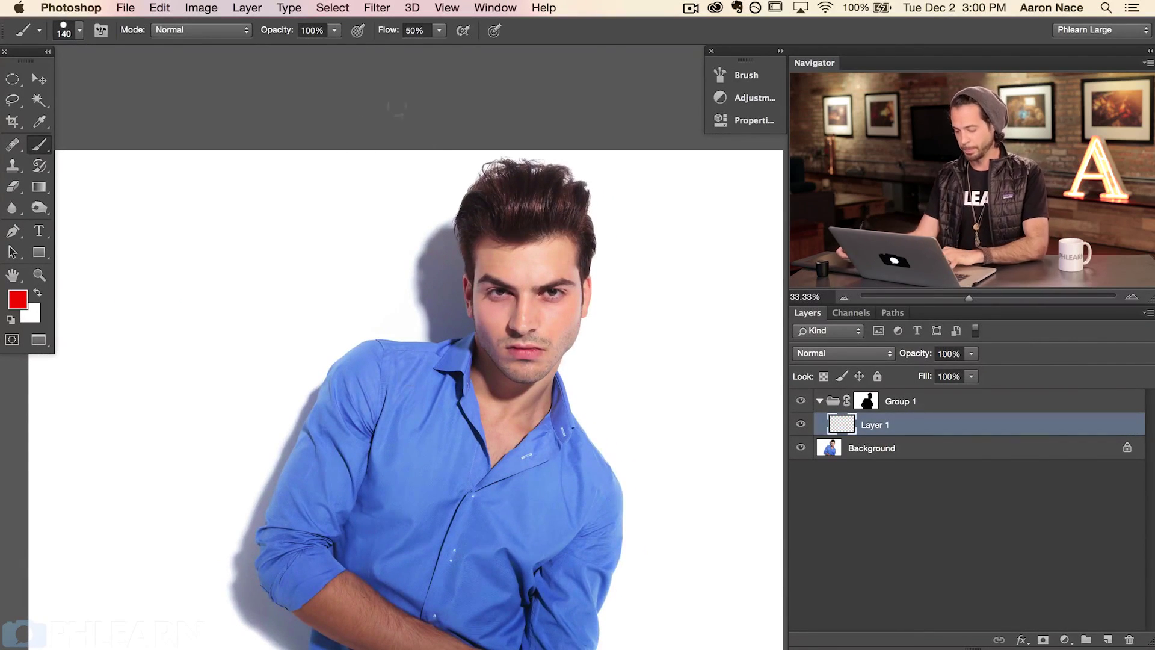
{"action": "key", "text": "super+minus"}
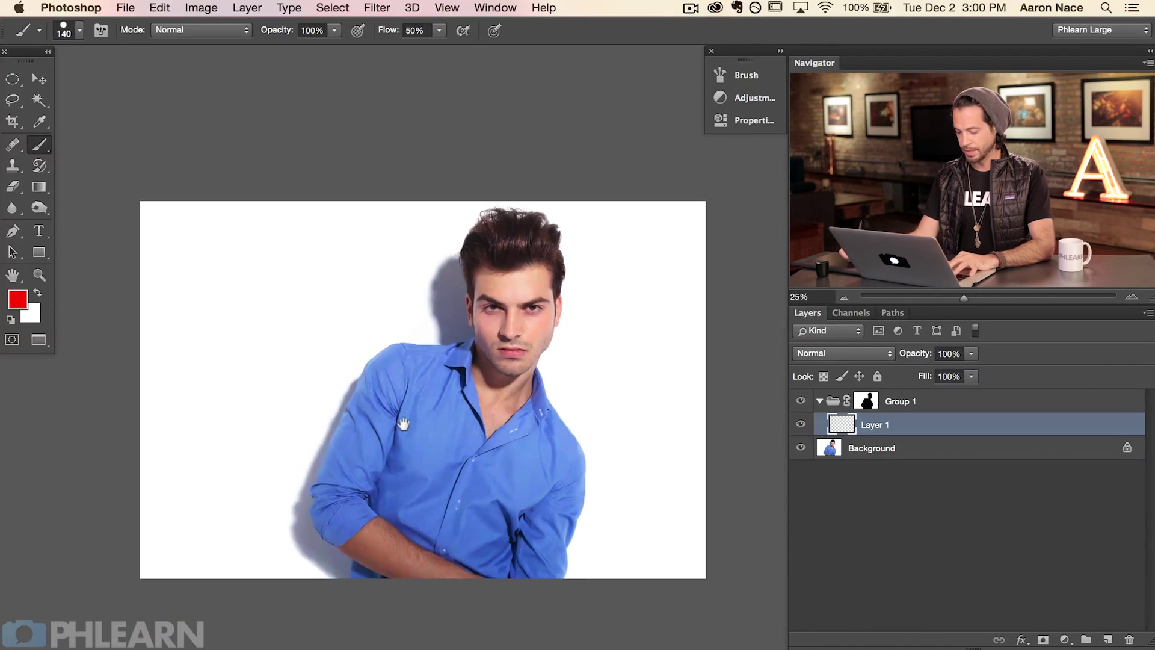
{"action": "key", "text": "m"}
{"action": "left_click", "coordinate": [12, 79]}
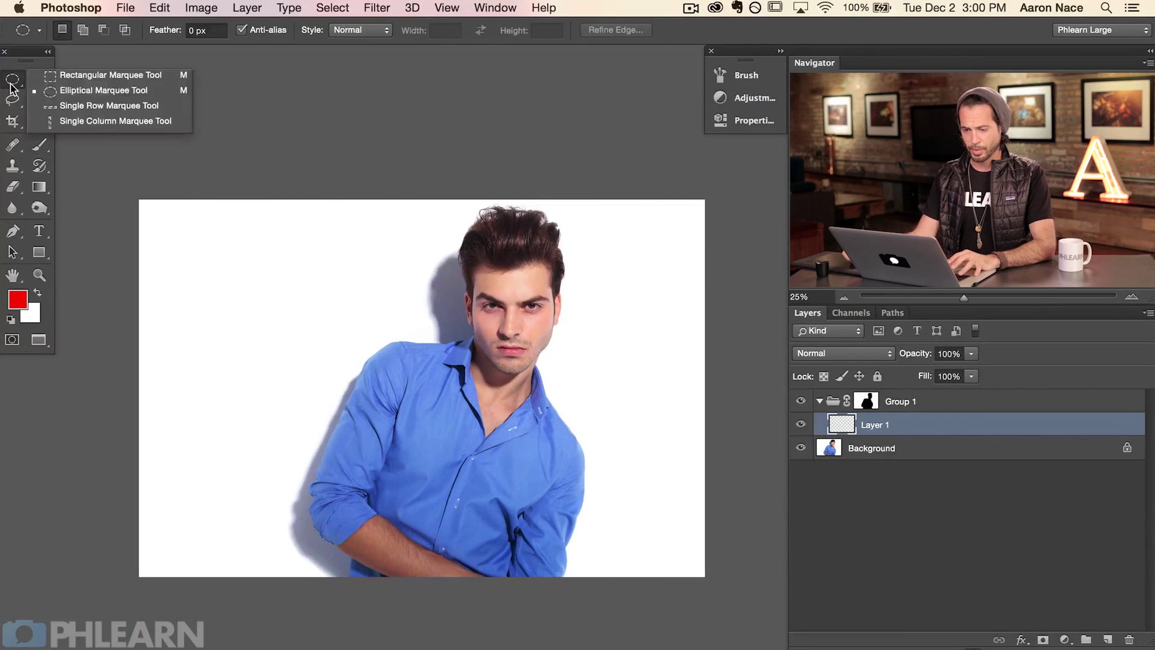
{"action": "left_click", "coordinate": [78, 76]}
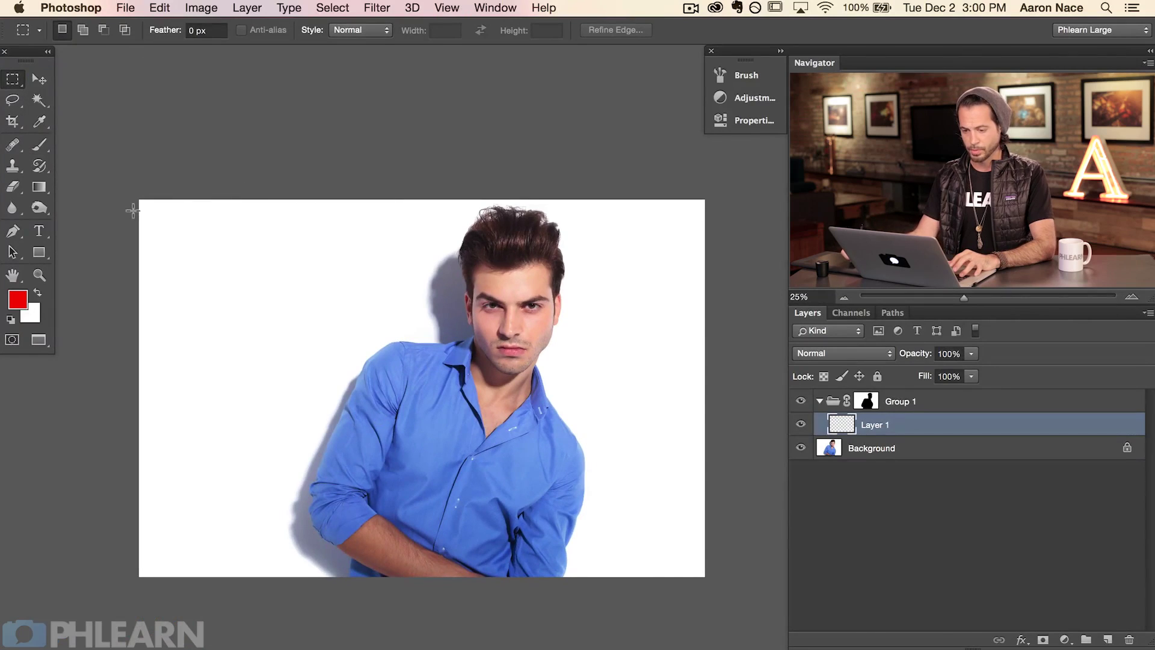
{"action": "left_click_drag", "start_coordinate": [138, 205], "coordinate": [725, 226]}
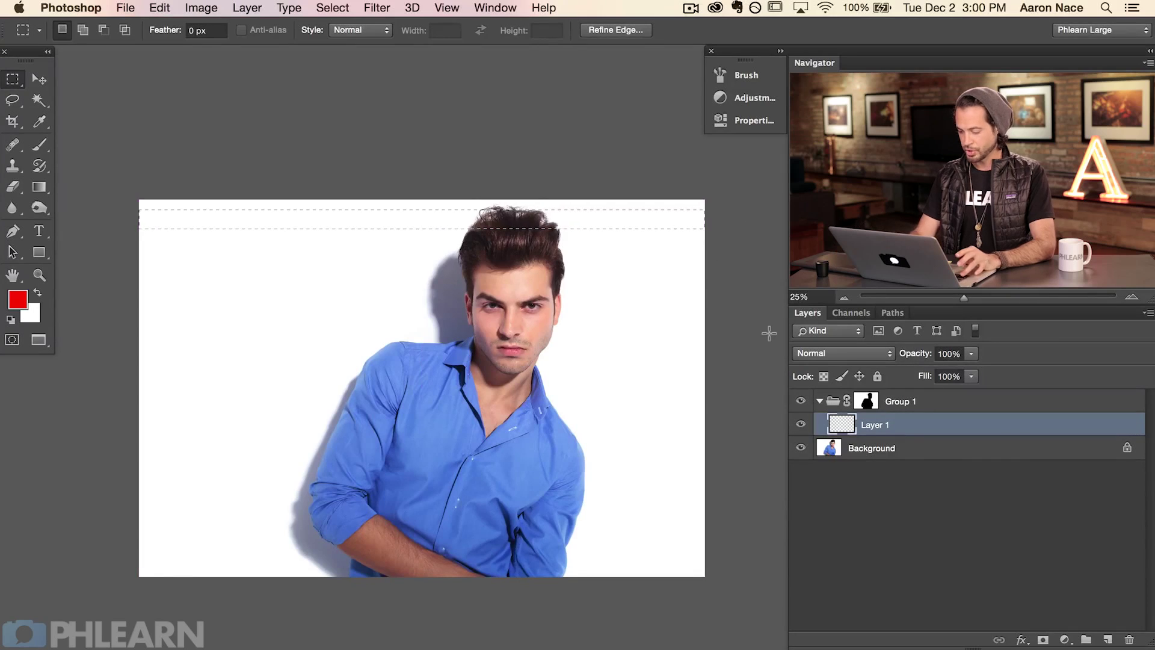
Fill the selected strip with black on Layer 1 and deselect
{"action": "key", "text": "shift+BackSpace"}
{"action": "left_click", "coordinate": [568, 260]}
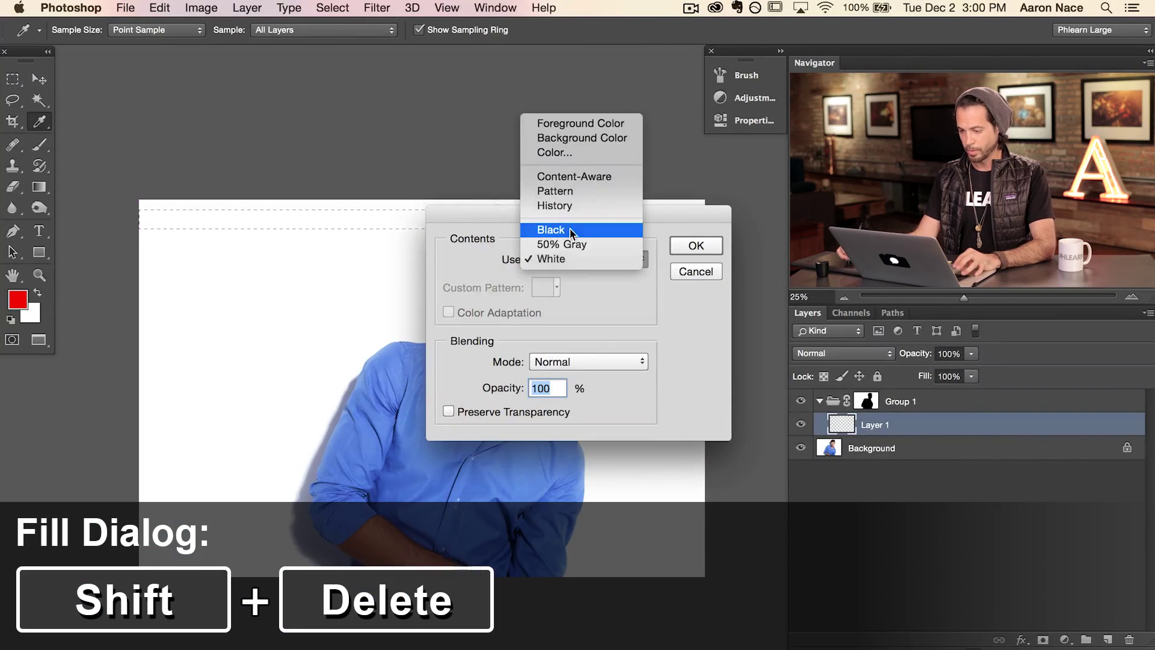
{"action": "left_click", "coordinate": [551, 229]}
{"action": "left_click", "coordinate": [695, 245]}
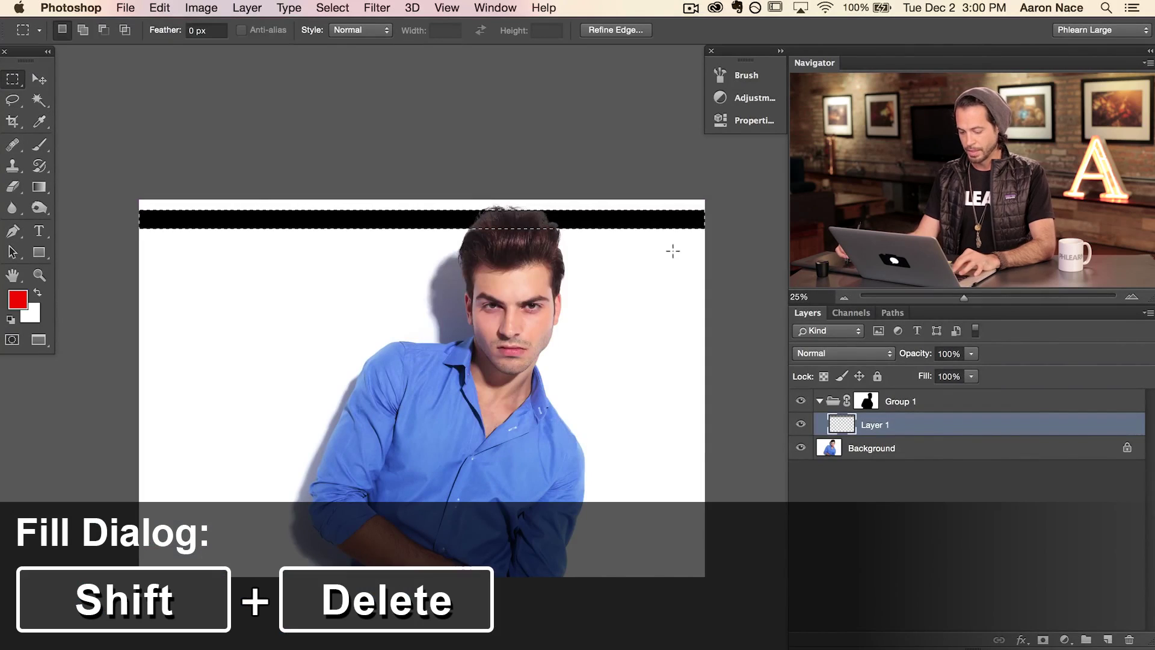
{"action": "key", "text": "super+d"}
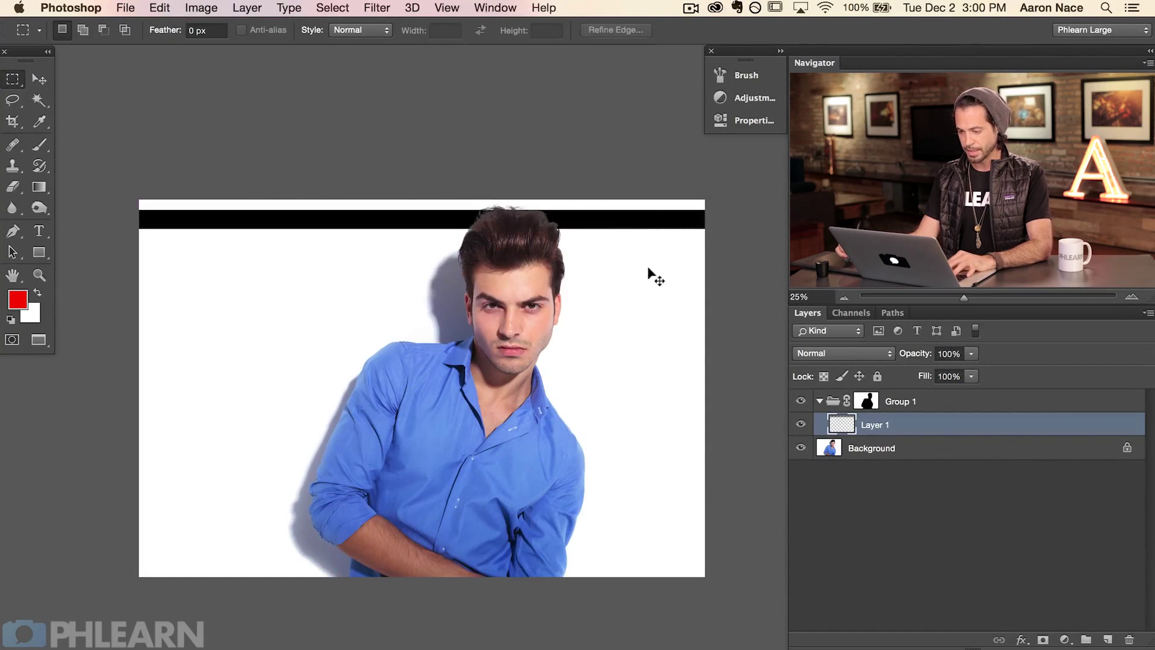
Try the black stripe lower behind the head, then move it back to just below the image's upper edge
{"action": "key", "text": "v"}
{"action": "left_click_drag", "start_coordinate": [577, 333], "coordinate": [569, 366]}
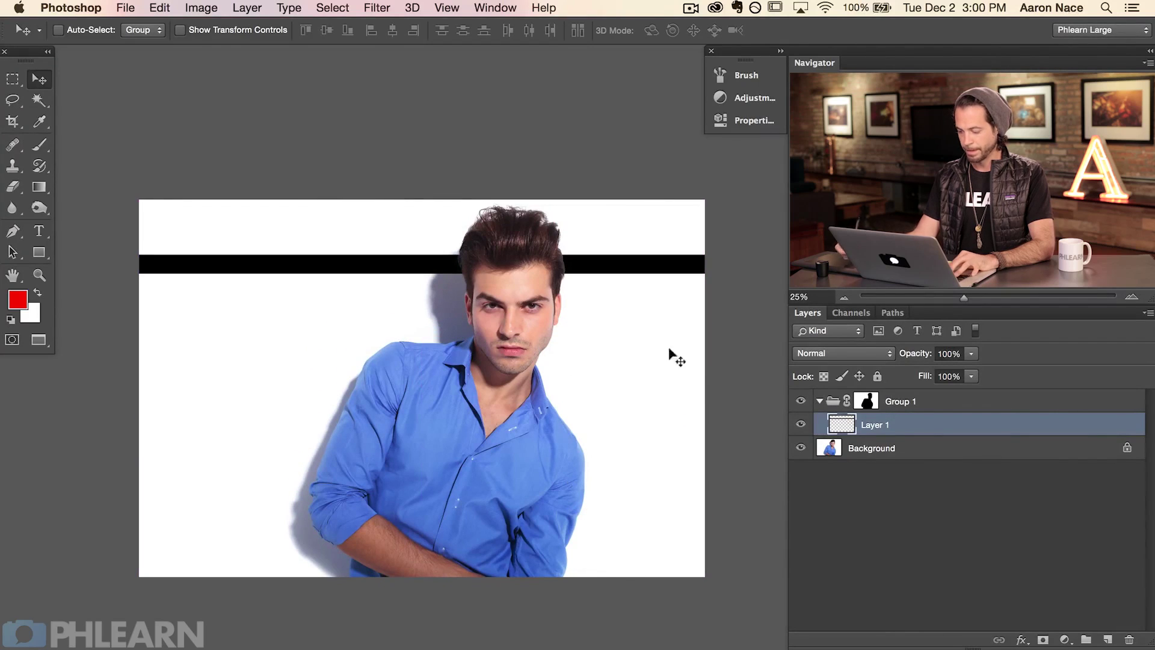
{"action": "key", "text": "super+plus"}
{"action": "left_click_drag", "start_coordinate": [365, 361], "coordinate": [401, 363]}
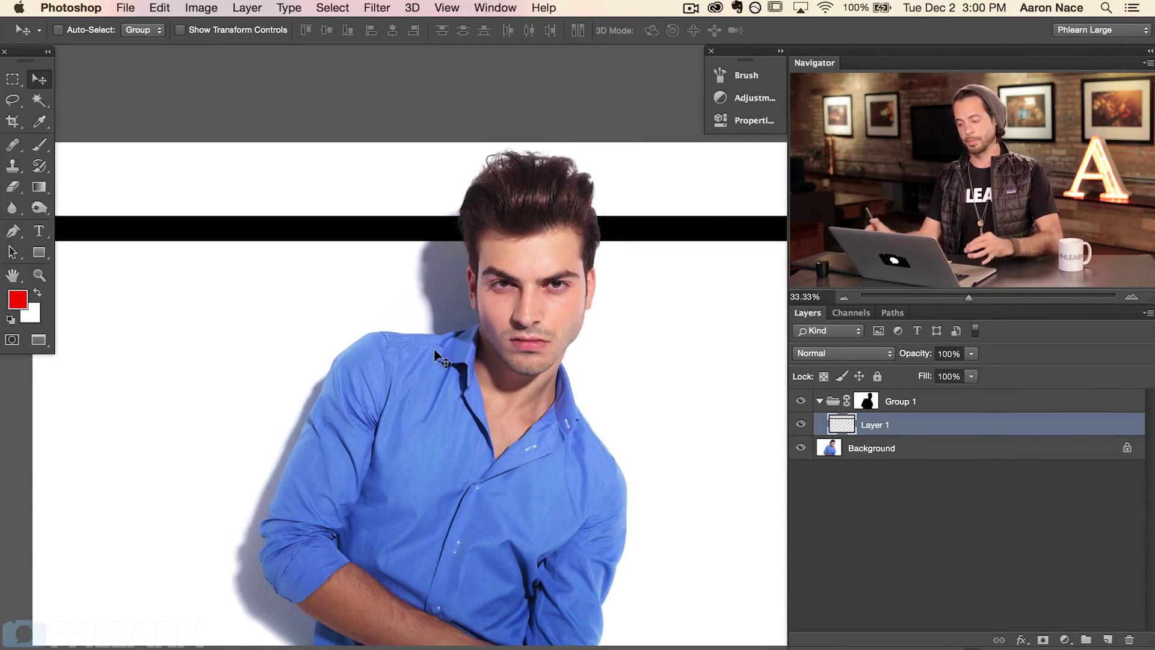
{"action": "left_click_drag", "start_coordinate": [253, 388], "coordinate": [356, 334]}
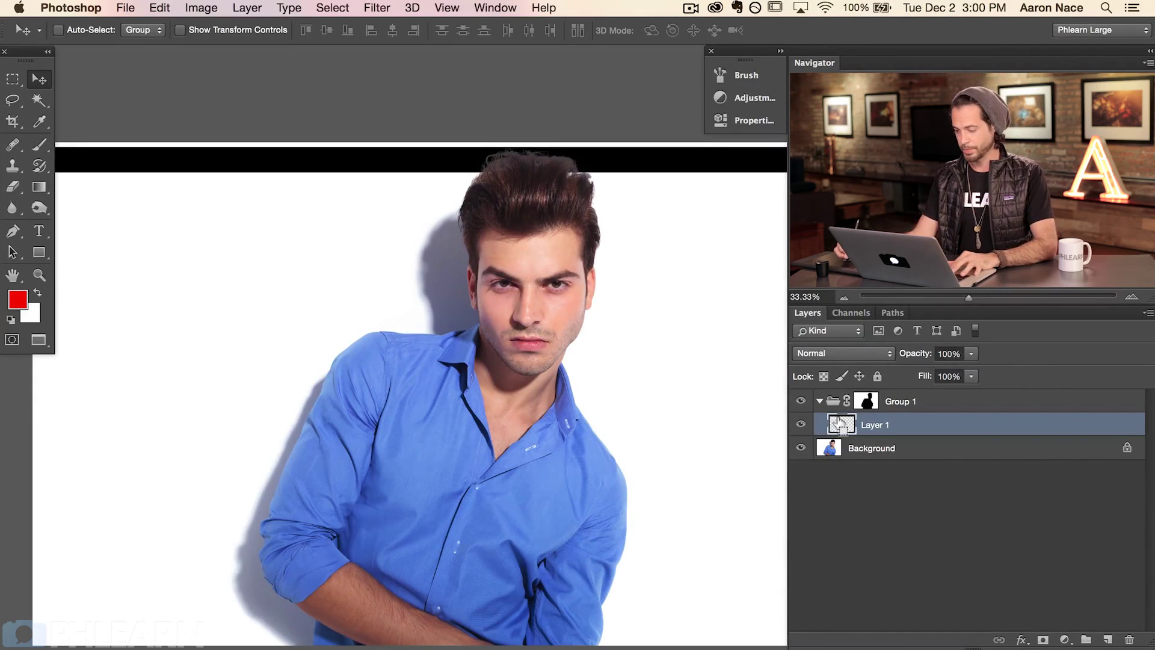
Load the stripe as a selection and use Free Transform to place a copy below it at Y 456 px
{"action": "left_click", "coordinate": [840, 423], "text": "super"}
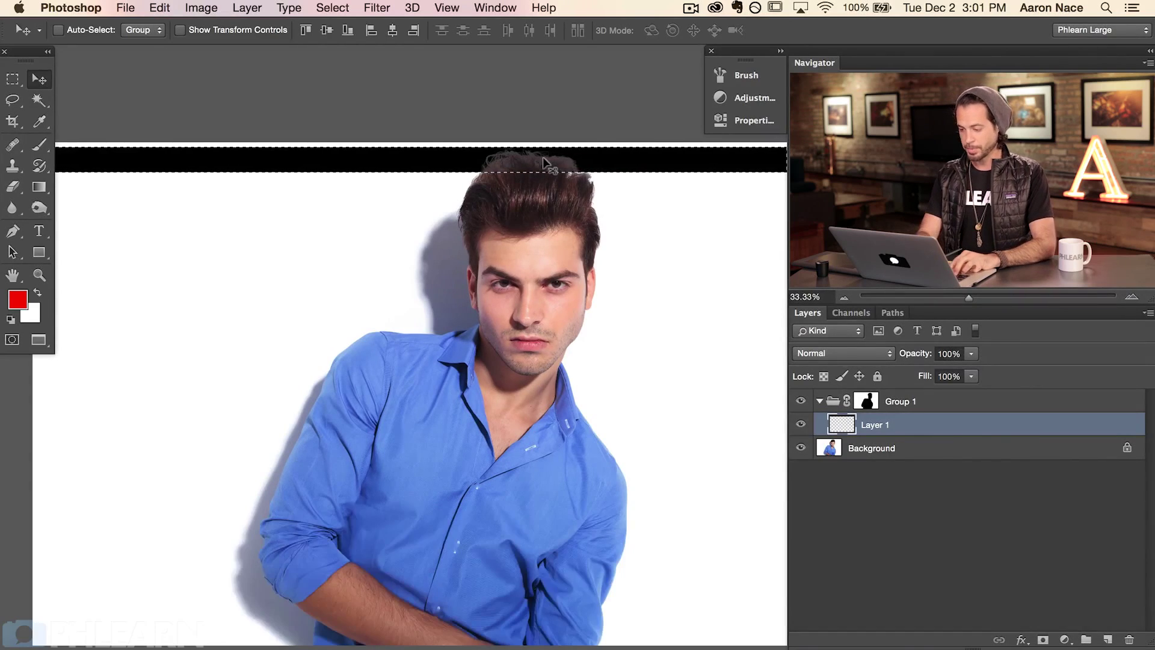
{"action": "key", "text": "super+alt+t"}
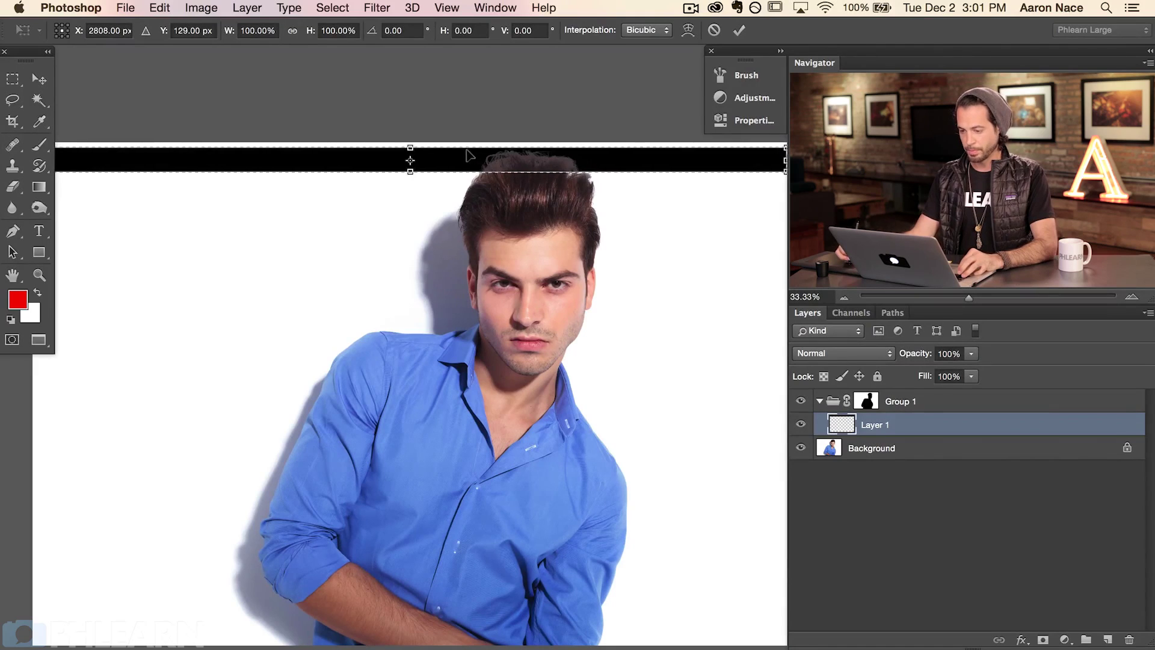
{"action": "left_click_drag", "start_coordinate": [468, 155], "coordinate": [467, 201]}
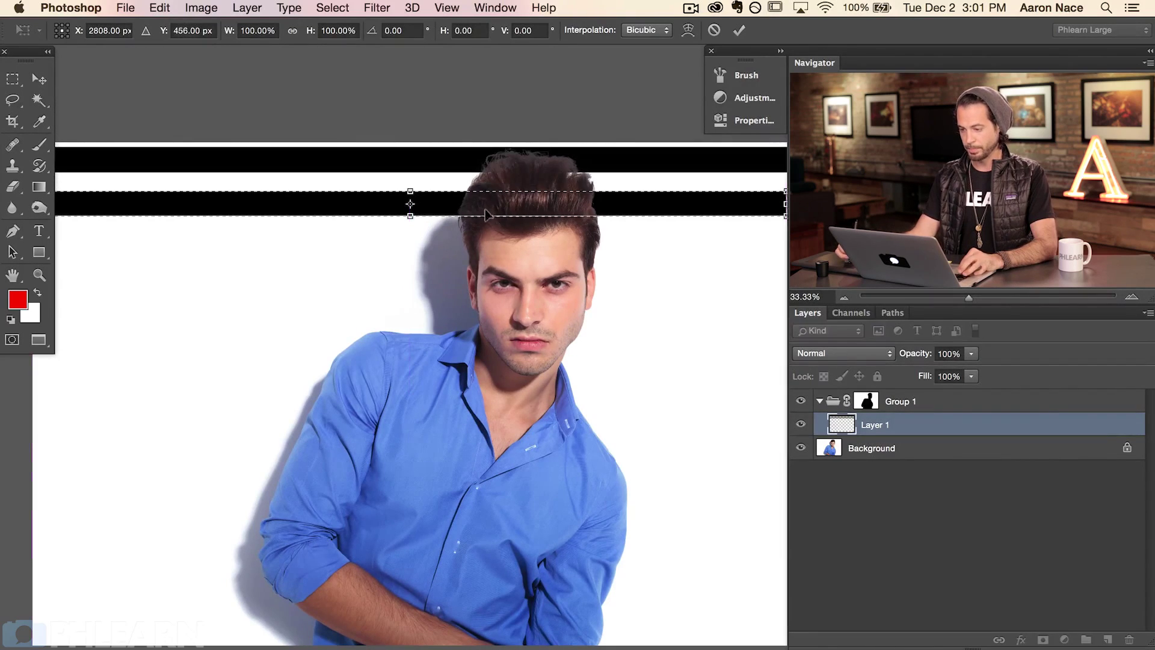
{"action": "key", "text": "Return"}
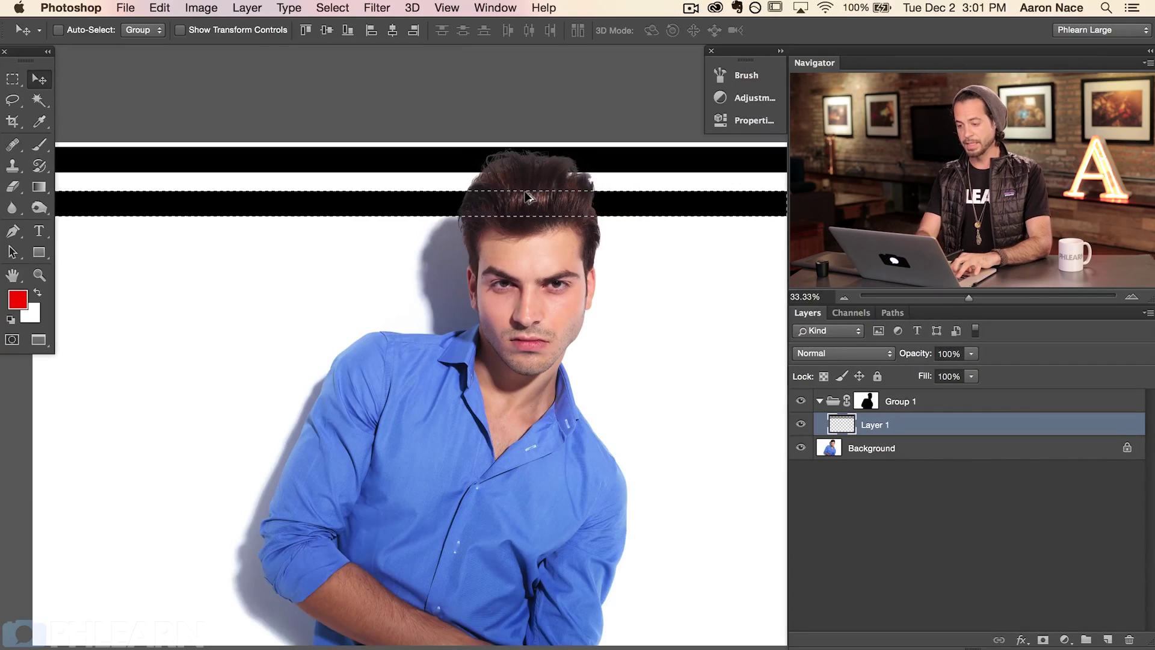
Repeat the transform with a copy ten times so evenly spaced stripes cover the full image height, and deselect
{"action": "key", "text": "alt+shift+super+t"}
{"action": "key", "text": "alt+shift+super+t"}
{"action": "key", "text": "alt+shift+super+t"}
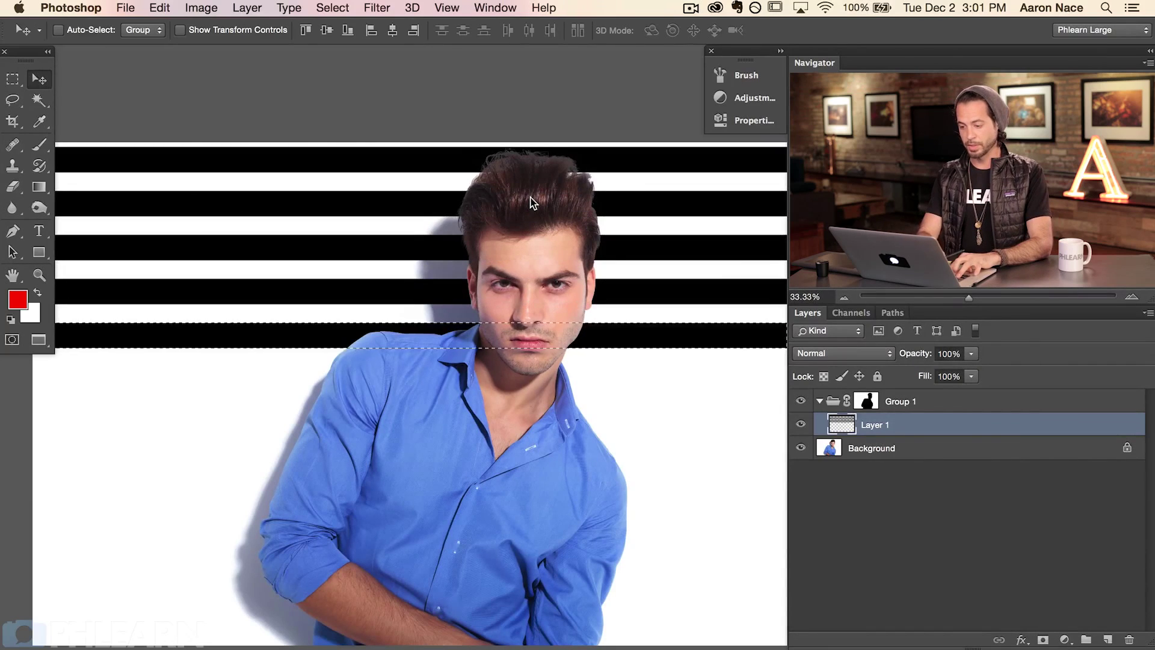
{"action": "key", "text": "alt+shift+super+t"}
{"action": "key", "text": "alt+shift+super+t"}
{"action": "key", "text": "alt+shift+super+t"}
{"action": "key", "text": "alt+shift+super+t"}
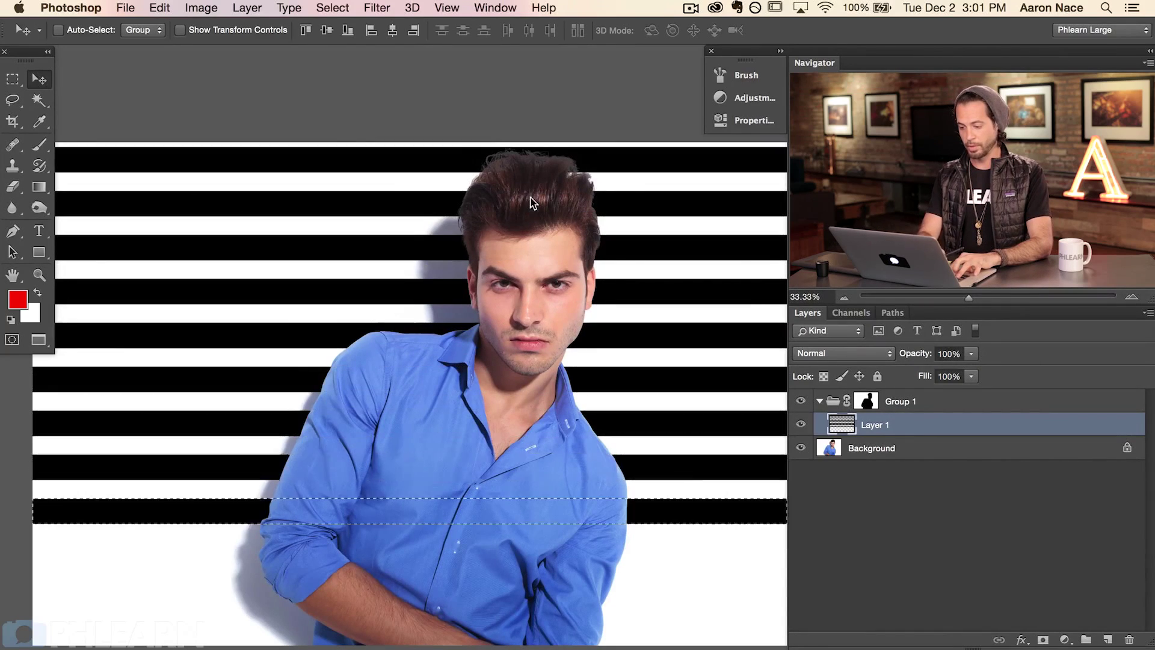
{"action": "key", "text": "alt+shift+super+t"}
{"action": "key", "text": "alt+shift+super+t"}
{"action": "key", "text": "alt+shift+super+t"}
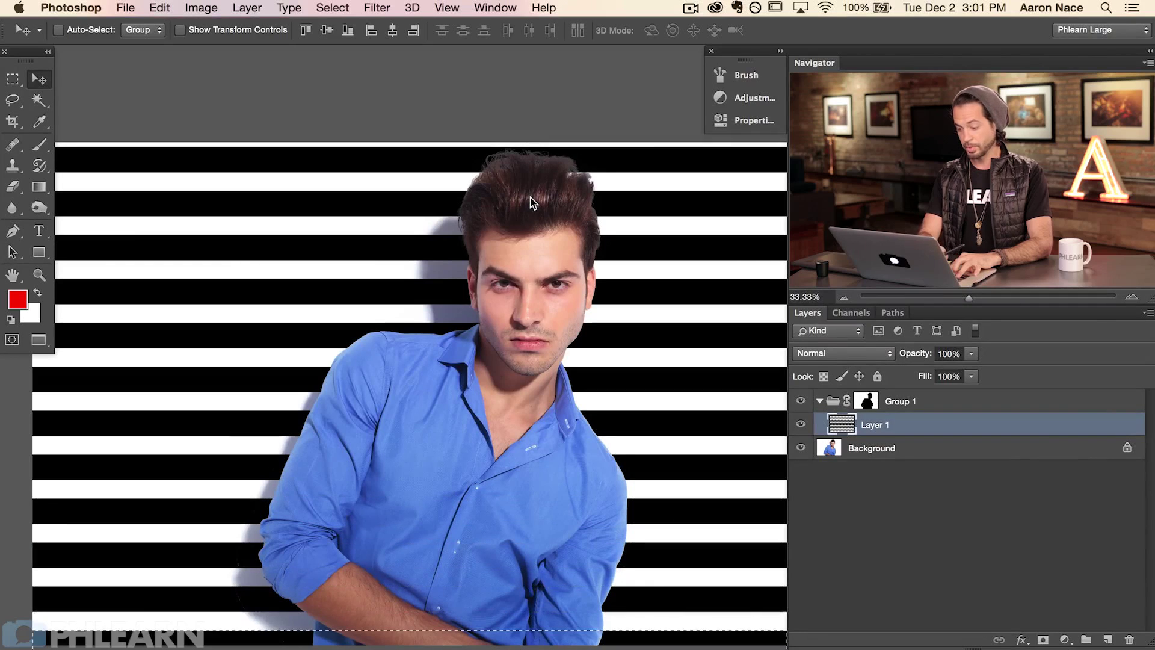
{"action": "key", "text": "super+d"}
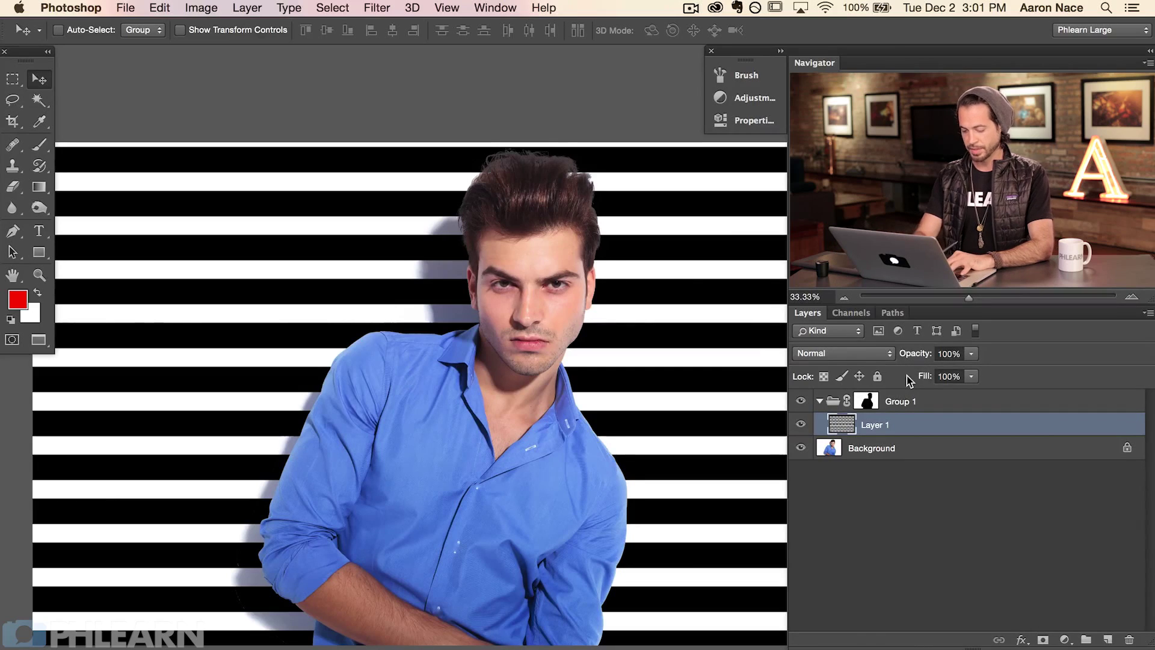
Set the stripe layer's opacity to 50% and its blend mode to Multiply
{"action": "key", "text": "5"}
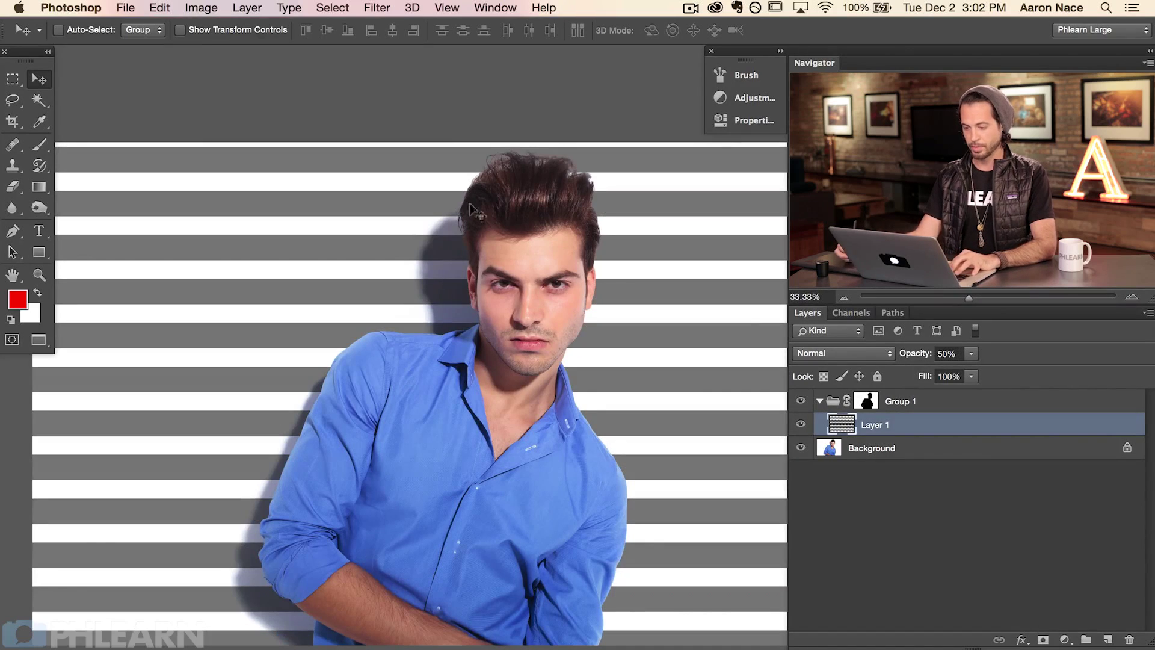
{"action": "left_click", "coordinate": [849, 358]}
{"action": "left_click", "coordinate": [851, 400]}
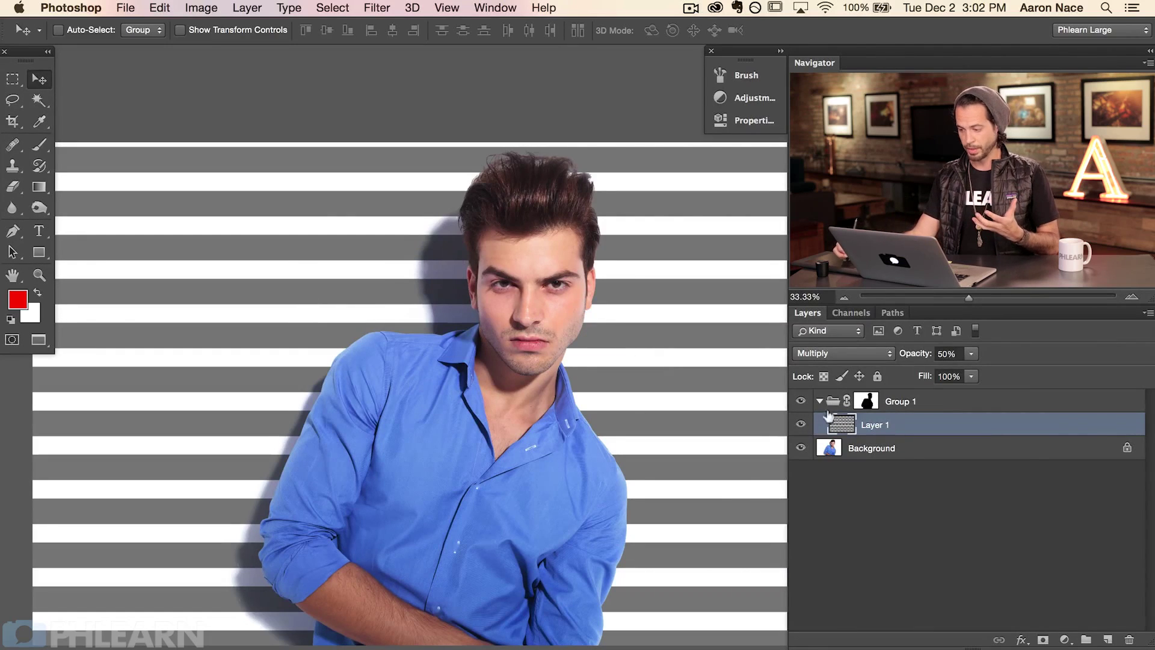
Duplicate the horizontal stripe layer, rotate the copy 90° and position it at X 3725 px so vertical stripes cross behind the man
{"action": "left_click", "coordinate": [797, 424]}
{"action": "left_click", "coordinate": [797, 425]}
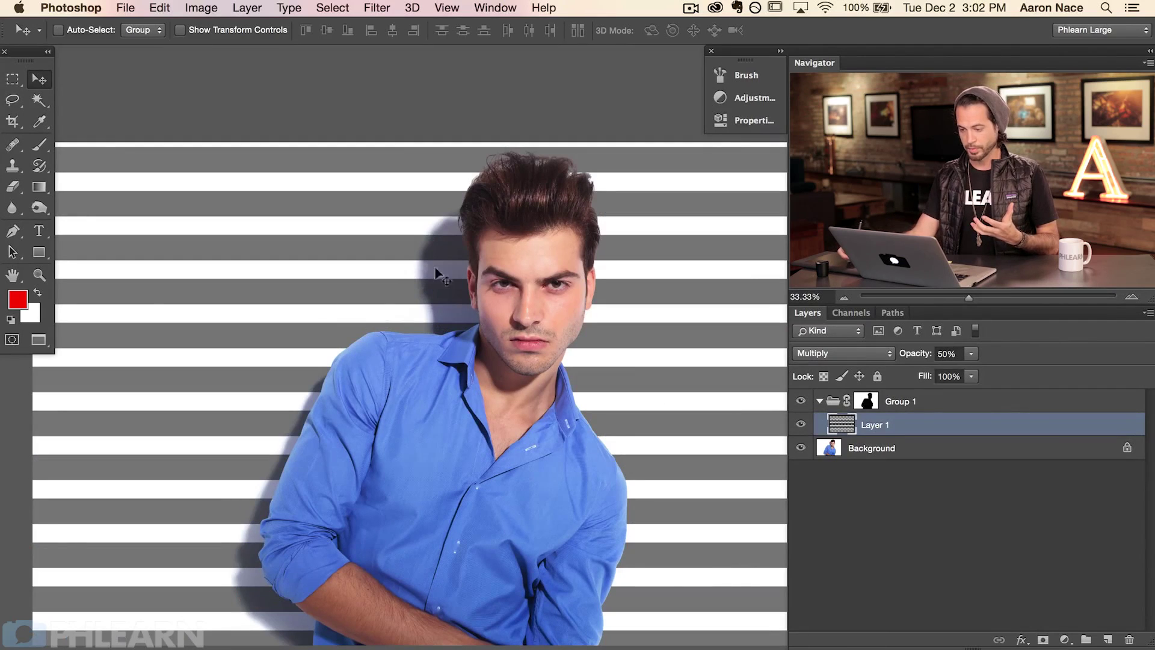
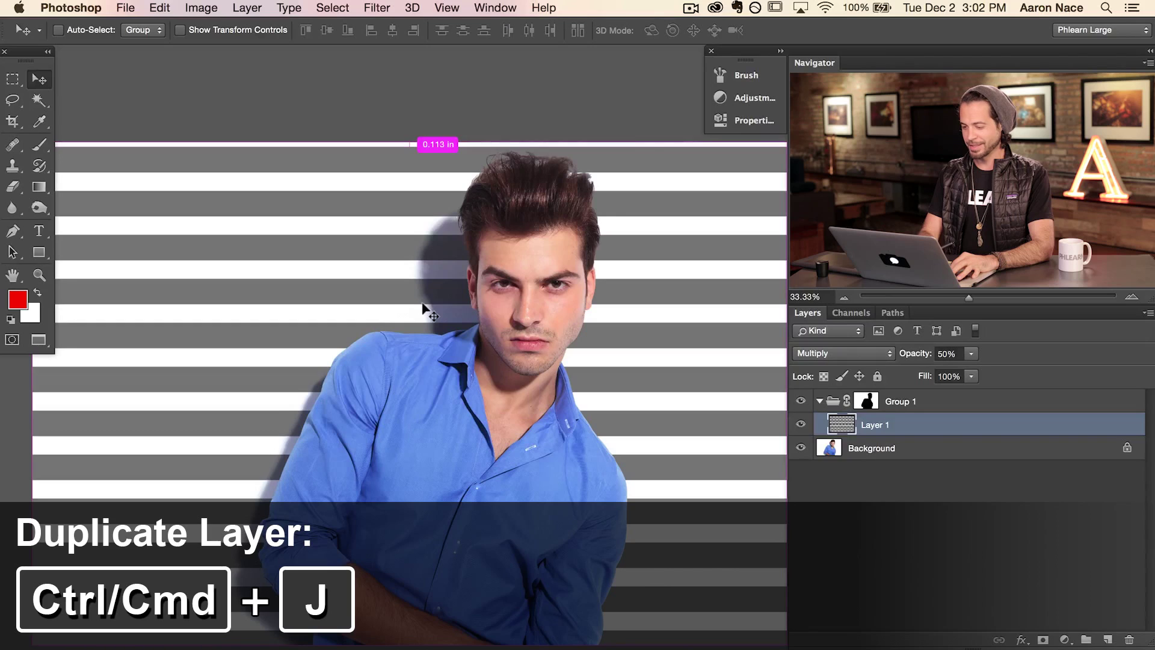
{"action": "left_click_drag", "start_coordinate": [590, 348], "coordinate": [590, 323]}
{"action": "key", "text": "super+minus"}
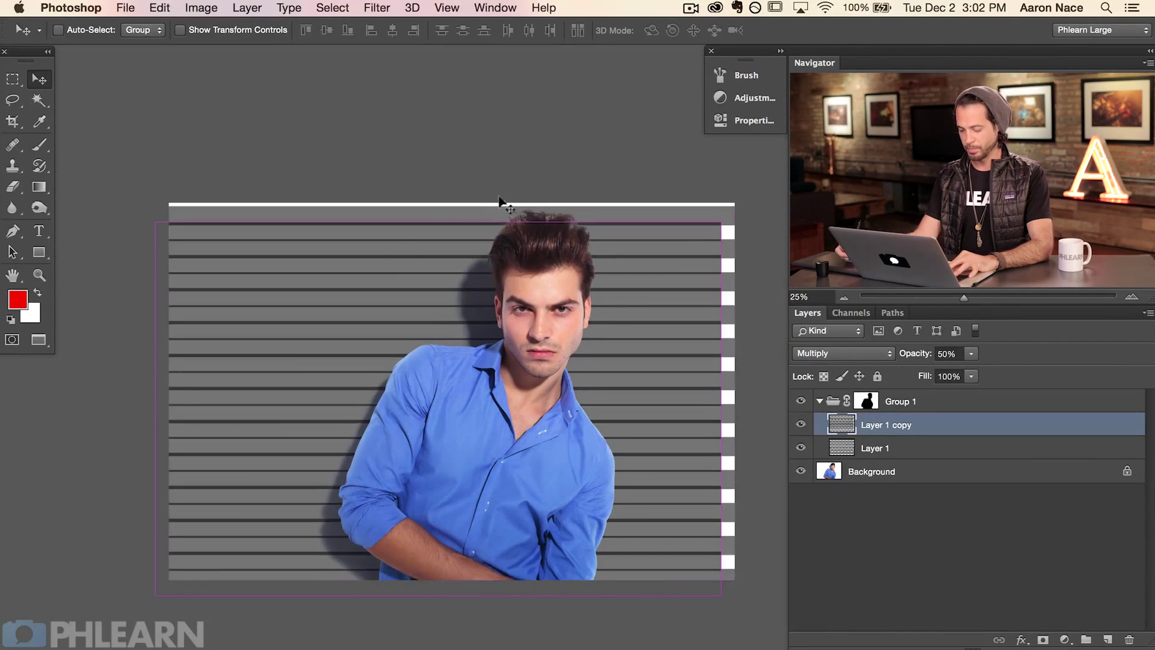
{"action": "key", "text": "super+t"}
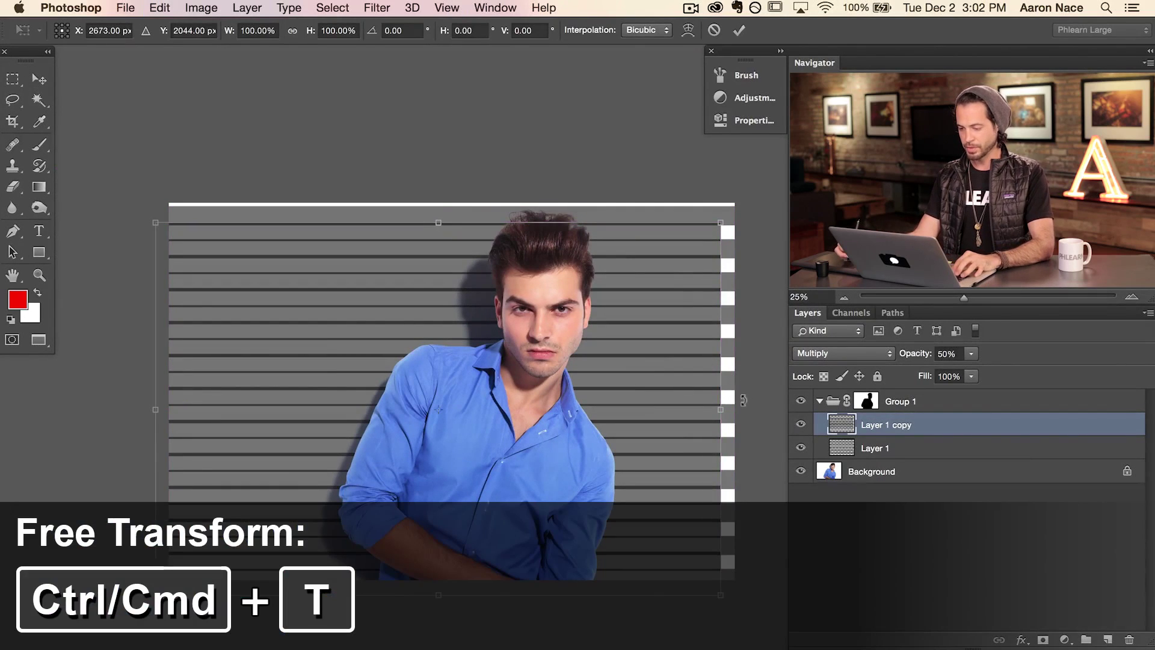
{"action": "left_click_drag", "start_coordinate": [743, 404], "coordinate": [429, 638]}
{"action": "left_click_drag", "start_coordinate": [460, 481], "coordinate": [567, 481]}
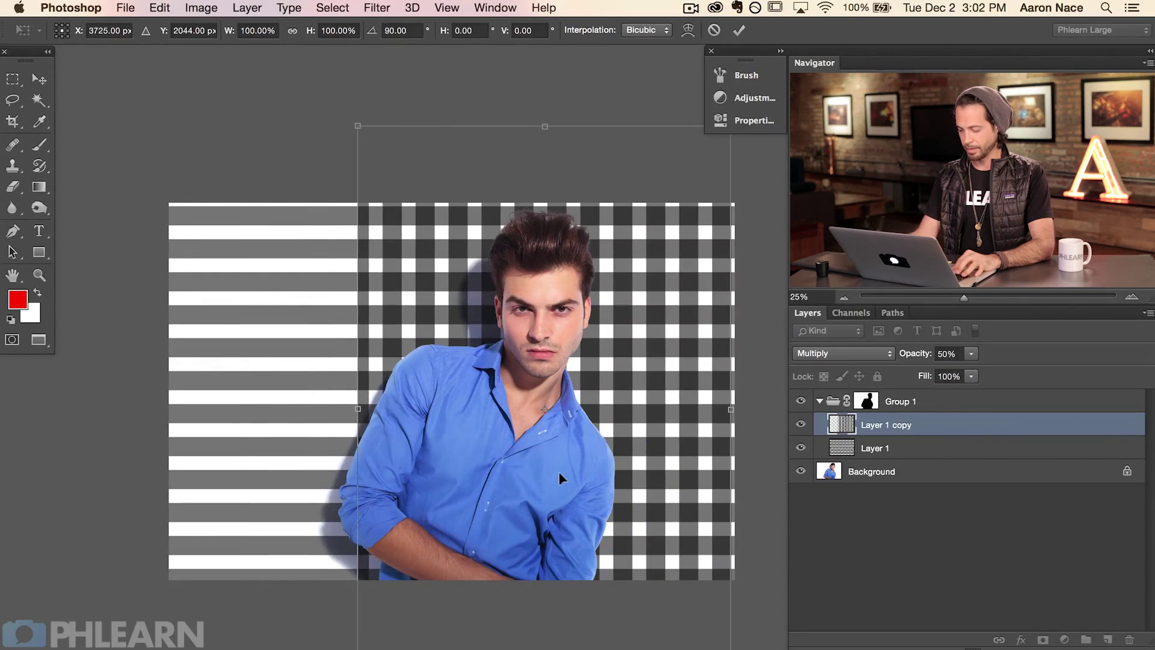
{"action": "key", "text": "Return"}
Duplicate the vertical stripe layer and align the copy over the uncovered part of the background to complete the checkered pattern
{"action": "key", "text": "super+j"}
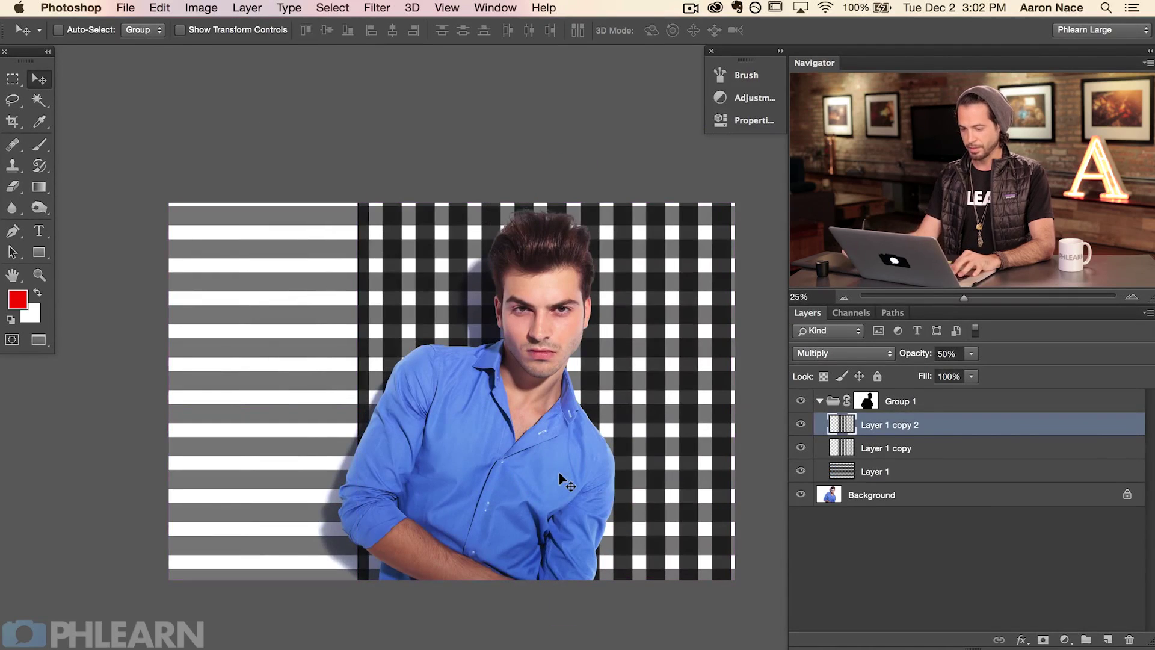
{"action": "left_click_drag", "start_coordinate": [571, 413], "coordinate": [269, 443]}
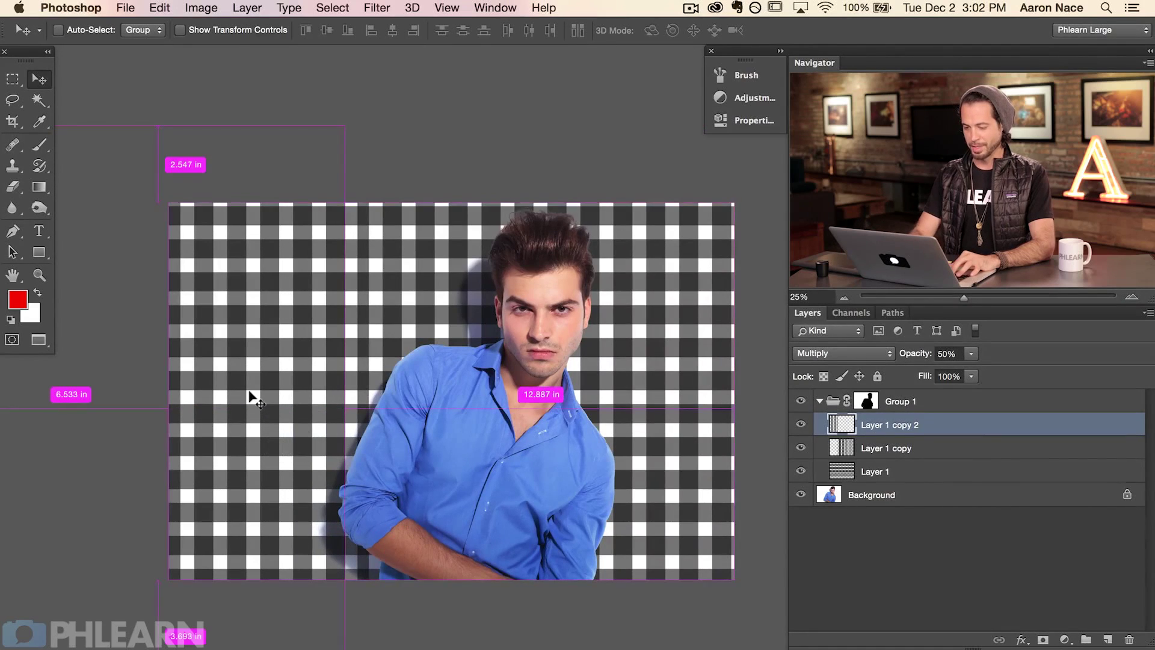
{"action": "key", "text": "super+equal"}
{"action": "mouse_move", "coordinate": [384, 416]}
{"action": "left_mouse_down"}
{"action": "mouse_move", "coordinate": [429, 429]}
{"action": "mouse_move", "coordinate": [390, 427]}
{"action": "left_mouse_up"}
{"action": "left_click", "coordinate": [801, 424]}
{"action": "left_click", "coordinate": [801, 424]}
{"action": "key", "text": "super+minus"}
{"action": "left_click_drag", "start_coordinate": [510, 464], "coordinate": [529, 465]}
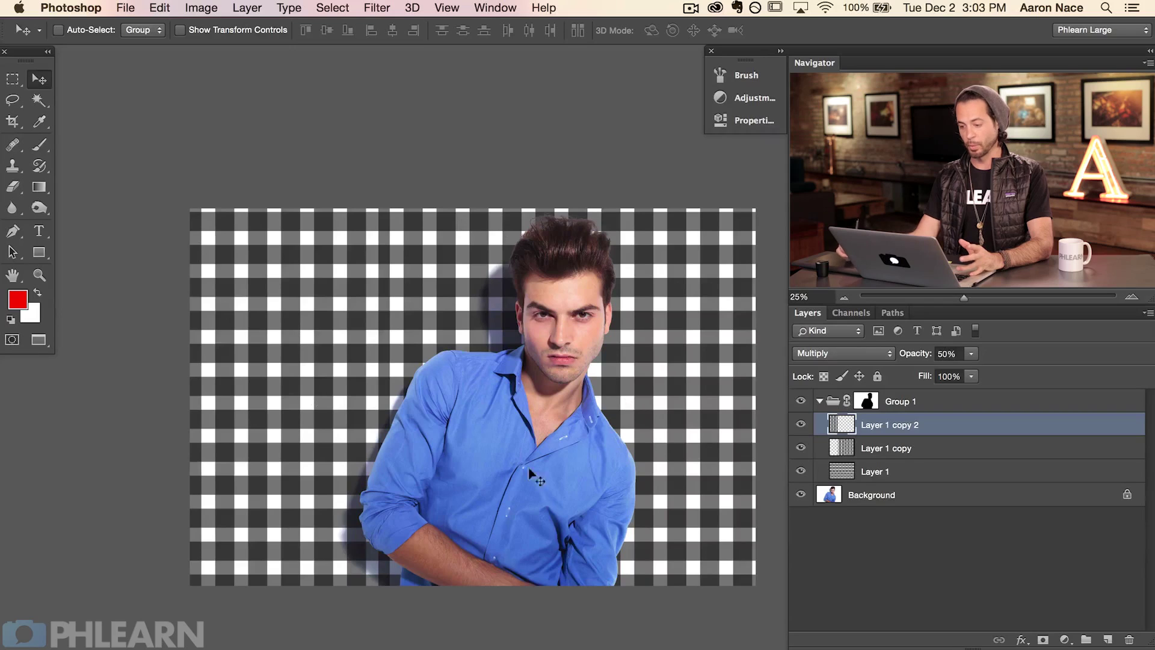
Hide Layer 1 copy 2 and the horizontal stripes in Layer 1, and select Layer 1 copy with its vertical stripes visible
{"action": "left_click", "coordinate": [800, 425]}
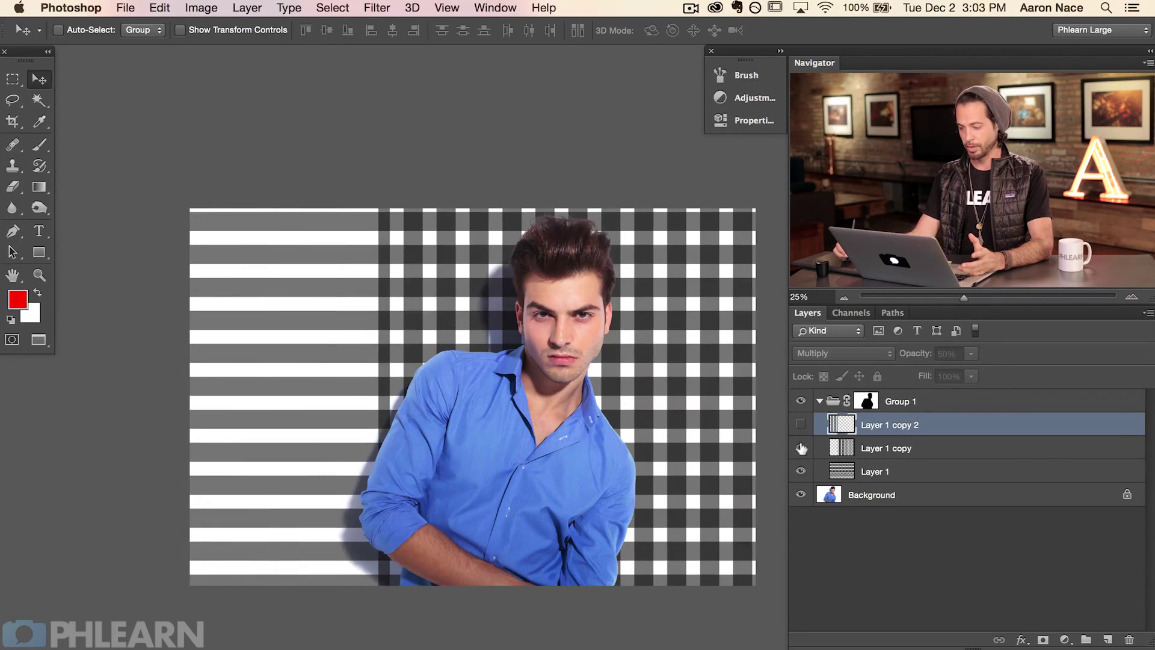
{"action": "left_click", "coordinate": [800, 448]}
{"action": "left_click", "coordinate": [800, 472]}
{"action": "left_click", "coordinate": [800, 448]}
{"action": "left_click", "coordinate": [885, 449]}
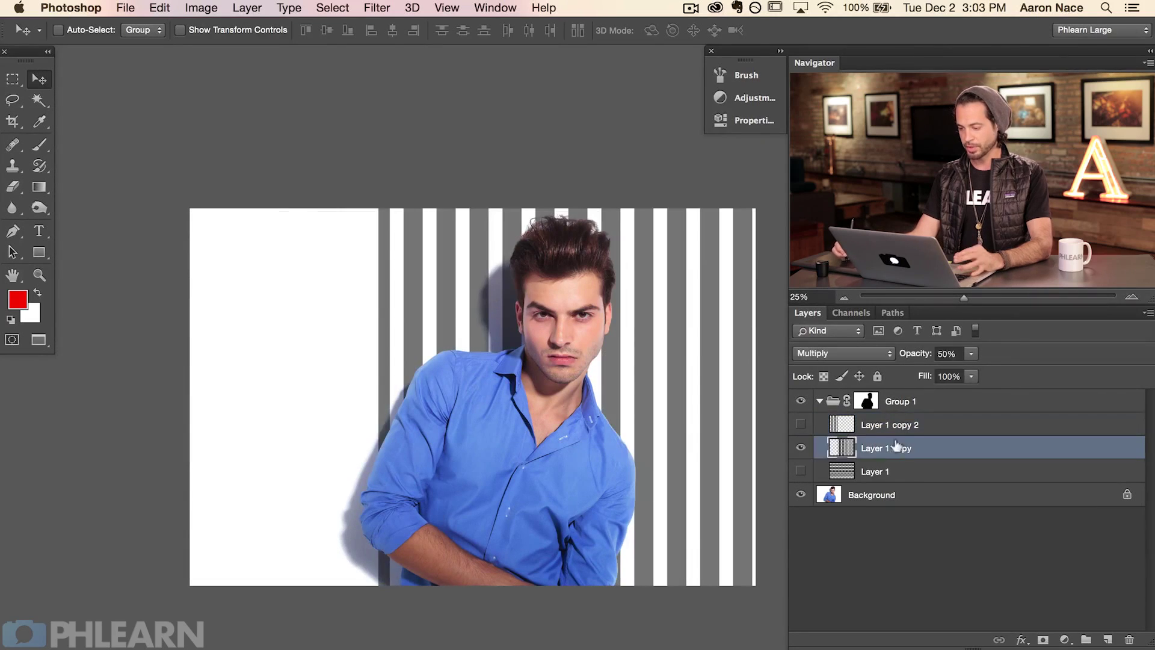
Free Transform the vertical stripes to X 2983.5 px, 345% width and 230% height so wide stripes span the whole background
{"action": "key", "text": "ctrl+t"}
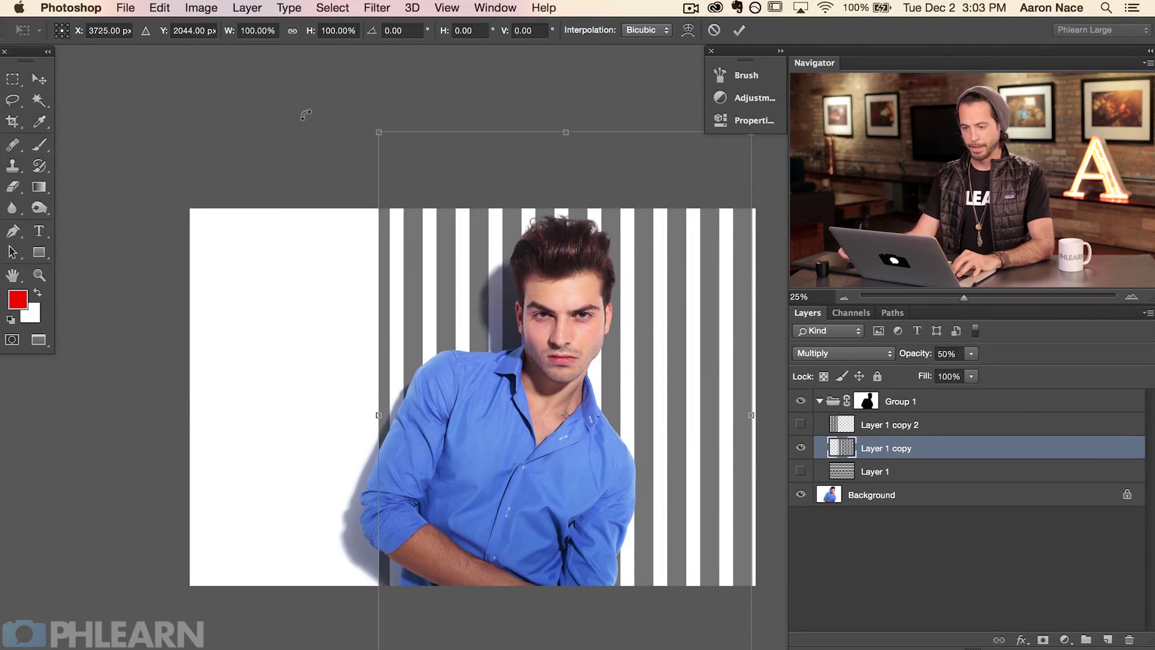
{"action": "left_click", "coordinate": [293, 30]}
{"action": "left_click_drag", "start_coordinate": [501, 300], "coordinate": [425, 305]}
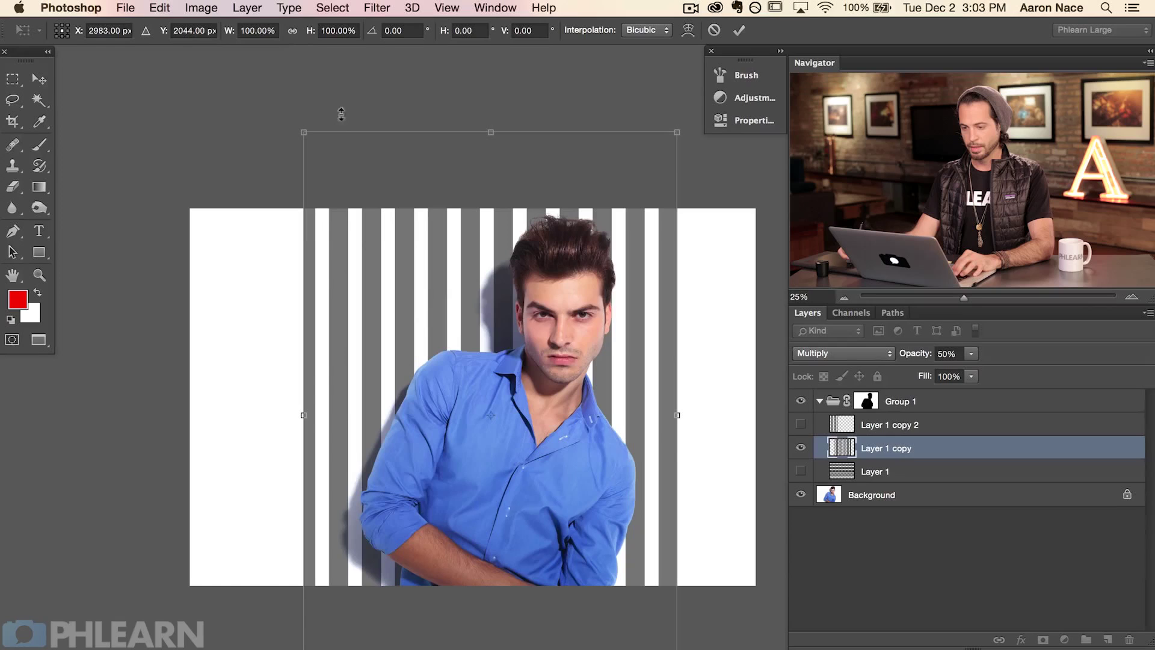
{"action": "left_click_drag", "start_coordinate": [227, 30], "coordinate": [353, 57]}
{"action": "left_click", "coordinate": [293, 35]}
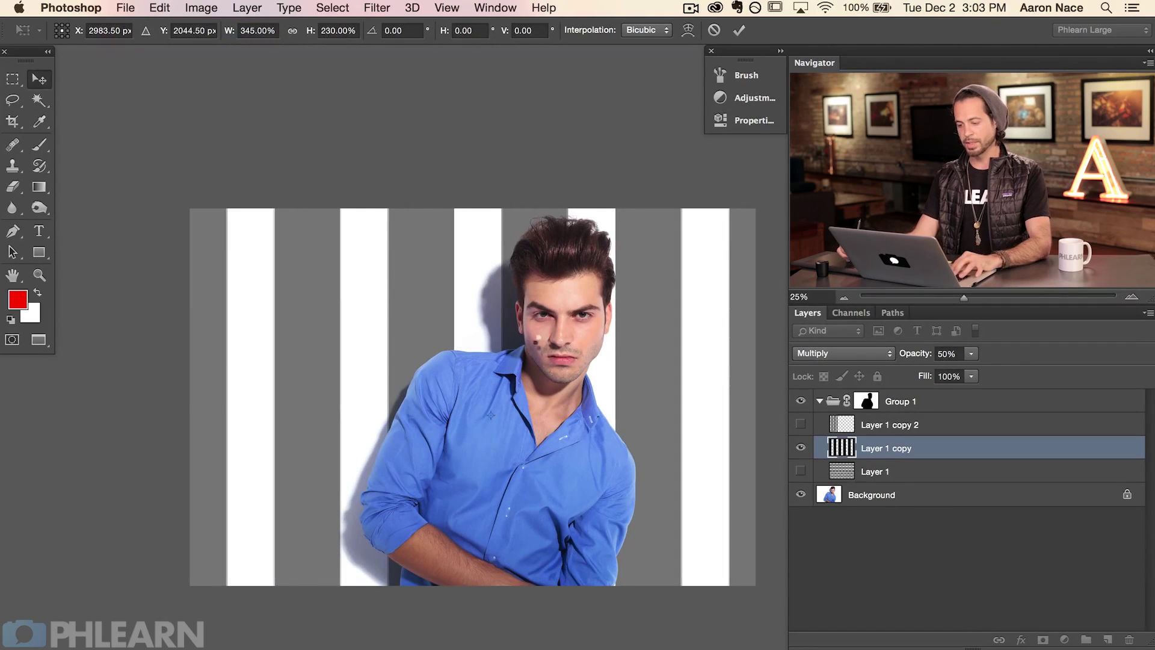
{"action": "key", "text": "Return"}
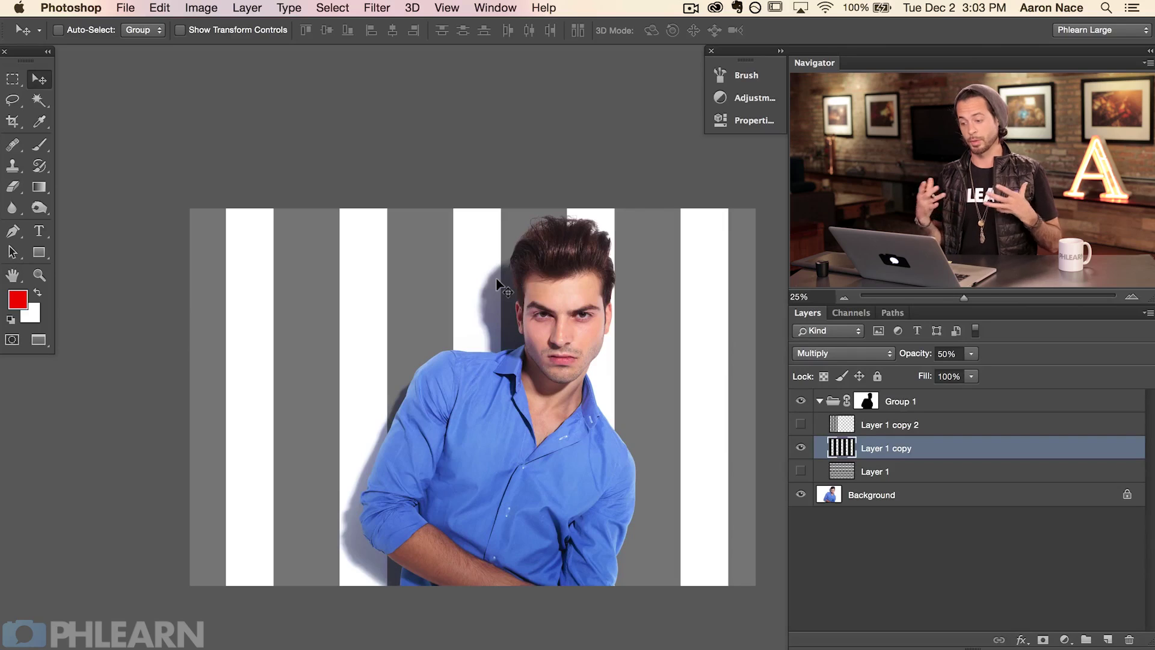
Hide the wide stripes and add a dark navy Solid Color fill layer above all stripe layers in the group, at 50% opacity
{"action": "left_click", "coordinate": [800, 447]}
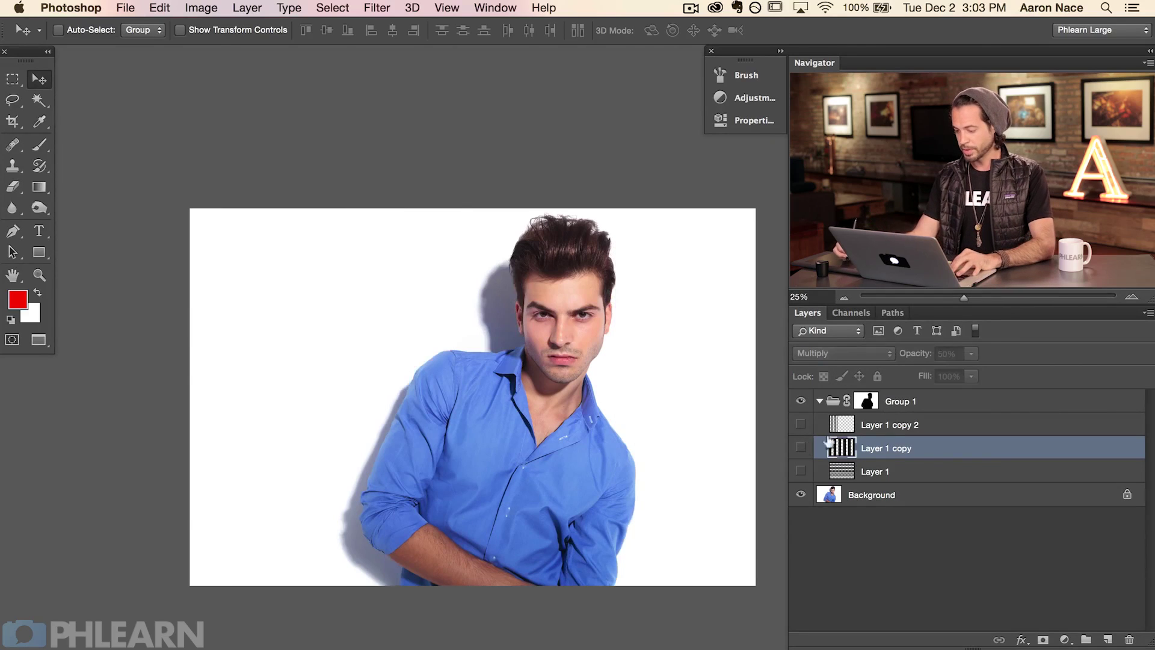
{"action": "left_click", "coordinate": [967, 424]}
{"action": "left_click", "coordinate": [1064, 639]}
{"action": "left_click", "coordinate": [1068, 648]}
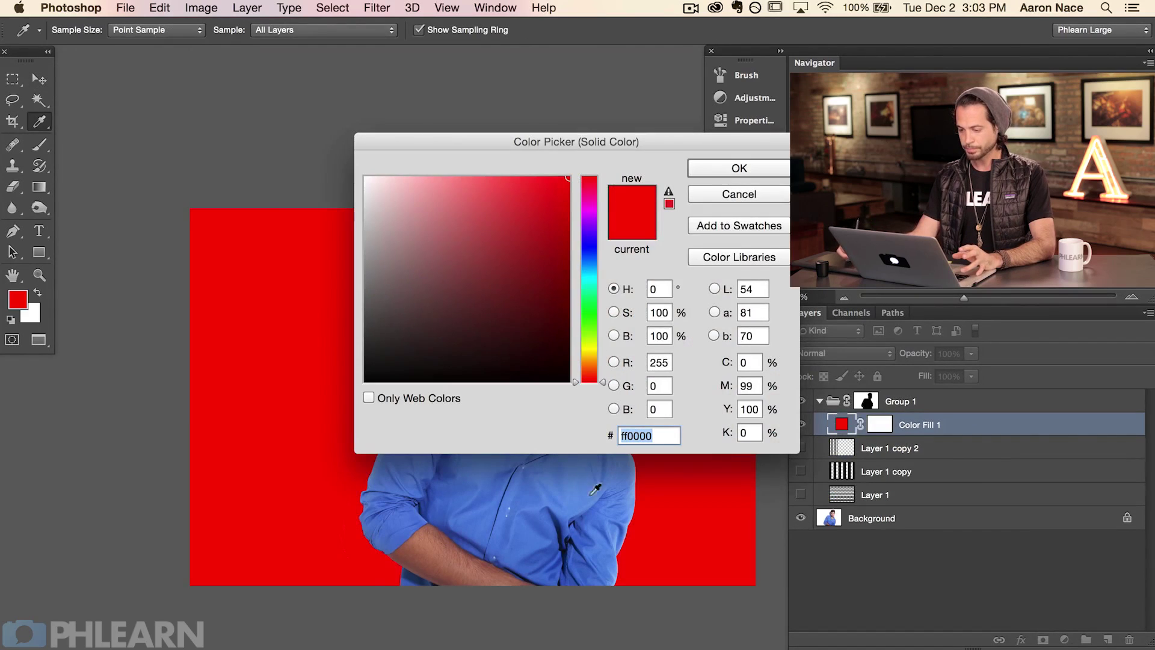
{"action": "left_click", "coordinate": [578, 475]}
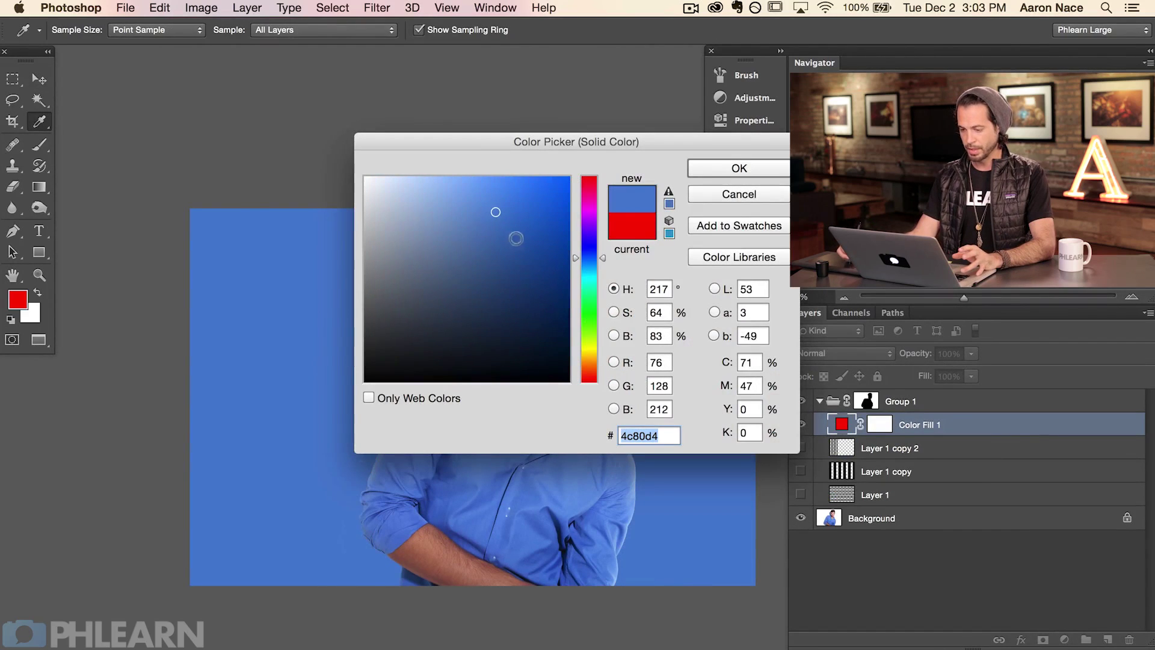
{"action": "mouse_move", "coordinate": [520, 257]}
{"action": "left_mouse_down"}
{"action": "mouse_move", "coordinate": [529, 289]}
{"action": "mouse_move", "coordinate": [512, 304]}
{"action": "left_mouse_up"}
{"action": "left_click", "coordinate": [712, 172]}
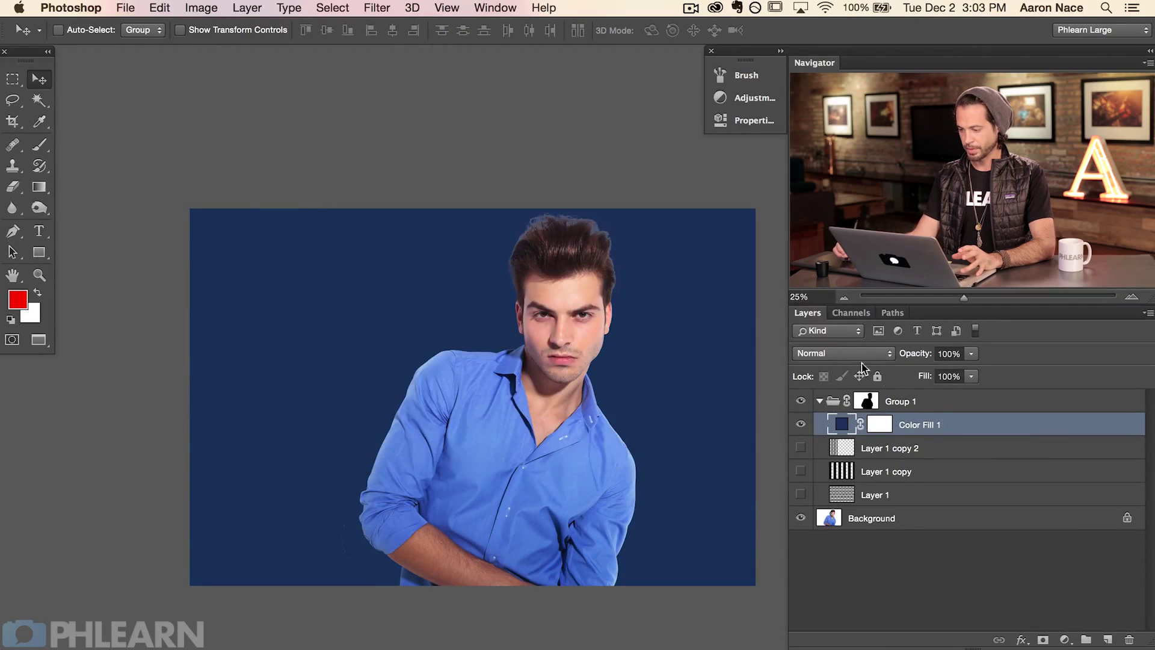
{"action": "left_click_drag", "start_coordinate": [905, 352], "coordinate": [874, 361]}
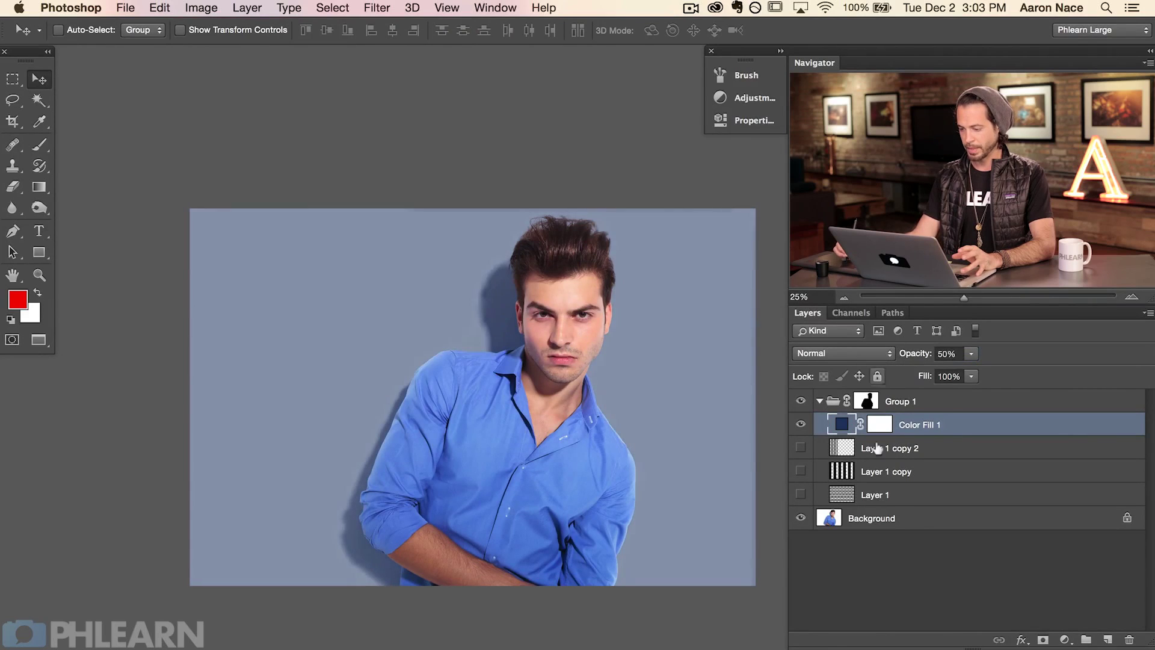
Compare the background with and without the navy color fill layer, and leave that layer hidden
{"action": "left_click", "coordinate": [800, 424]}
{"action": "left_click", "coordinate": [800, 424]}
{"action": "left_click", "coordinate": [800, 425]}
{"action": "left_click", "coordinate": [800, 424]}
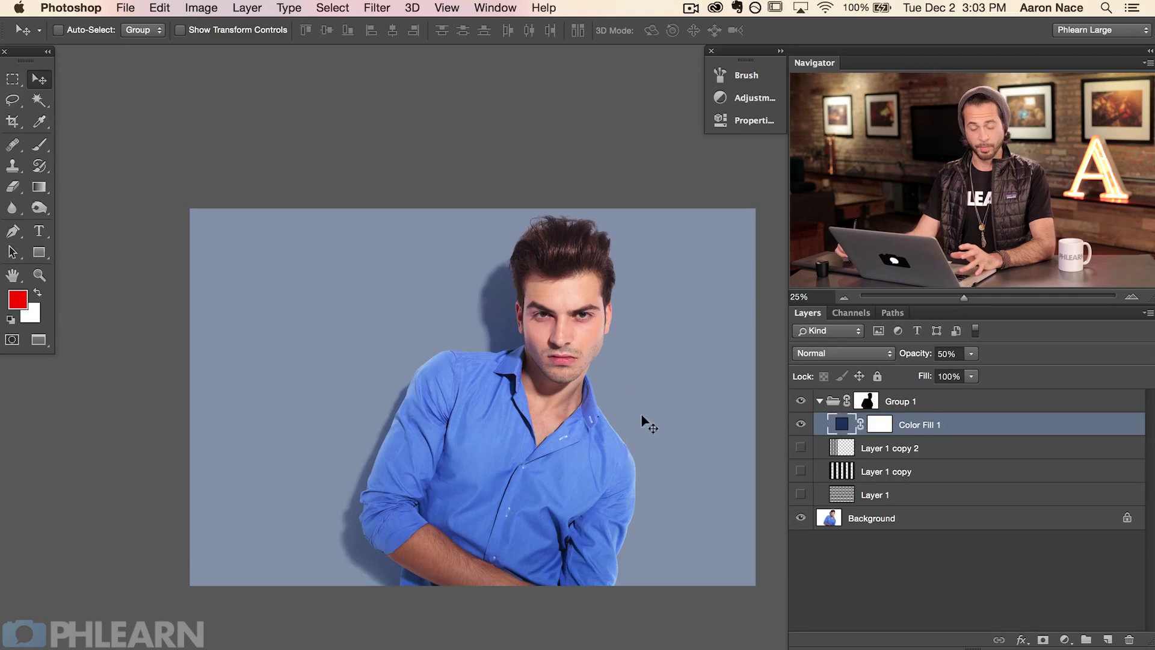
{"action": "left_click", "coordinate": [800, 424]}
{"action": "left_click", "coordinate": [800, 425]}
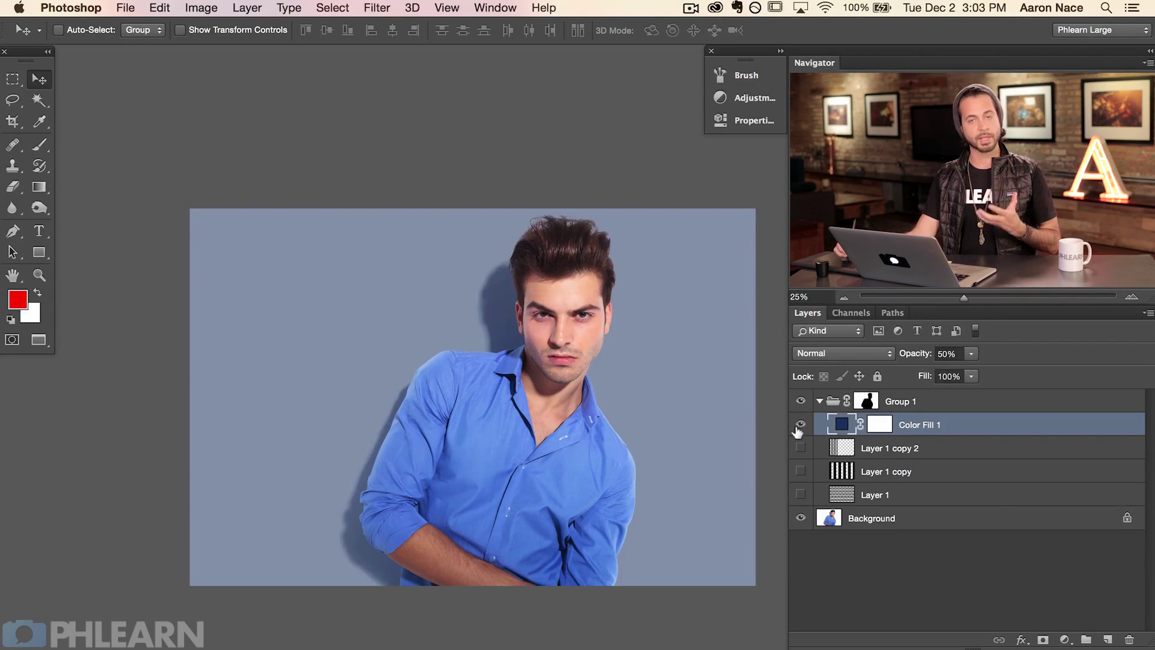
{"action": "left_click", "coordinate": [800, 425]}
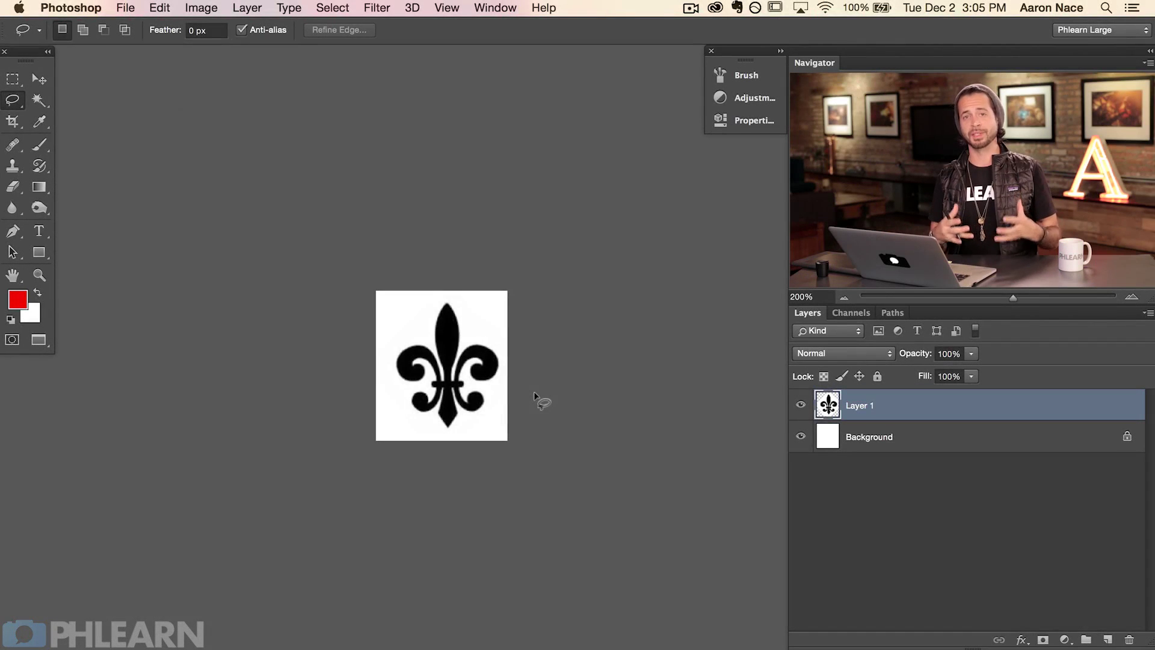
Define the fleur-de-lis image as a pattern named Pattern 1
{"action": "left_click_drag", "start_coordinate": [490, 424], "coordinate": [515, 407]}
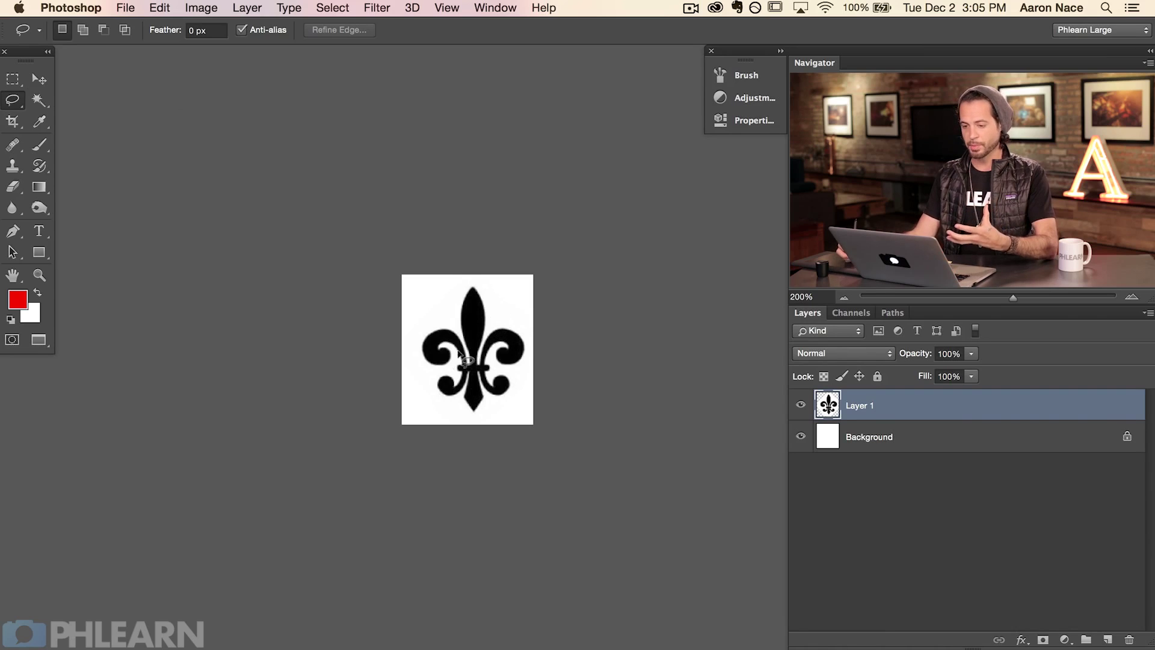
{"action": "left_click", "coordinate": [161, 10]}
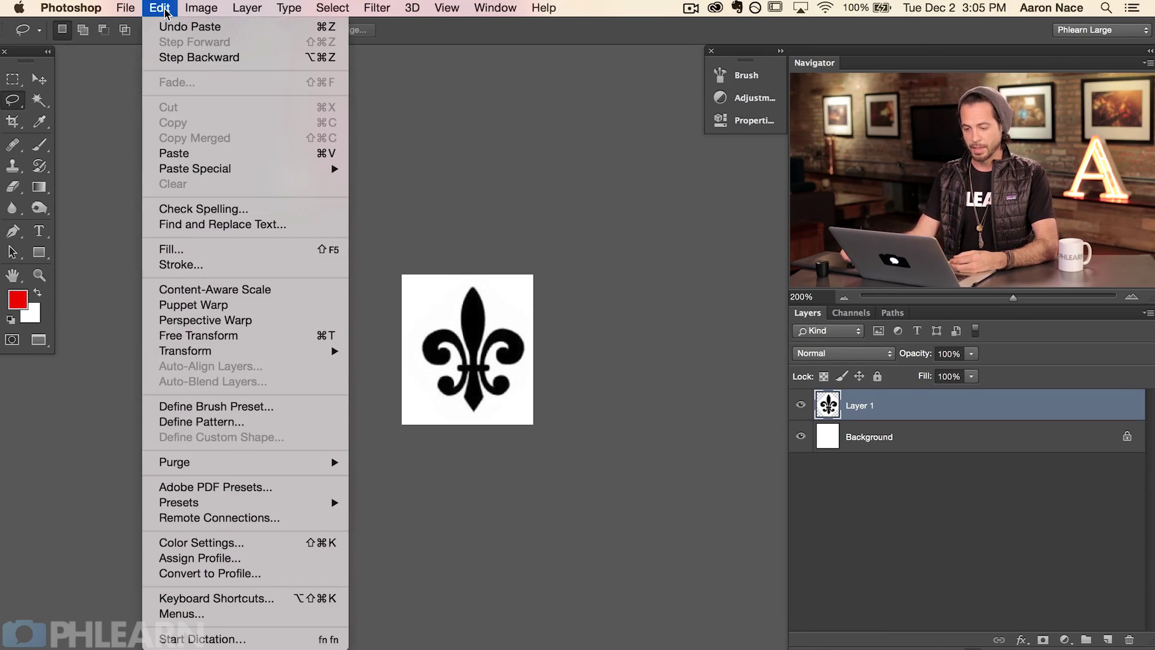
{"action": "left_click", "coordinate": [250, 423]}
{"action": "left_click_drag", "start_coordinate": [501, 311], "coordinate": [427, 175]}
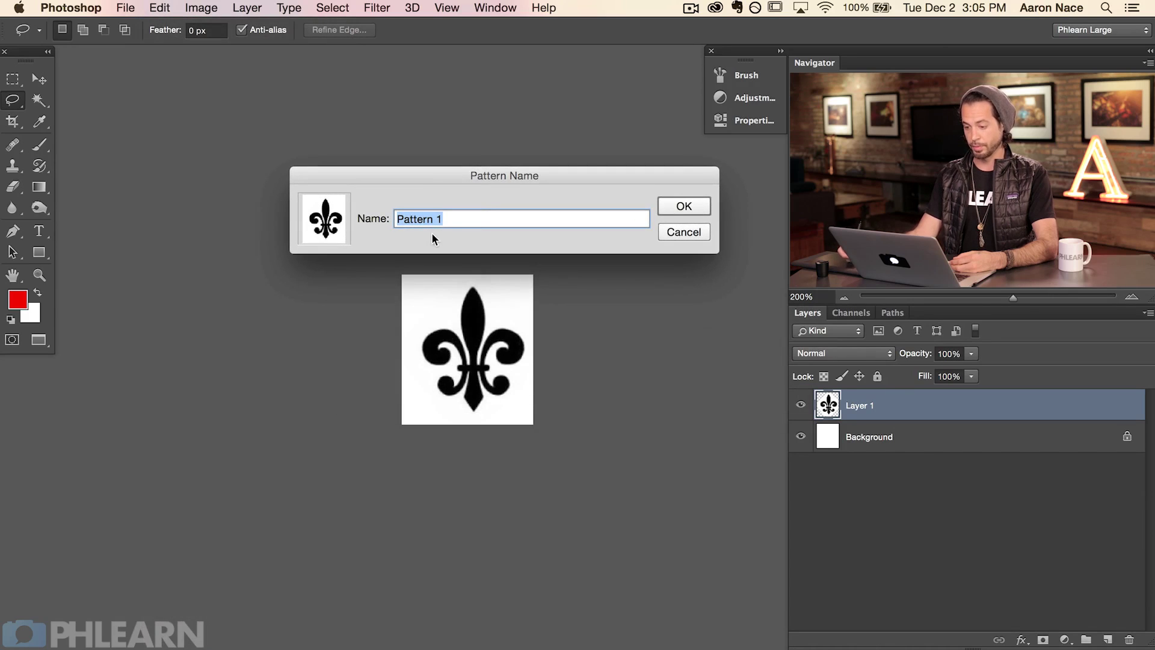
{"action": "left_click", "coordinate": [683, 207]}
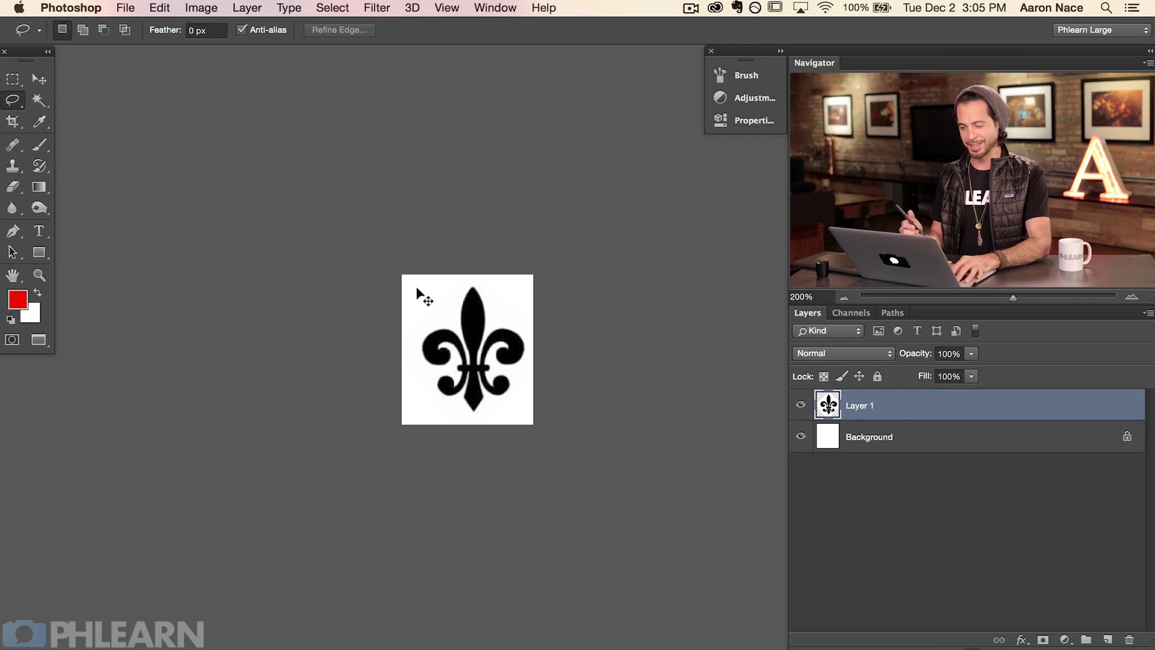
Switch back to the portrait document and add a new blank layer above the color fill inside the masked group
{"action": "key", "text": "ctrl+Tab"}
{"action": "key", "text": "super+plus"}
{"action": "key", "text": "super+plus"}
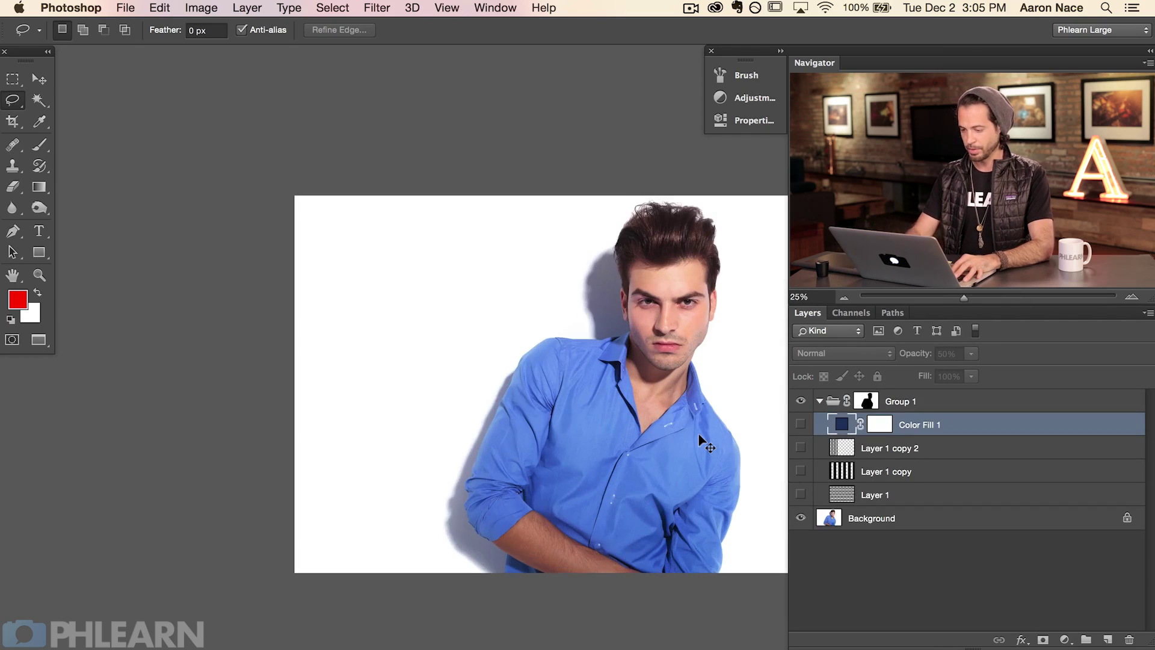
{"action": "key", "text": "super+shift+alt+n"}
{"action": "mouse_move", "coordinate": [421, 305]}
{"action": "left_mouse_down"}
{"action": "mouse_move", "coordinate": [330, 441]}
{"action": "mouse_move", "coordinate": [342, 461]}
{"action": "left_mouse_up"}
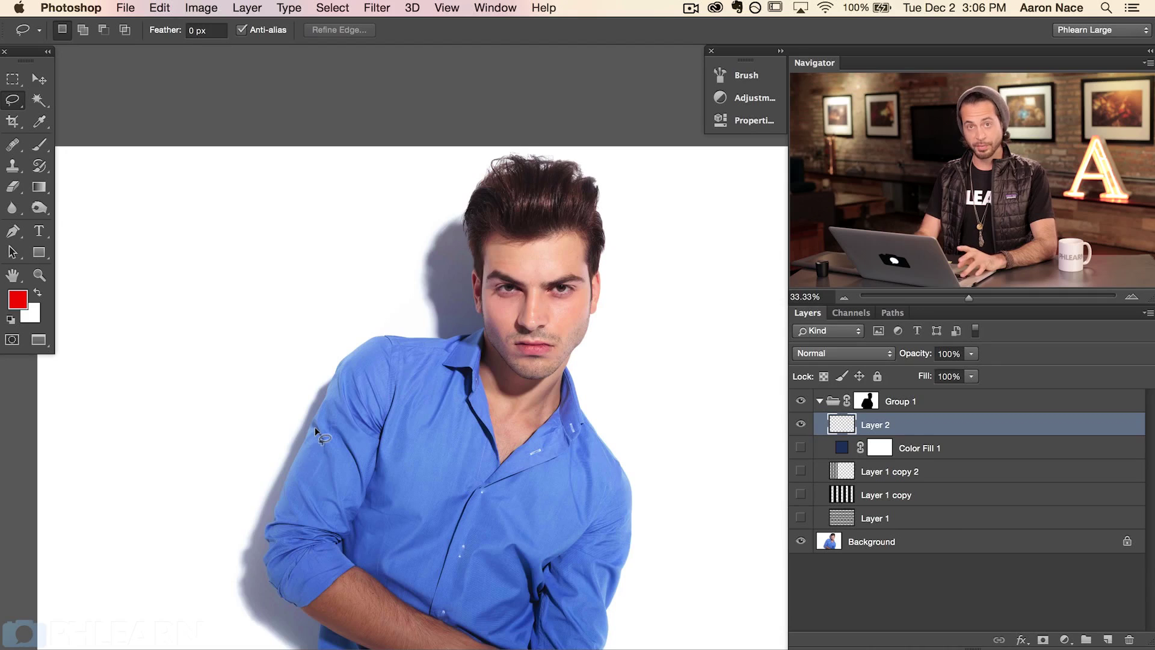
Fill the blank Layer 2 with the custom fleur-de-lis pattern at Normal mode and 100% opacity
{"action": "key", "text": "shift+BackSpace"}
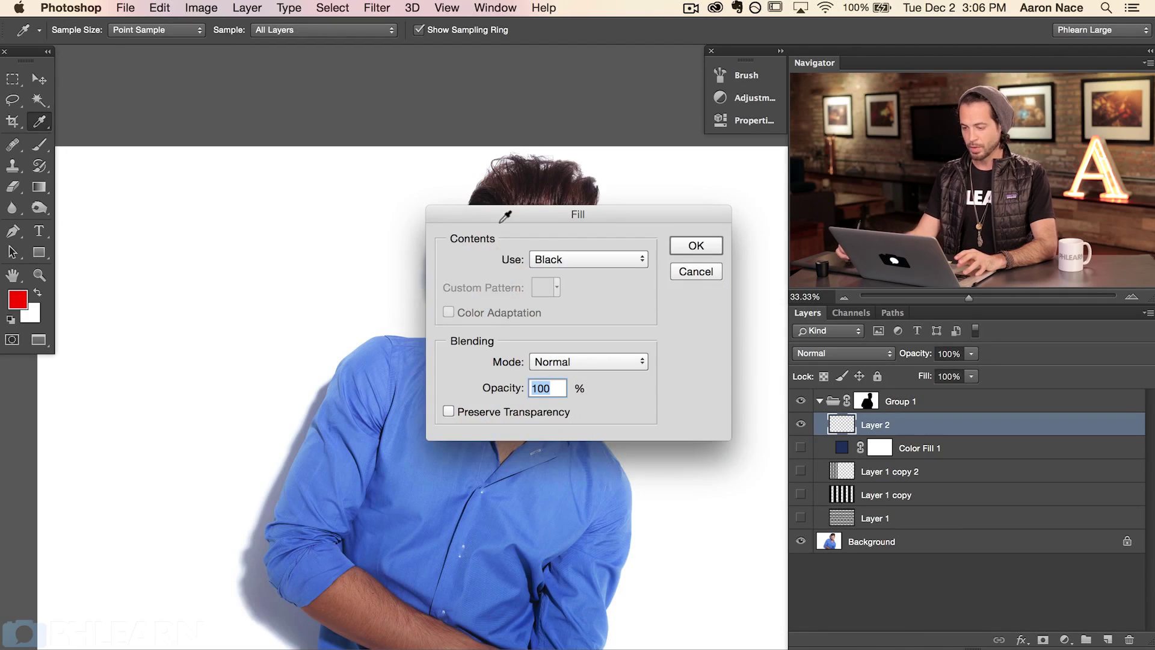
{"action": "left_click_drag", "start_coordinate": [541, 220], "coordinate": [172, 181]}
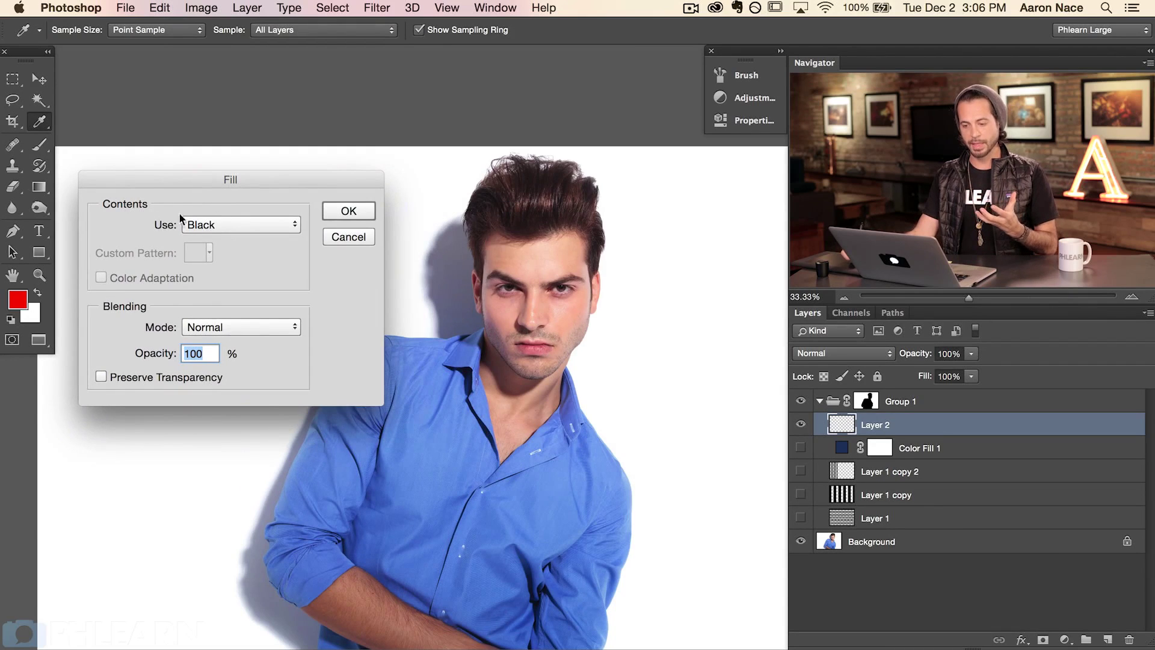
{"action": "left_click", "coordinate": [234, 224]}
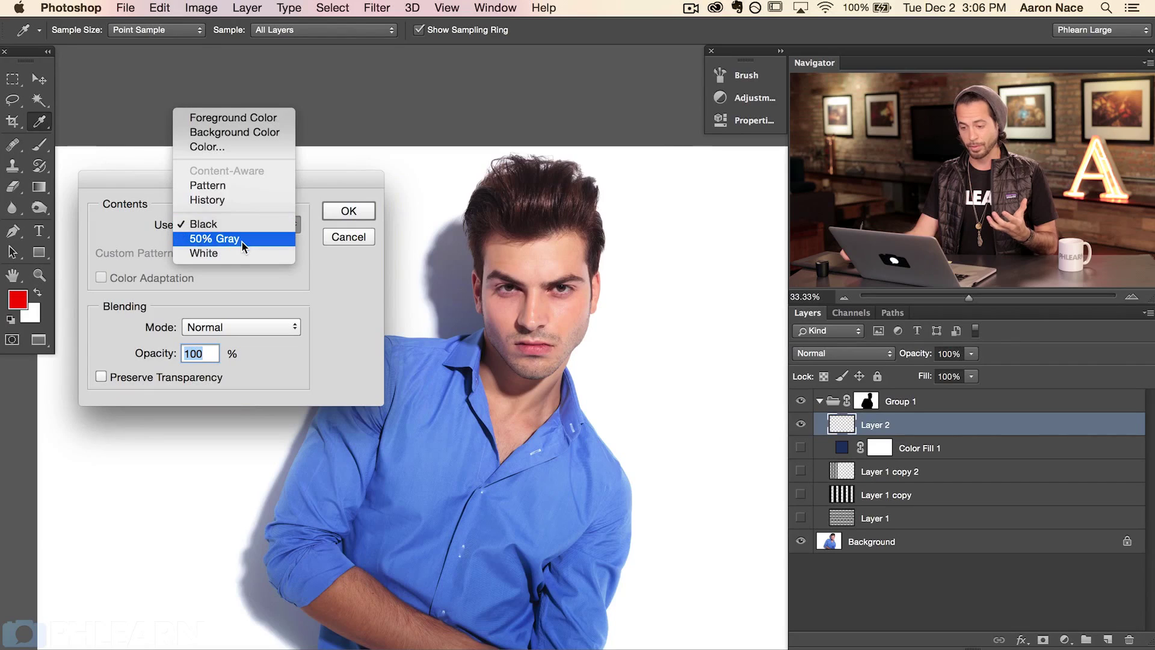
{"action": "left_click", "coordinate": [229, 190]}
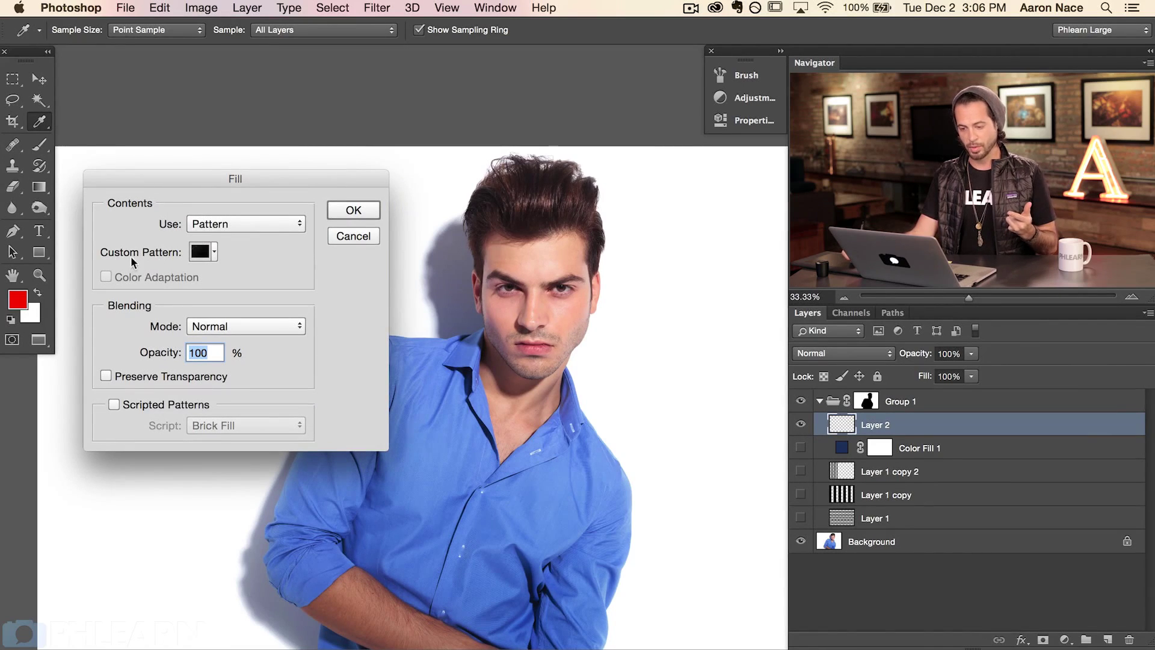
{"action": "left_click", "coordinate": [215, 253]}
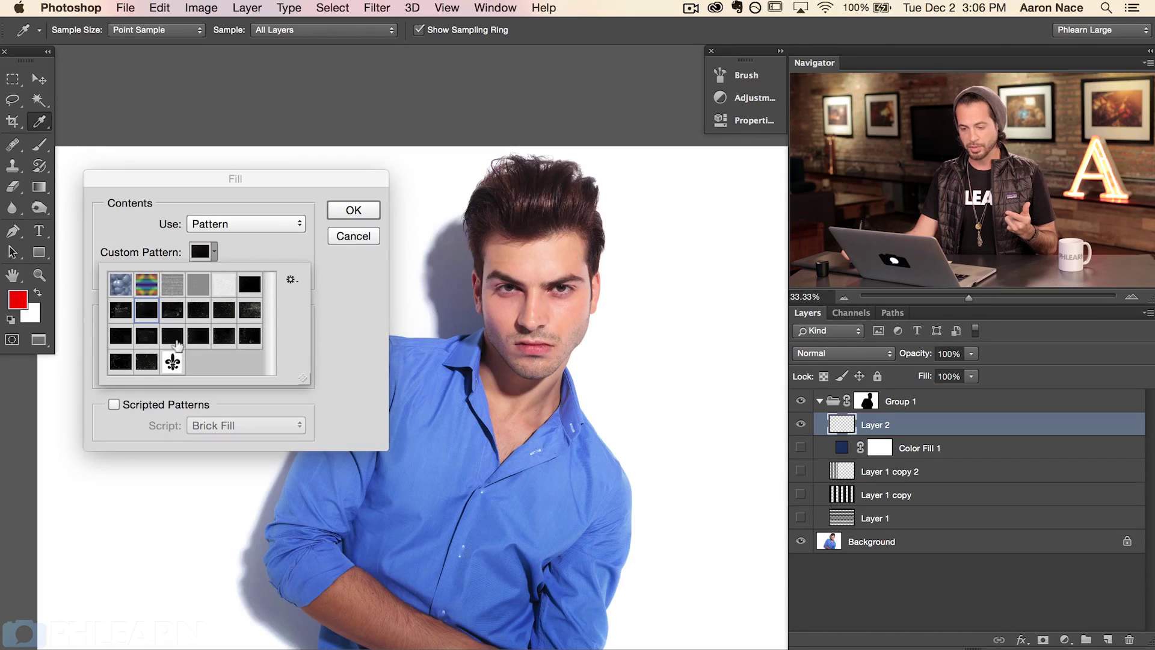
{"action": "left_click", "coordinate": [172, 361]}
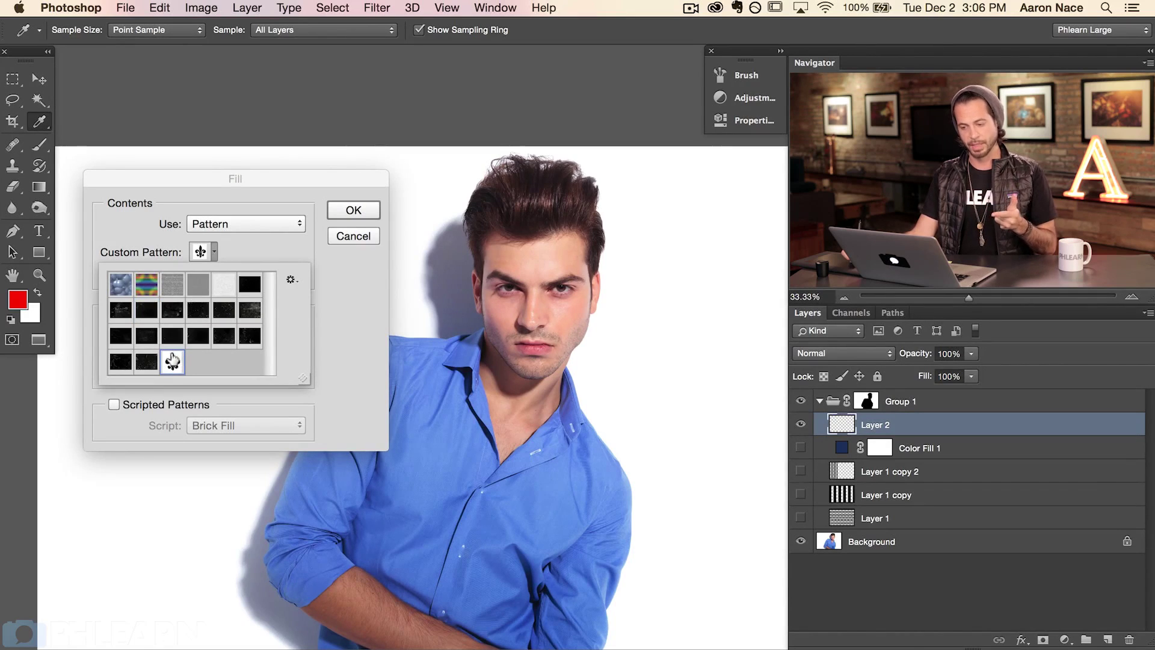
{"action": "left_click", "coordinate": [259, 250]}
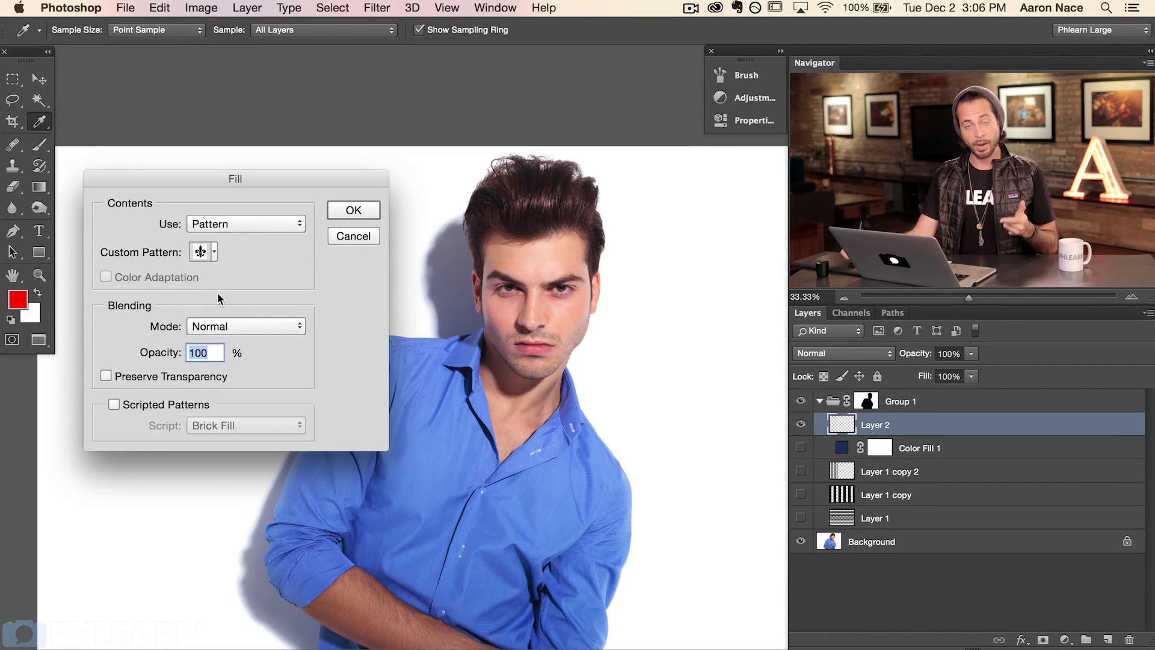
{"action": "left_click", "coordinate": [353, 211]}
{"action": "key", "text": "l"}
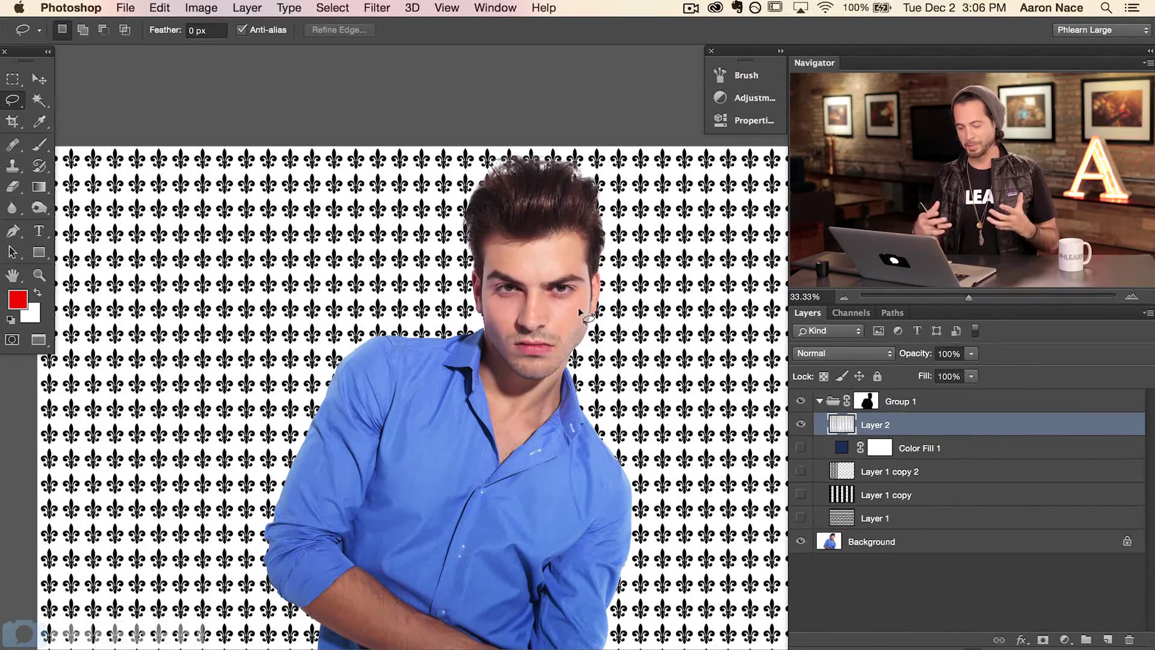
Start another fleur-de-lis fill on Layer 2 with Scripted Patterns enabled and the Spiral script
{"action": "key", "text": "shift+BackSpace"}
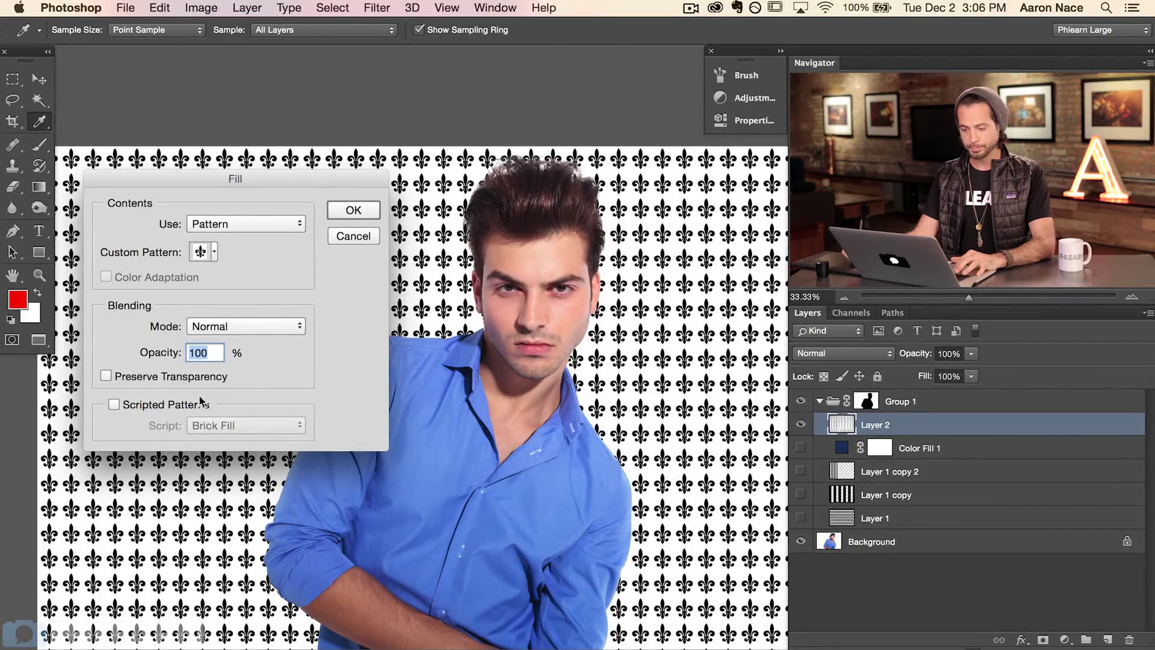
{"action": "left_click", "coordinate": [151, 408]}
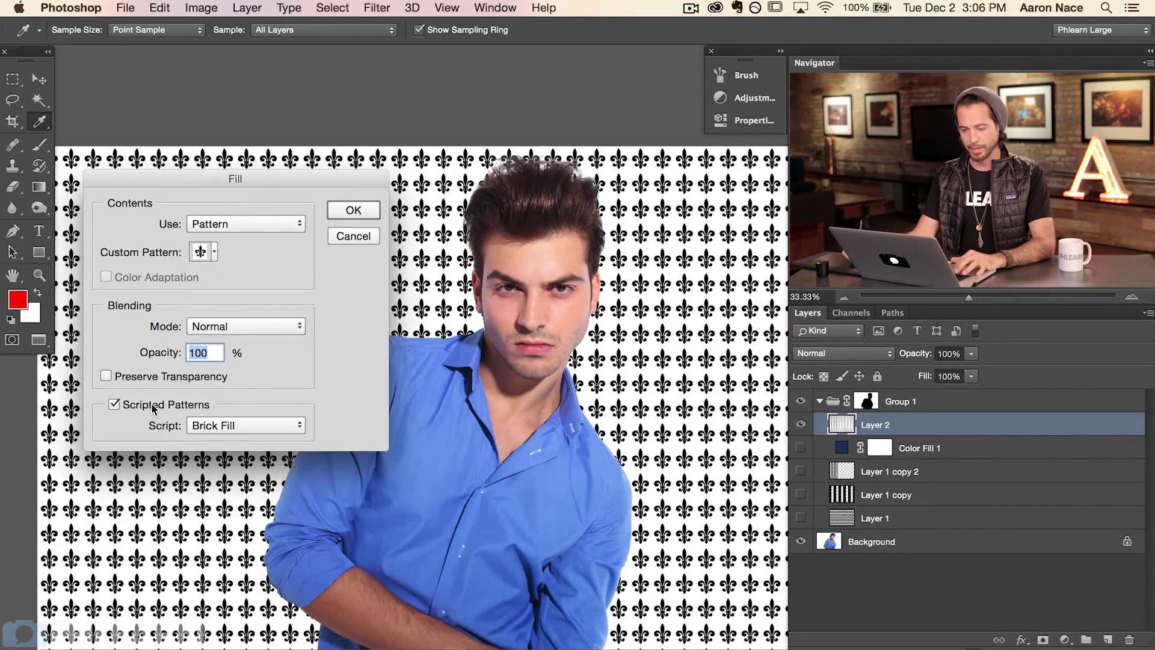
{"action": "left_click", "coordinate": [243, 425]}
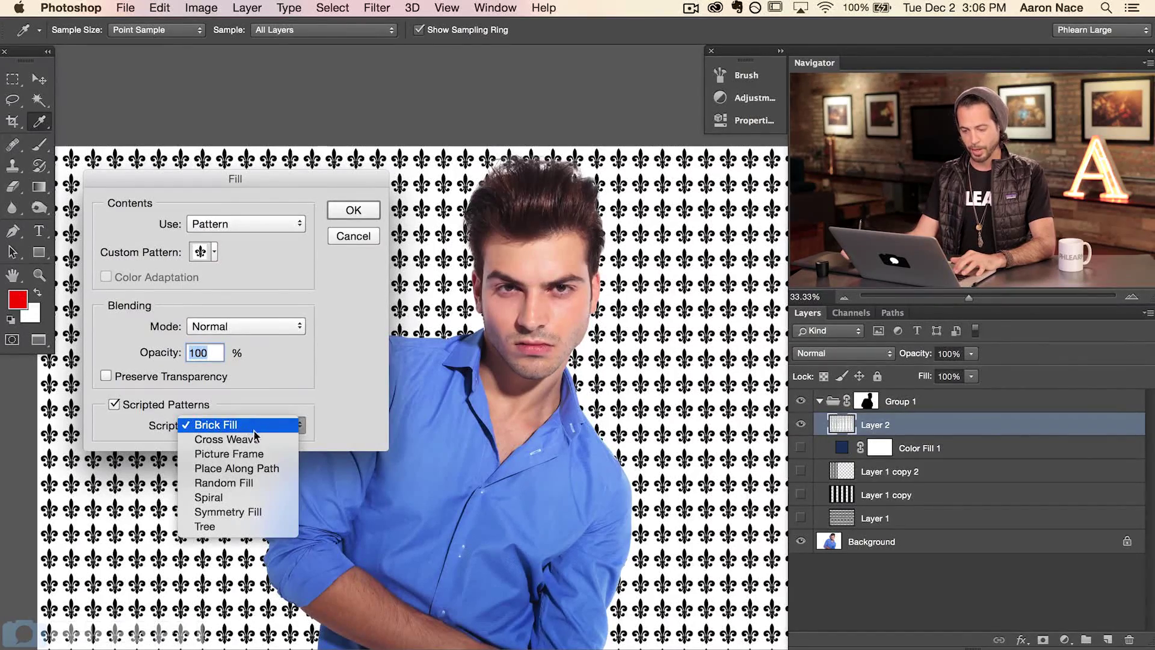
{"action": "left_click", "coordinate": [239, 498]}
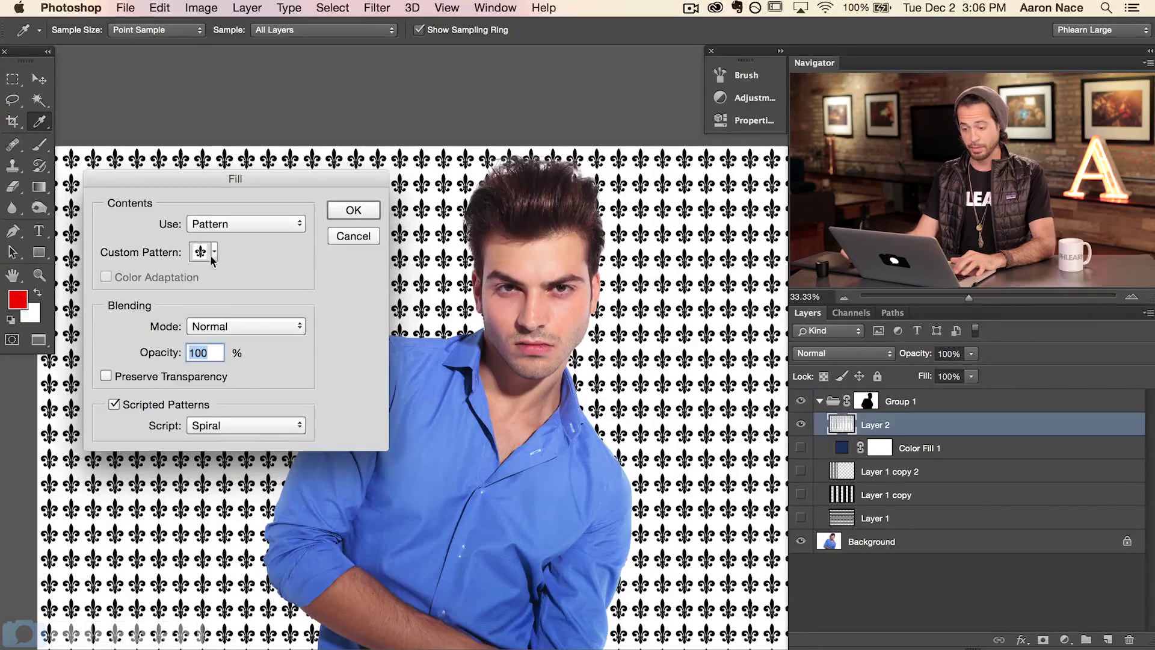
{"action": "left_click", "coordinate": [352, 210]}
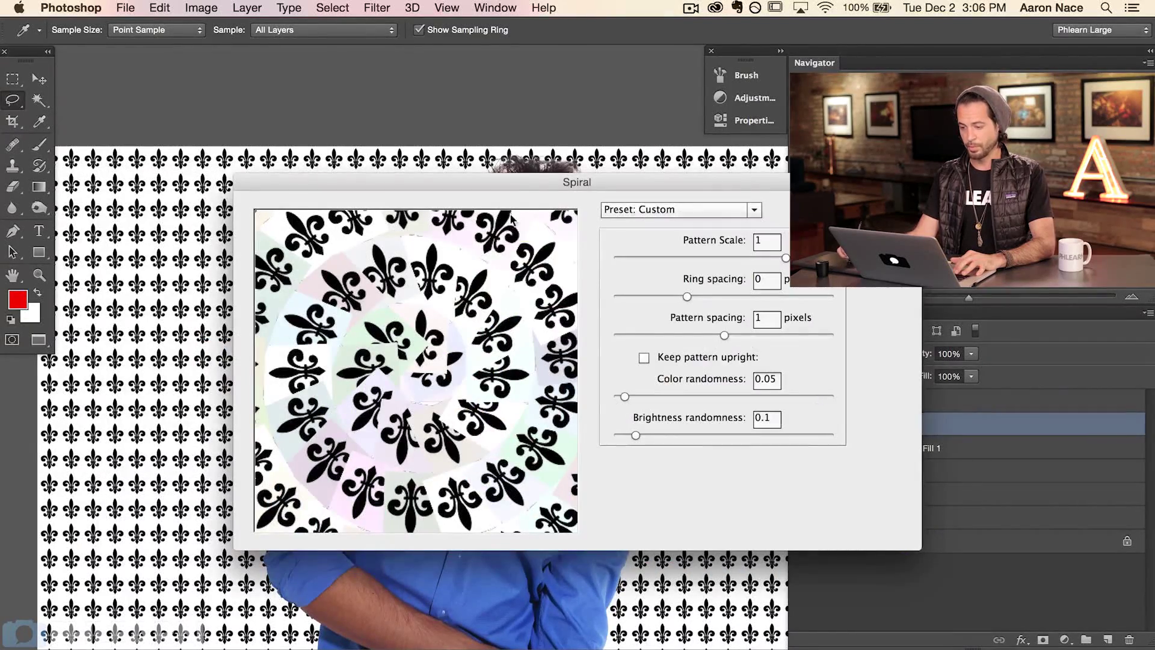
Apply the spiral fill with color and brightness randomness 0, pattern spacing -16 pixels and pattern scale 0.94
{"action": "left_click_drag", "start_coordinate": [511, 183], "coordinate": [398, 192]}
{"action": "left_click_drag", "start_coordinate": [512, 405], "coordinate": [488, 414]}
{"action": "left_click_drag", "start_coordinate": [681, 414], "coordinate": [677, 417]}
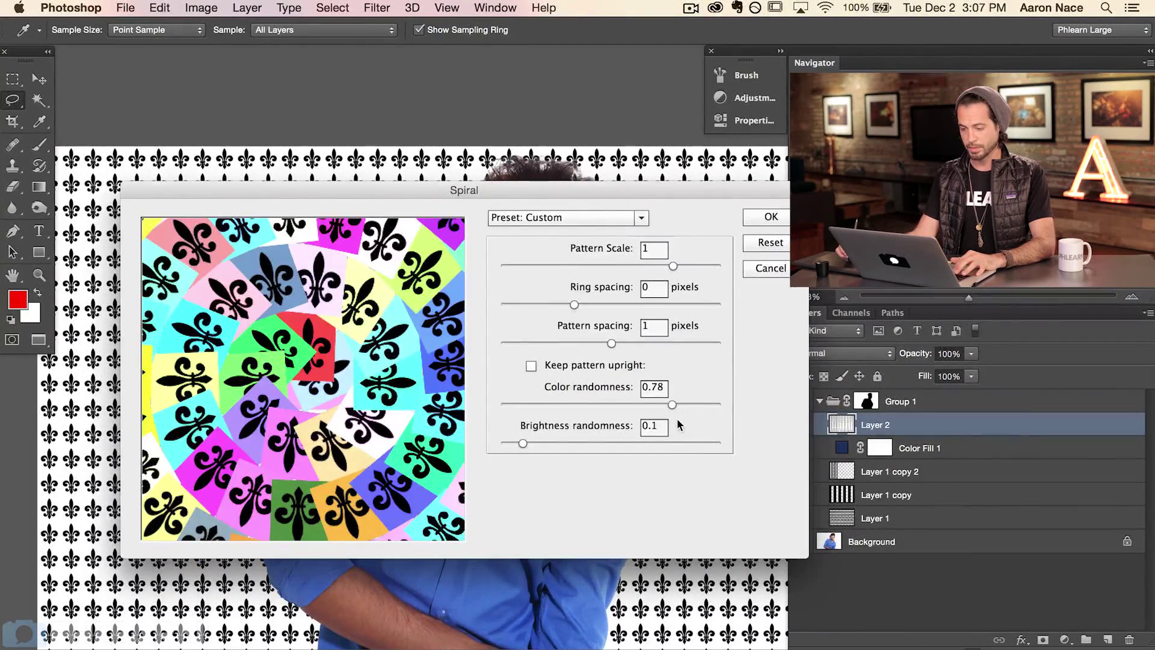
{"action": "left_click_drag", "start_coordinate": [522, 443], "coordinate": [486, 439]}
{"action": "mouse_move", "coordinate": [611, 343]}
{"action": "left_mouse_down"}
{"action": "mouse_move", "coordinate": [591, 345]}
{"action": "mouse_move", "coordinate": [672, 343]}
{"action": "mouse_move", "coordinate": [571, 340]}
{"action": "mouse_move", "coordinate": [612, 341]}
{"action": "left_mouse_up"}
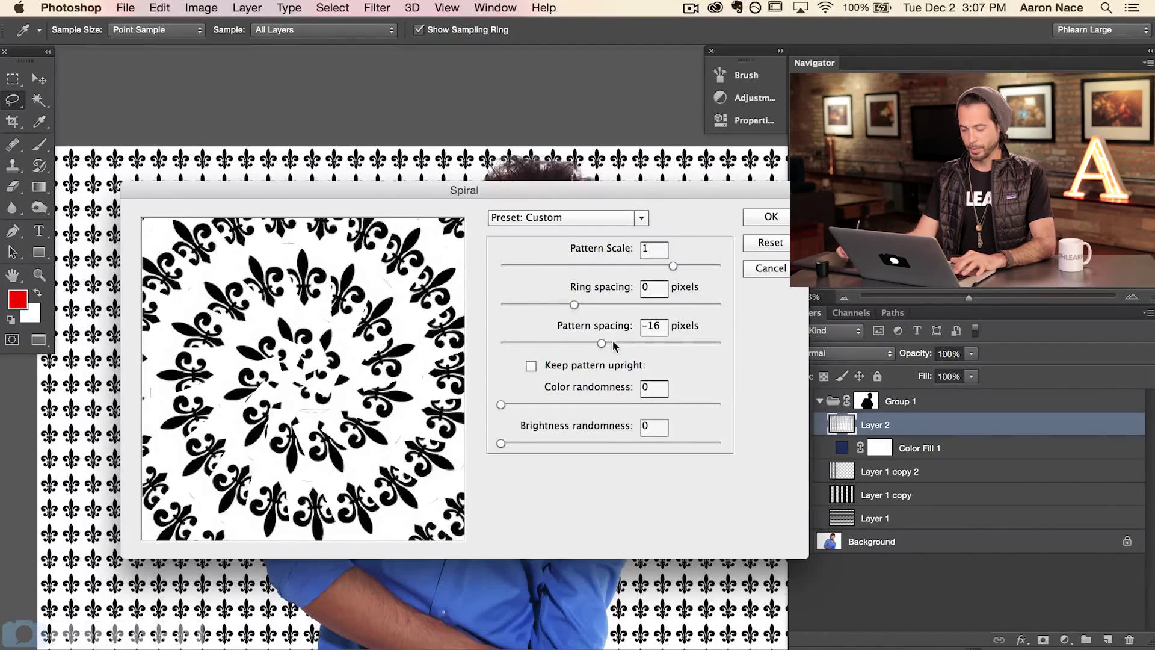
{"action": "left_click_drag", "start_coordinate": [615, 265], "coordinate": [622, 267]}
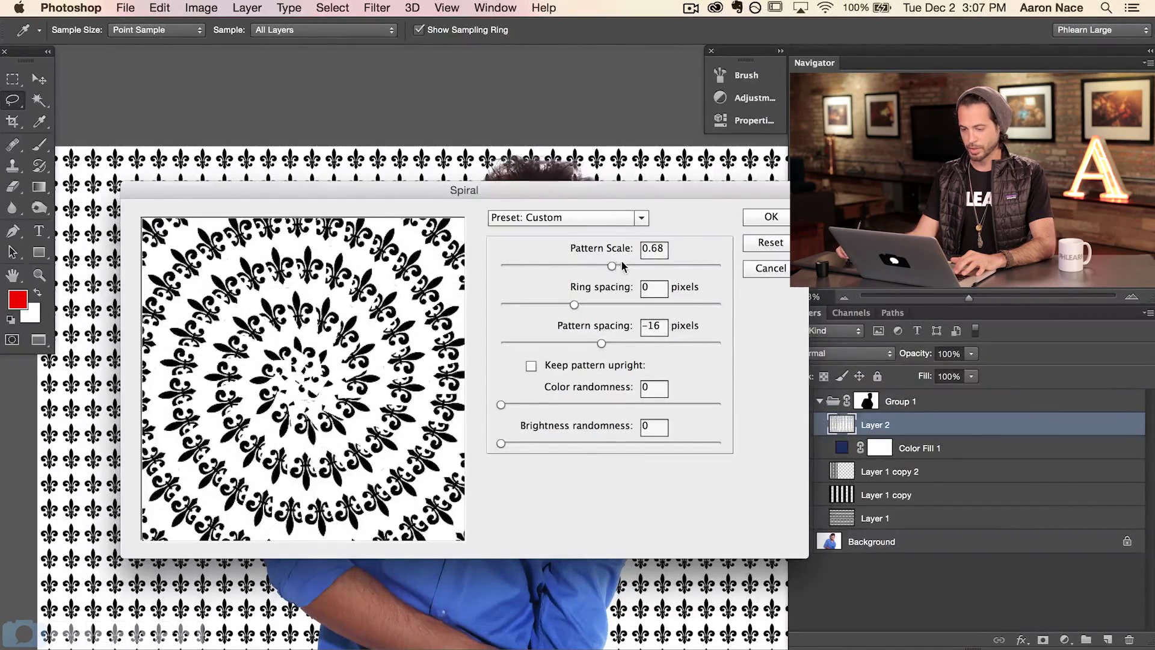
{"action": "left_click", "coordinate": [662, 265]}
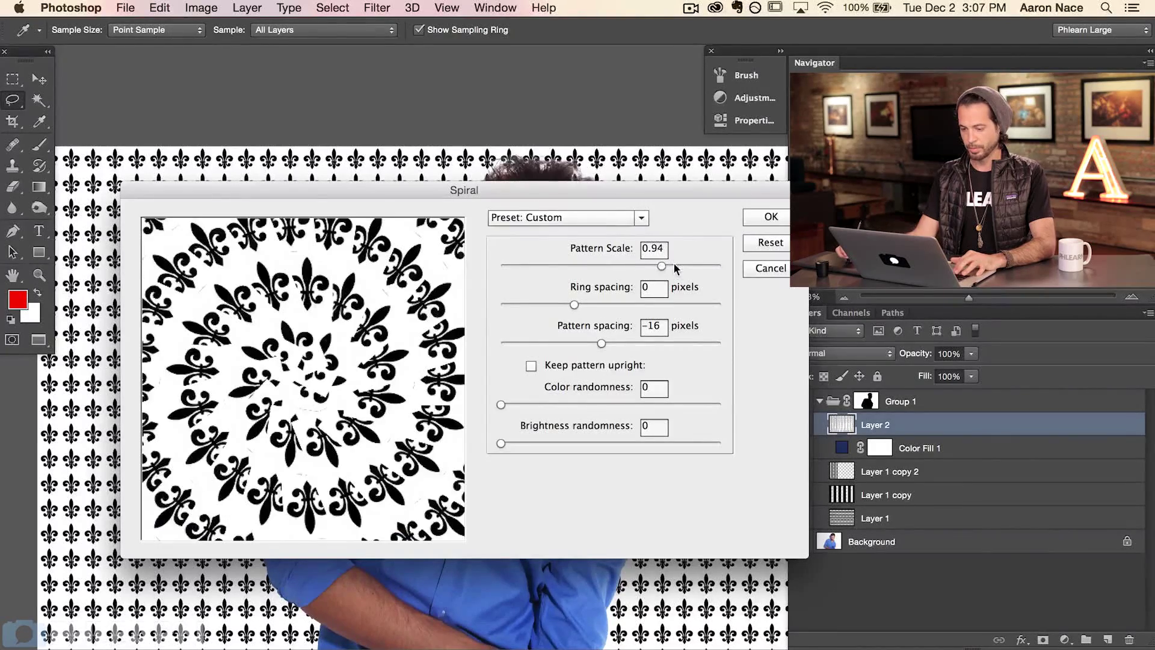
{"action": "left_click", "coordinate": [763, 217]}
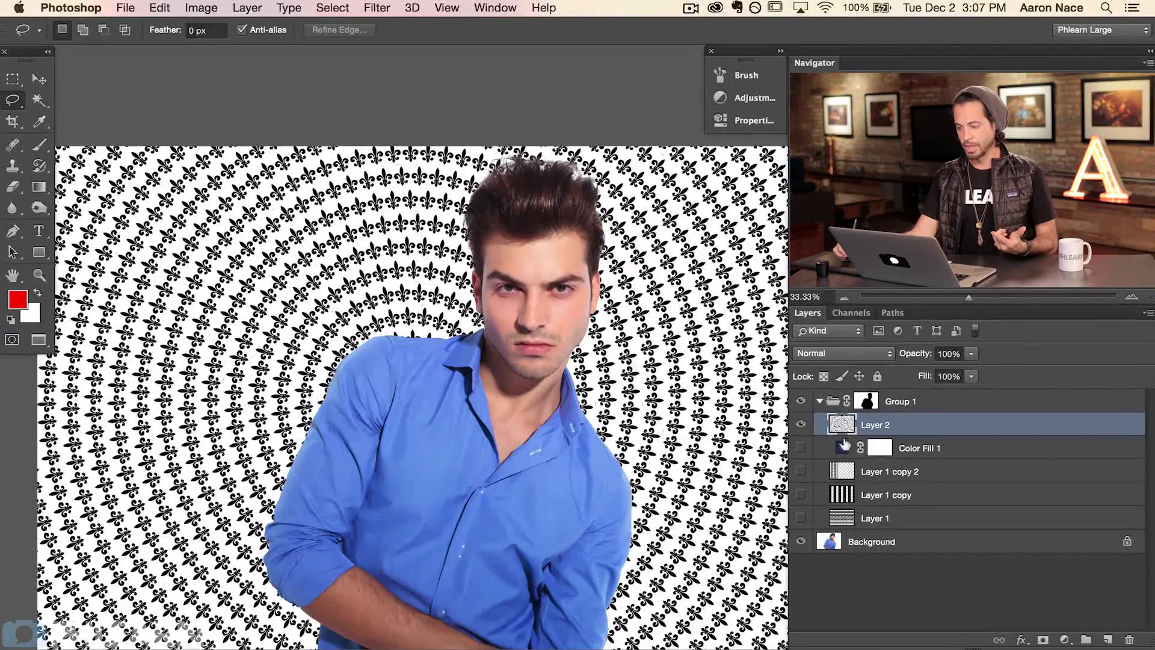
Check the background without the spiral pattern layer, and set that layer's blend mode to Multiply
{"action": "left_click", "coordinate": [802, 425]}
{"action": "left_click", "coordinate": [801, 425]}
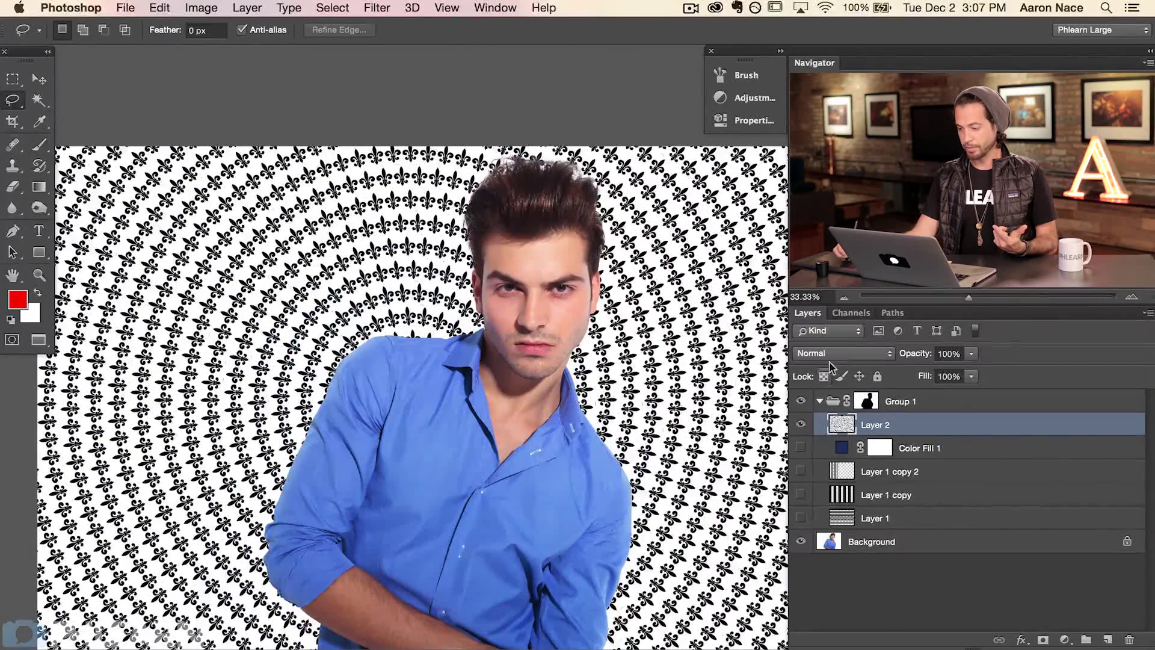
{"action": "left_click", "coordinate": [830, 353]}
{"action": "left_click", "coordinate": [836, 404]}
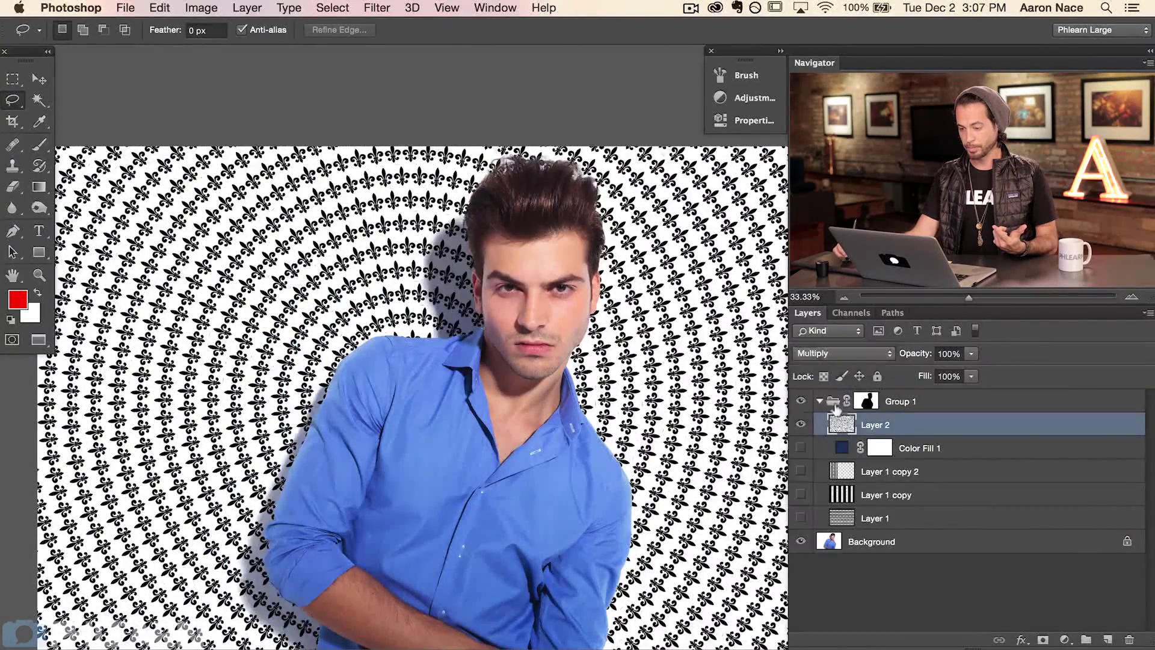
Compare the shadow behind the man with and without the multiplied pattern layer, leaving the layer visible
{"action": "left_click", "coordinate": [801, 425]}
{"action": "left_click", "coordinate": [801, 425]}
{"action": "left_click", "coordinate": [801, 425]}
{"action": "left_click", "coordinate": [800, 426]}
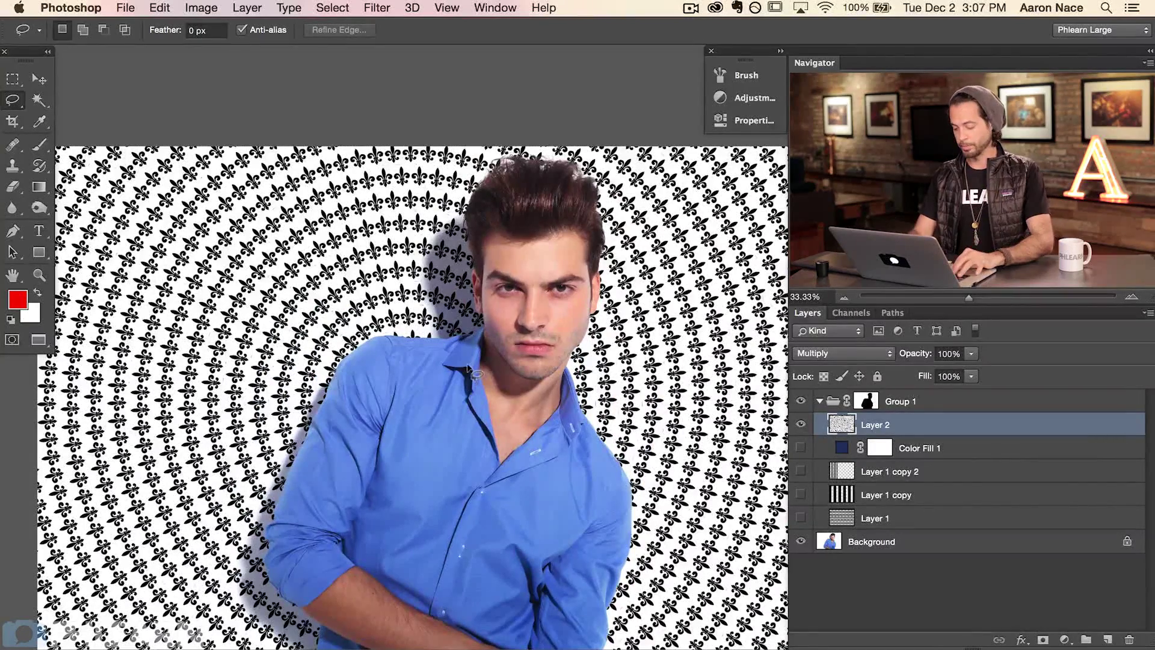
Refill Layer 2 with the fleur-de-lis pattern using the Random Fill script, with color and brightness randomness at 0
{"action": "key", "text": "shift+BackSpace"}
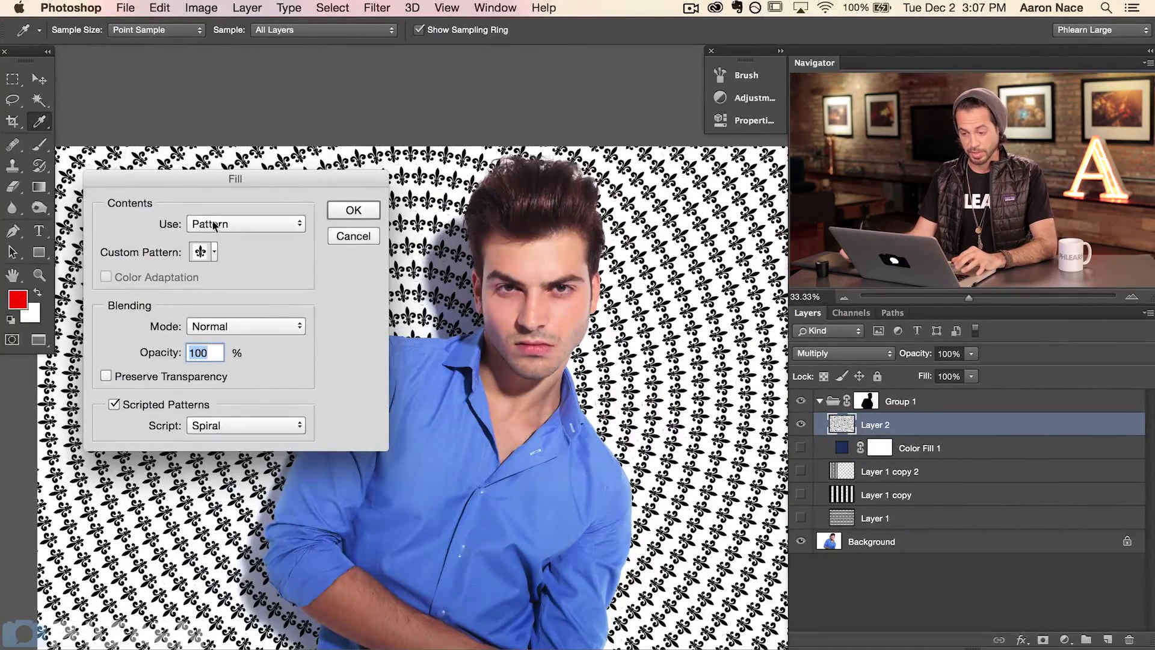
{"action": "left_click", "coordinate": [250, 427]}
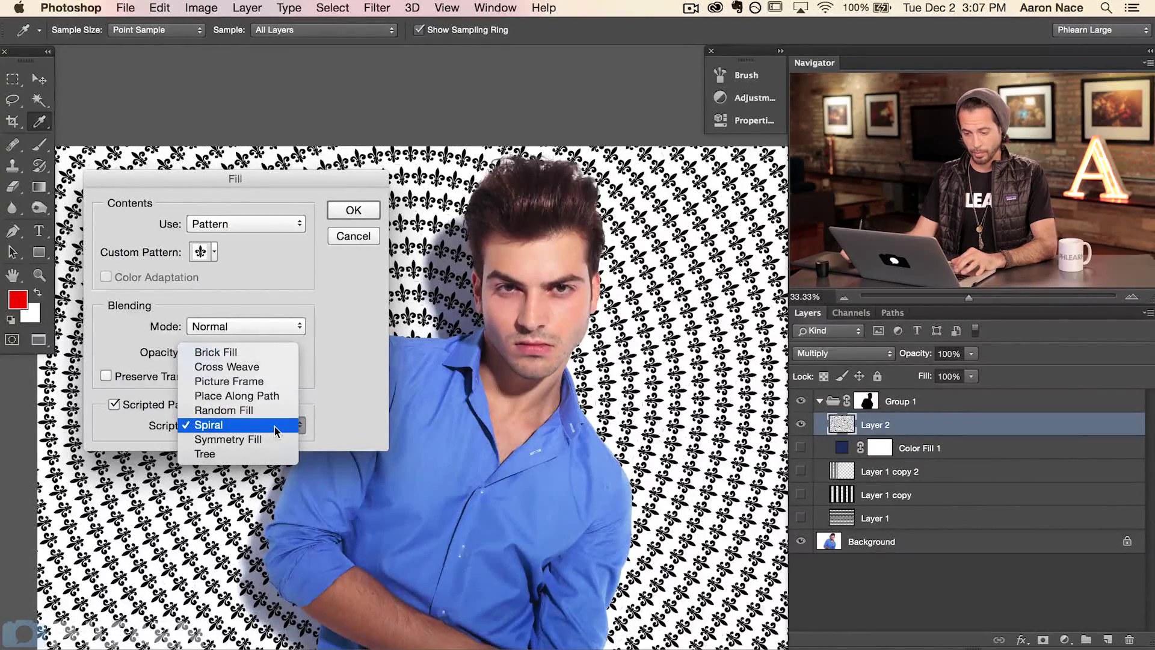
{"action": "left_click", "coordinate": [268, 410]}
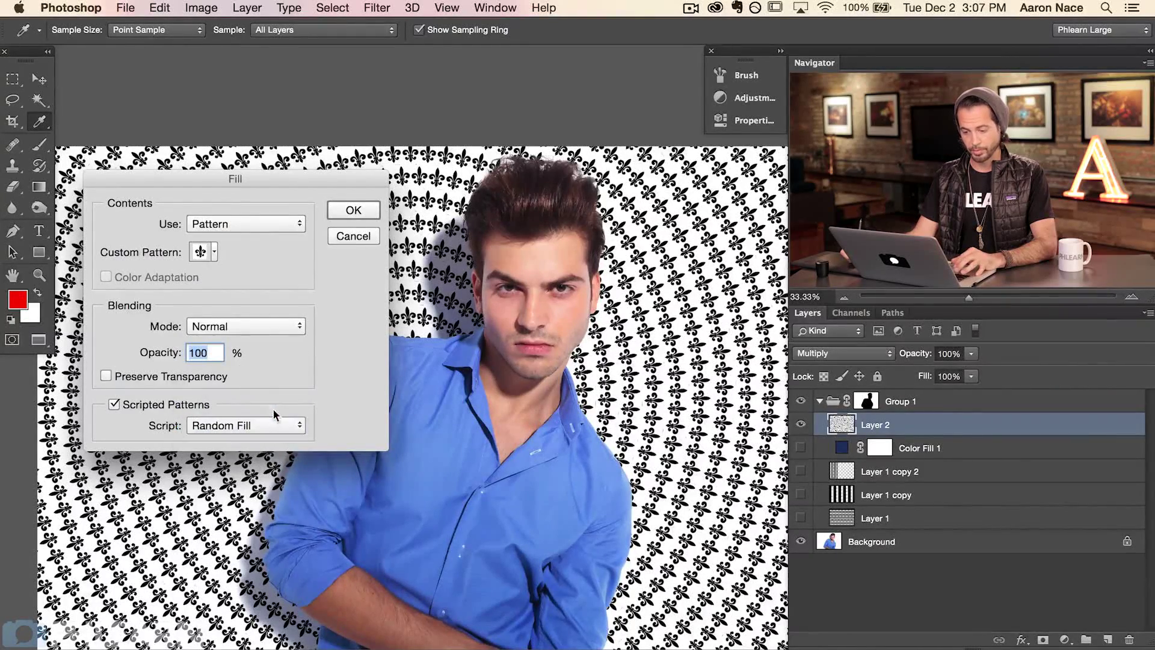
{"action": "left_click", "coordinate": [353, 210]}
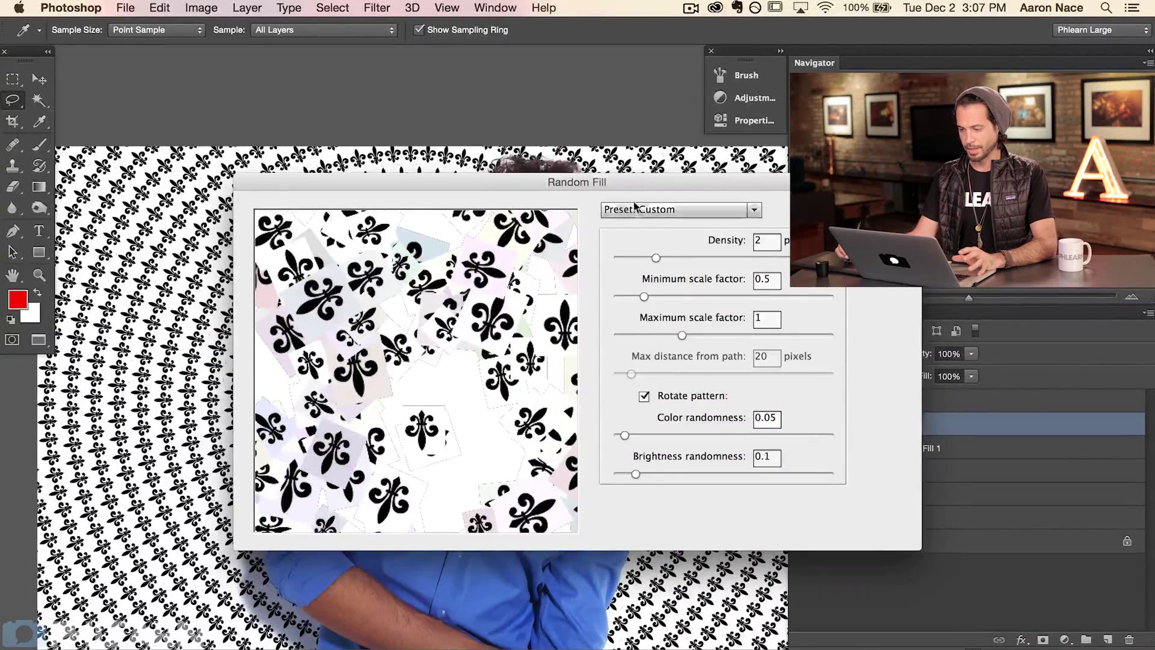
{"action": "left_click_drag", "start_coordinate": [494, 444], "coordinate": [469, 482]}
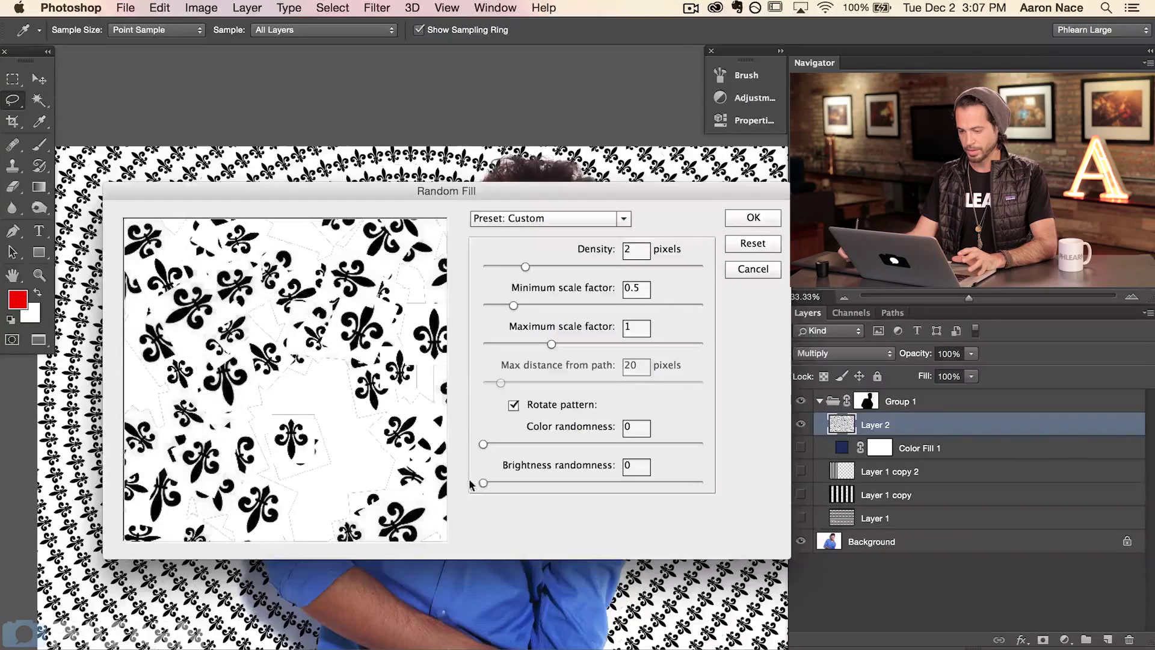
{"action": "left_click", "coordinate": [752, 218]}
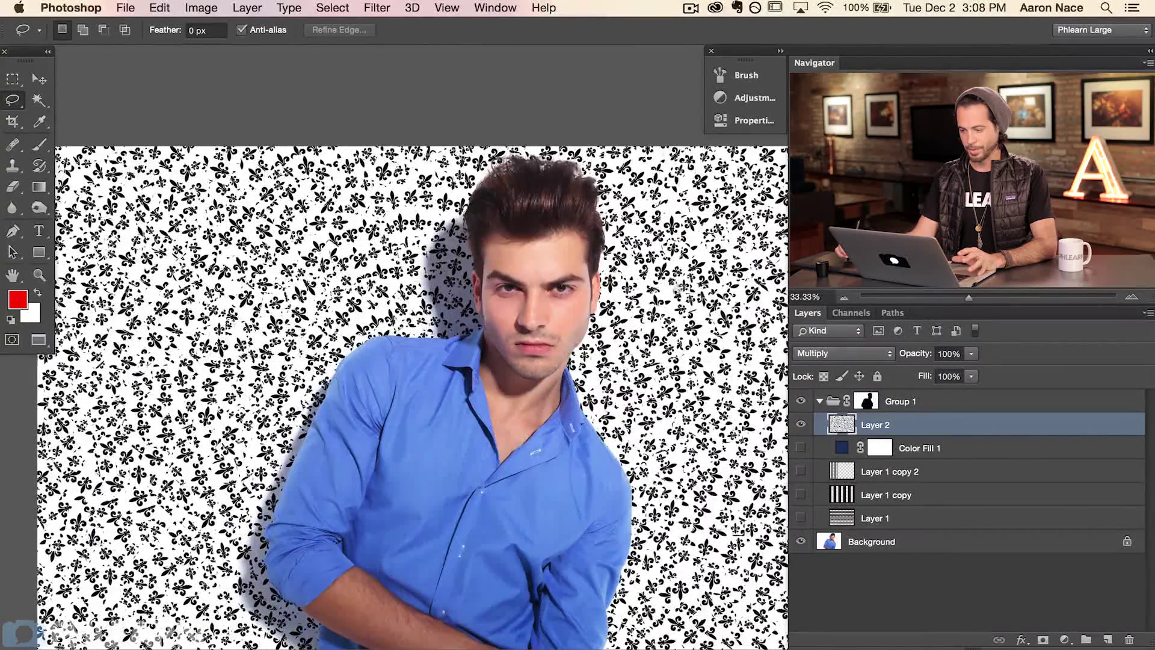